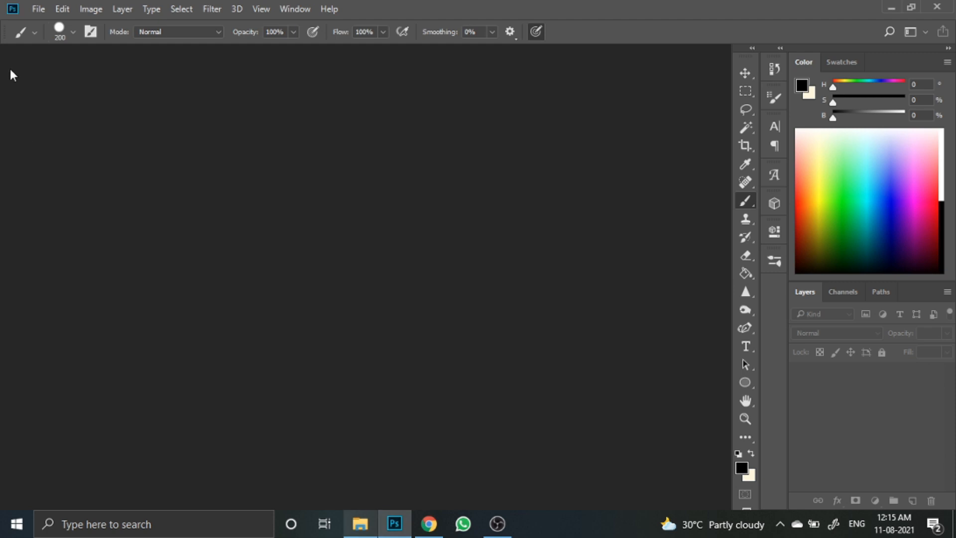
Start a new document and set its width to 3600 pixels and its height to 4800 pixels
{"action": "left_click", "coordinate": [37, 10]}
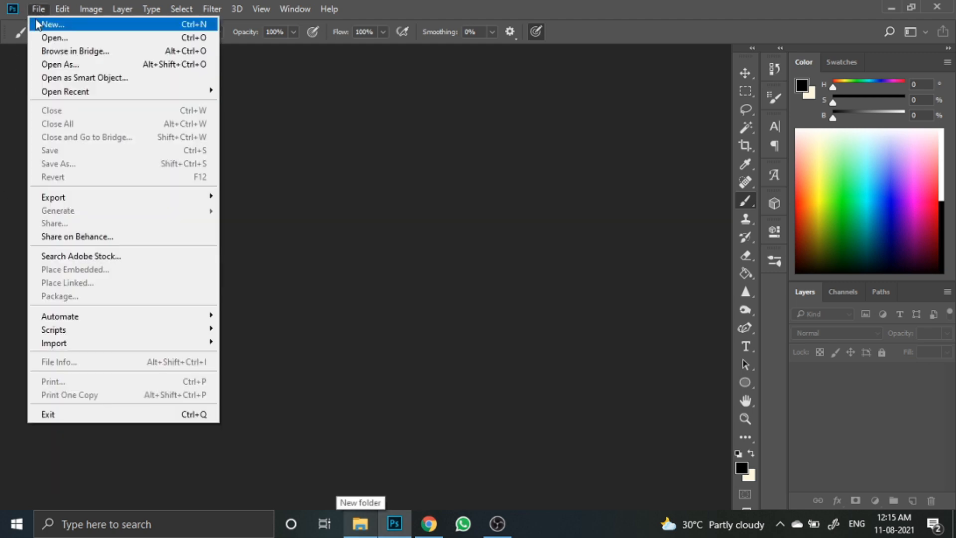
{"action": "left_click", "coordinate": [38, 20]}
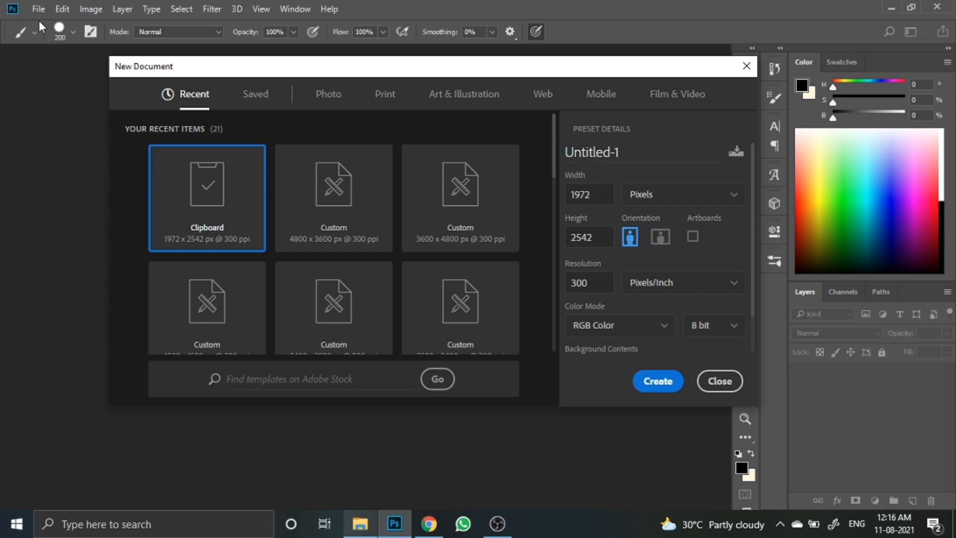
{"action": "double_click", "coordinate": [603, 198]}
{"action": "key", "text": "BackSpace"}
{"action": "type", "text": "3600"}
{"action": "double_click", "coordinate": [598, 239]}
{"action": "type", "text": "2"}
{"action": "key", "text": "BackSpace"}
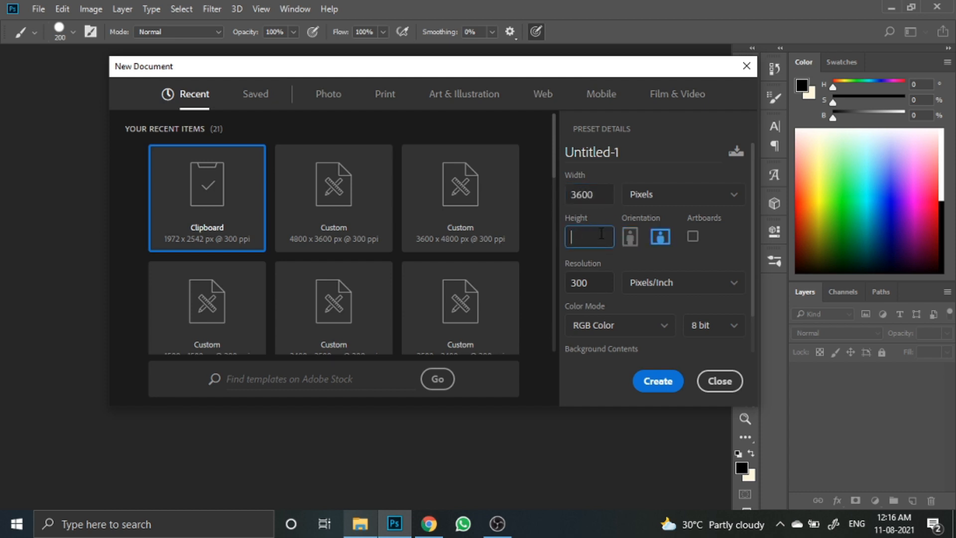
{"action": "type", "text": "4800"}
{"action": "left_click", "coordinate": [670, 195]}
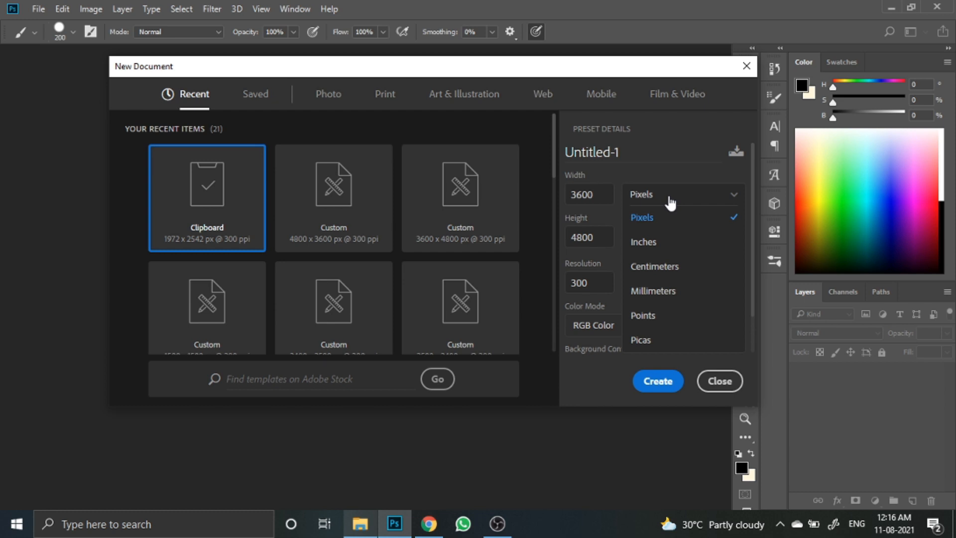
{"action": "left_click", "coordinate": [670, 199]}
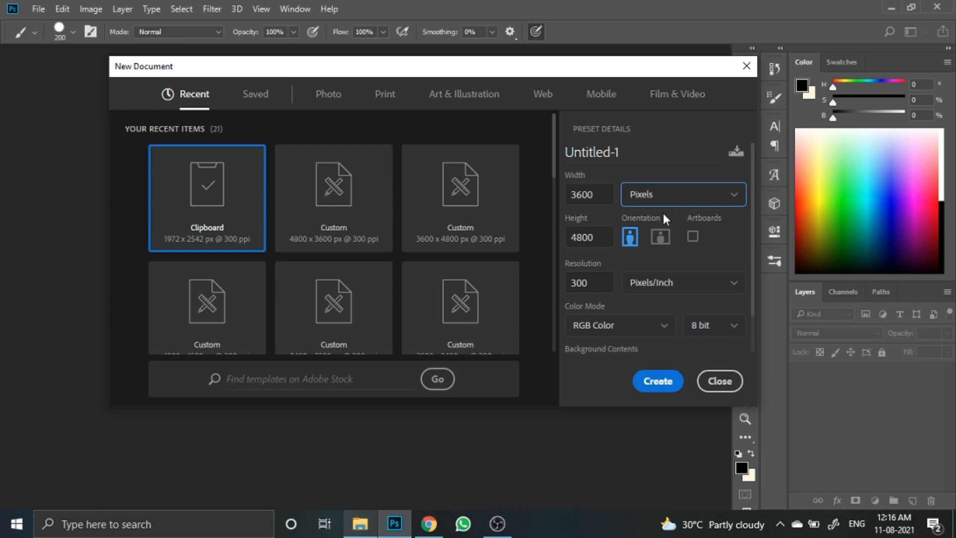
Switch the new document to landscape orientation and create it
{"action": "left_click", "coordinate": [660, 237]}
{"action": "left_click", "coordinate": [630, 237]}
{"action": "left_click", "coordinate": [661, 237]}
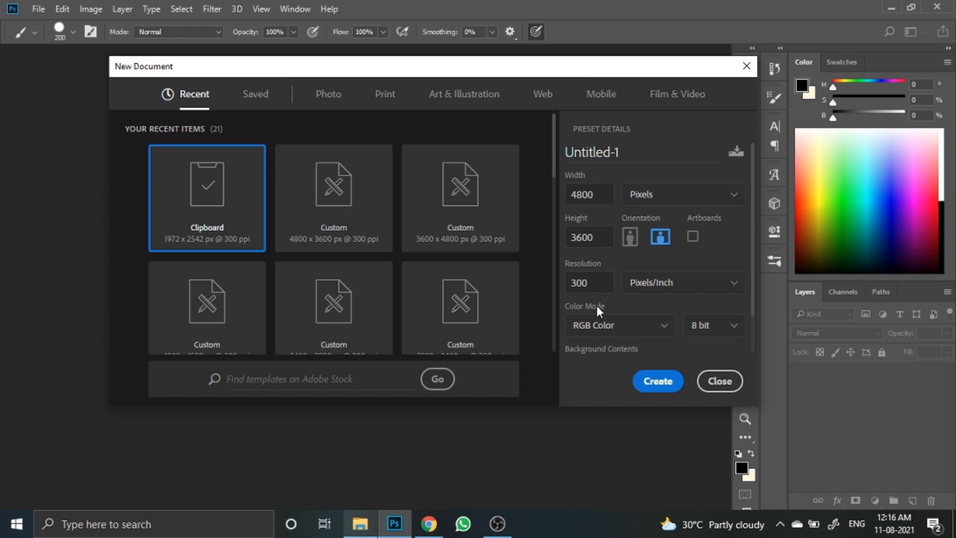
{"action": "left_click", "coordinate": [661, 382]}
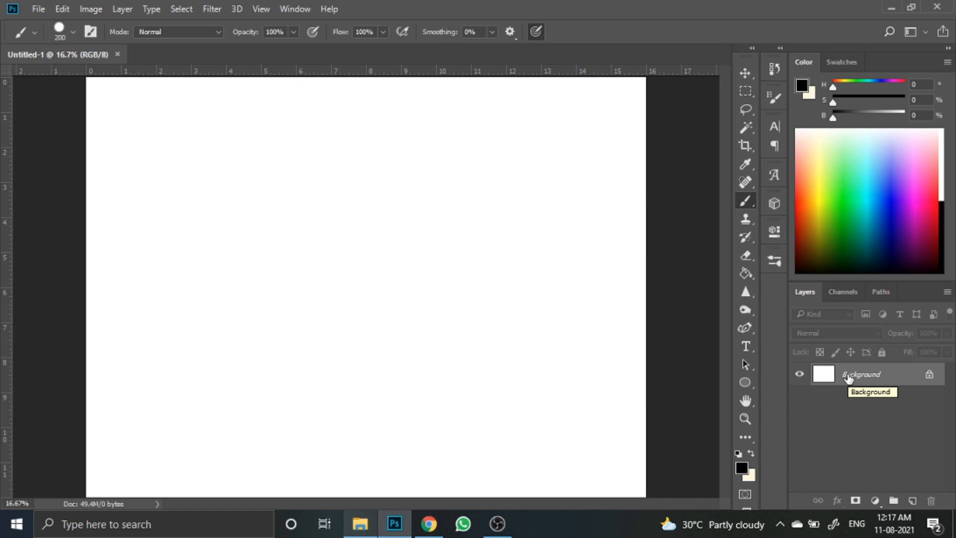
Add a new layer above the background and name it "pratice"
{"action": "left_click", "coordinate": [913, 502]}
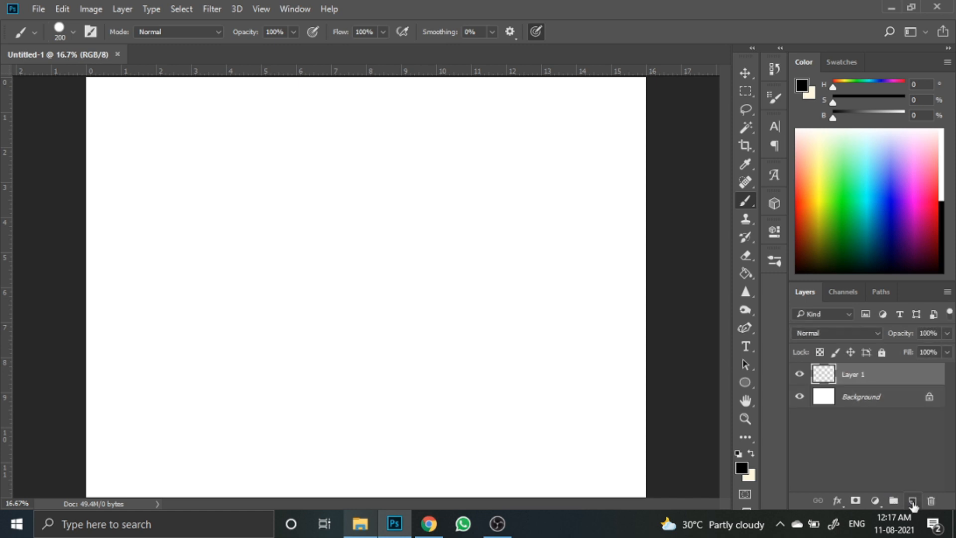
{"action": "double_click", "coordinate": [855, 376]}
{"action": "key", "text": "BackSpace"}
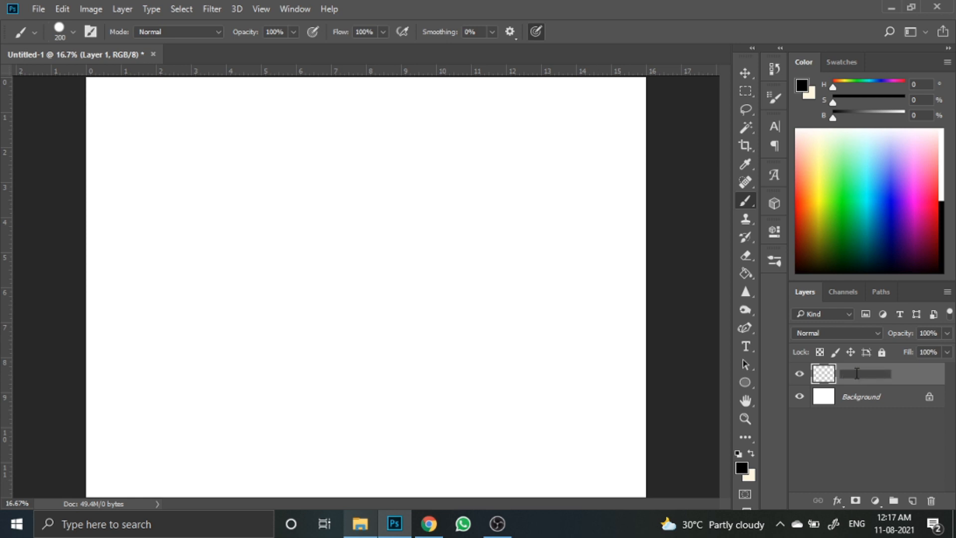
{"action": "type", "text": "P"}
{"action": "type", "text": "ra"}
{"action": "type", "text": "ctice"}
{"action": "key", "text": "Return"}
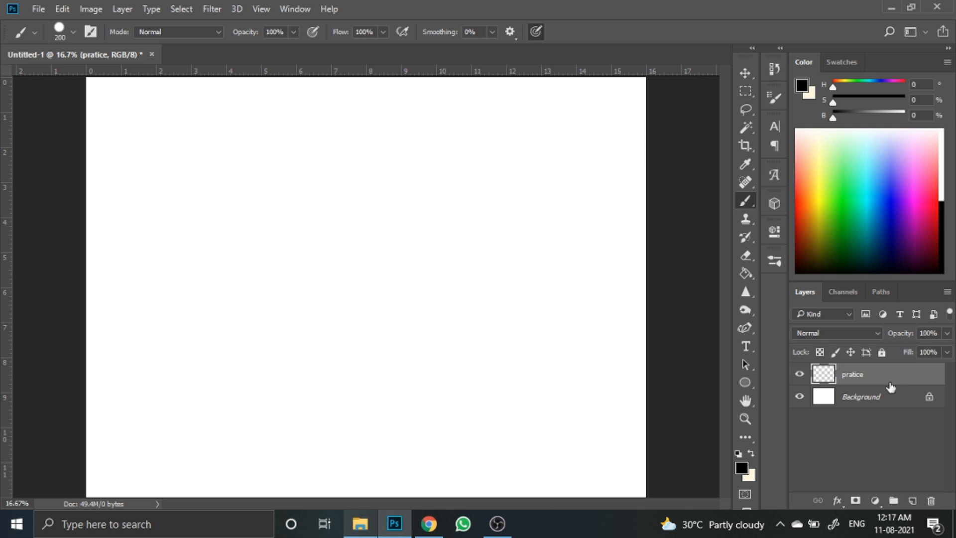
Turn off pen-pressure control of the brush size and check the hard round tip in the brush settings
{"action": "left_click", "coordinate": [537, 32]}
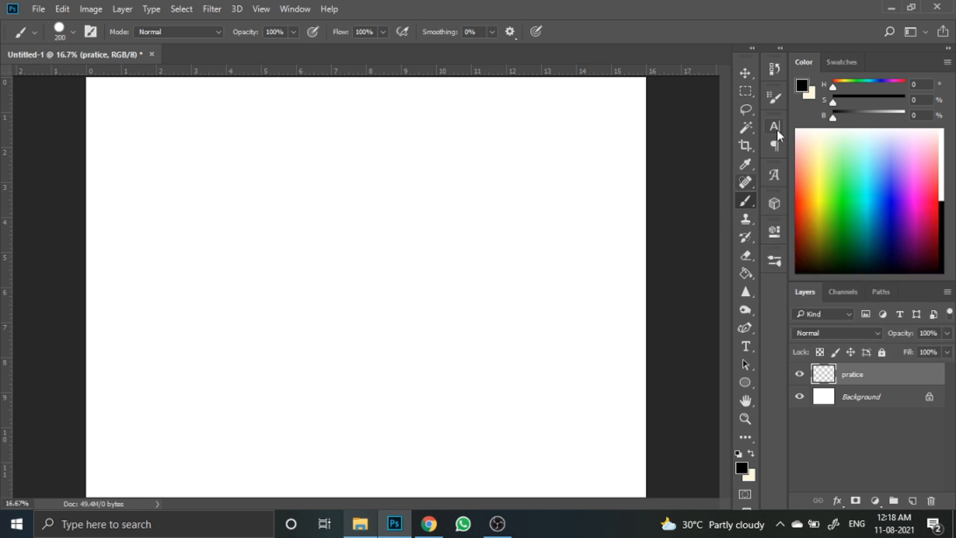
{"action": "left_click", "coordinate": [777, 96]}
{"action": "scroll", "coordinate": [623, 164], "scroll_direction": "up", "scroll_amount": 3}
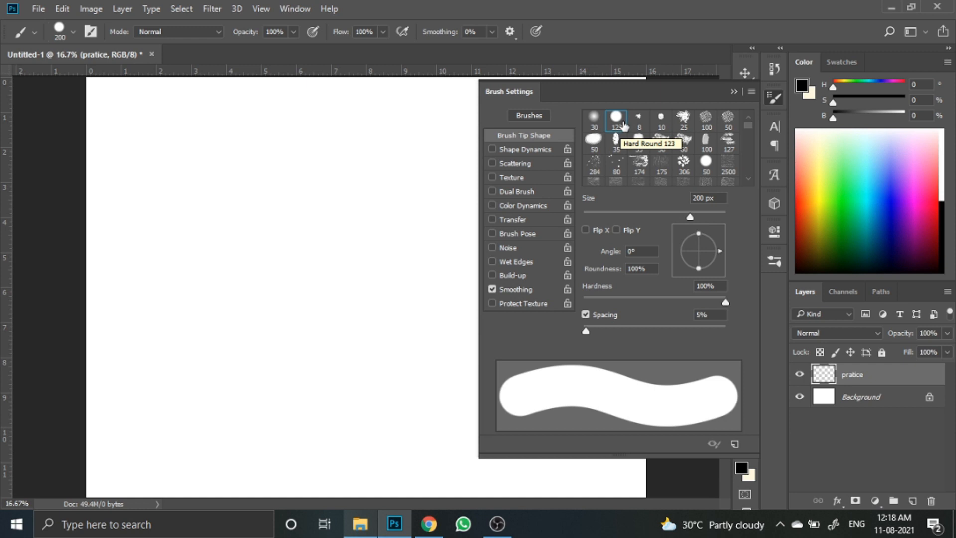
{"action": "left_click", "coordinate": [733, 92]}
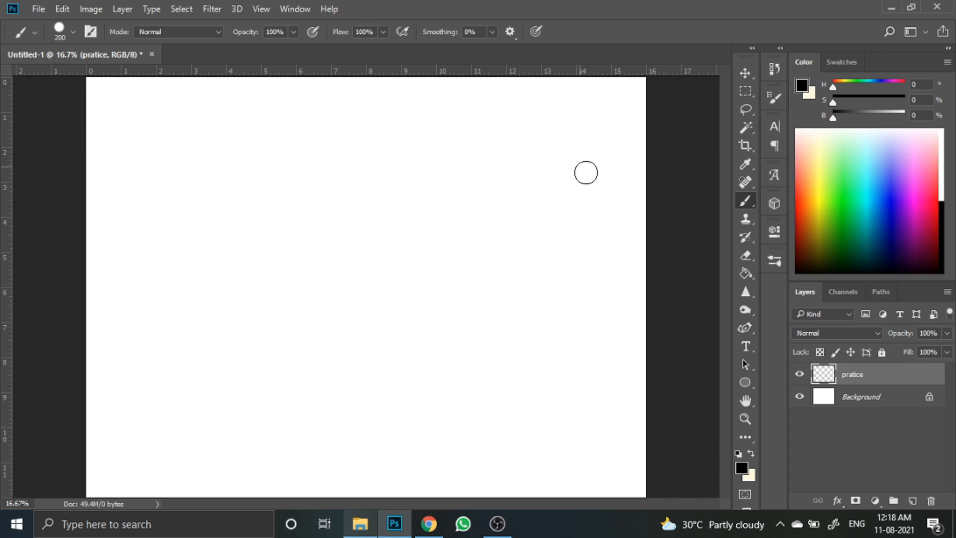
Paint a stepped black stroke and two thick vertical strokes beside it with the 200 px brush
{"action": "mouse_move", "coordinate": [602, 184]}
{"action": "left_mouse_down"}
{"action": "mouse_move", "coordinate": [436, 186]}
{"action": "mouse_move", "coordinate": [433, 260]}
{"action": "mouse_move", "coordinate": [398, 259]}
{"action": "left_mouse_up"}
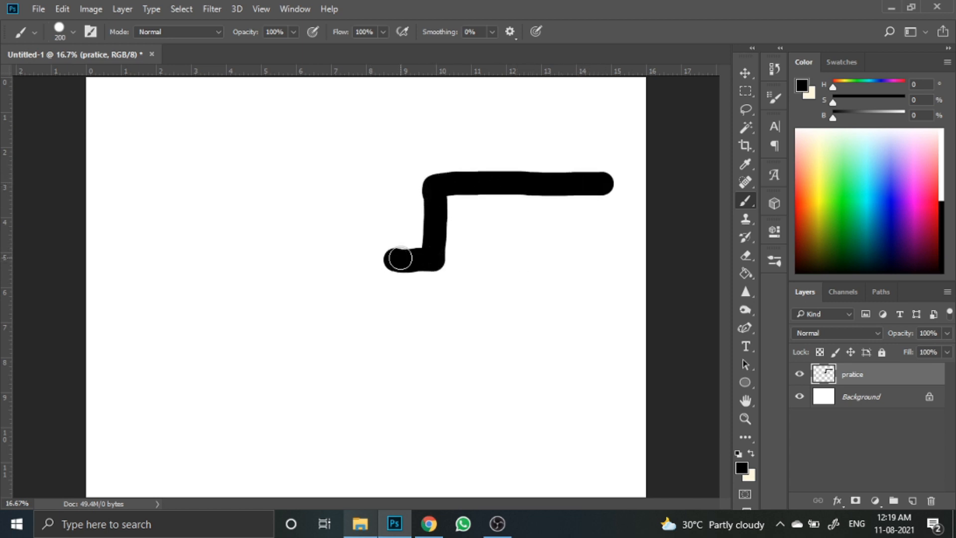
{"action": "left_click_drag", "start_coordinate": [349, 129], "coordinate": [340, 311]}
{"action": "left_click_drag", "start_coordinate": [294, 137], "coordinate": [292, 307]}
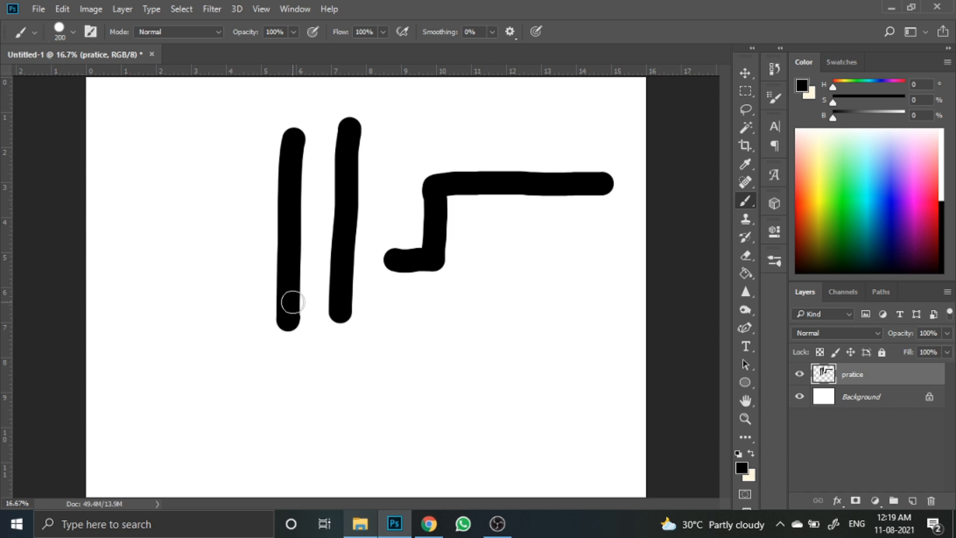
Reduce the brush size to 80 px and paint two thin vertical strokes beside the thick ones
{"action": "key", "text": "bracketleft"}
{"action": "key", "text": "bracketleft"}
{"action": "key", "text": "bracketleft"}
{"action": "key", "text": "bracketleft"}
{"action": "key", "text": "bracketleft"}
{"action": "key", "text": "bracketleft"}
{"action": "left_click_drag", "start_coordinate": [252, 147], "coordinate": [242, 313]}
{"action": "key", "text": "bracketright"}
{"action": "left_click_drag", "start_coordinate": [215, 169], "coordinate": [215, 265]}
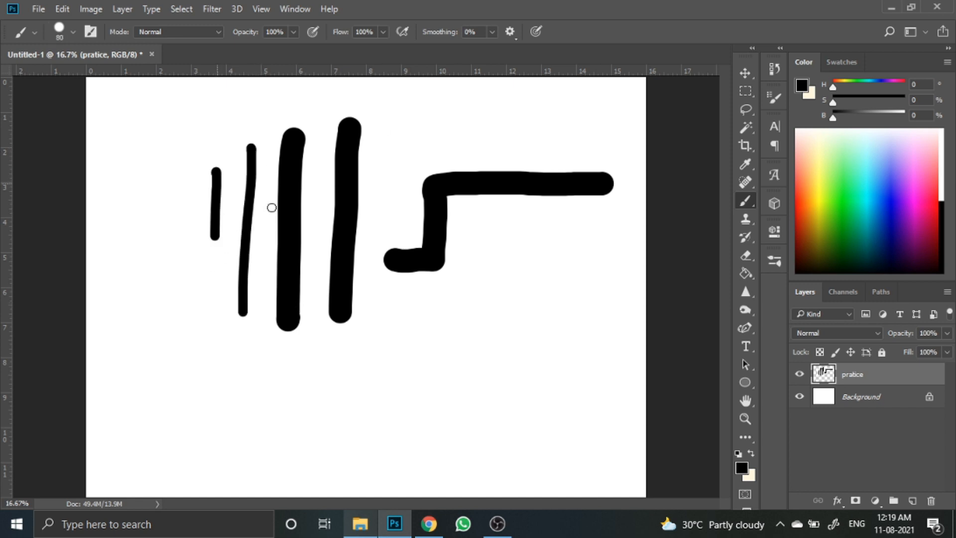
Increase the brush size to 250 px and paint two thick vertical strokes near the canvas's left edge
{"action": "key", "text": "bracketright"}
{"action": "key", "text": "bracketright"}
{"action": "key", "text": "bracketright"}
{"action": "key", "text": "bracketright"}
{"action": "key", "text": "bracketright"}
{"action": "key", "text": "bracketright"}
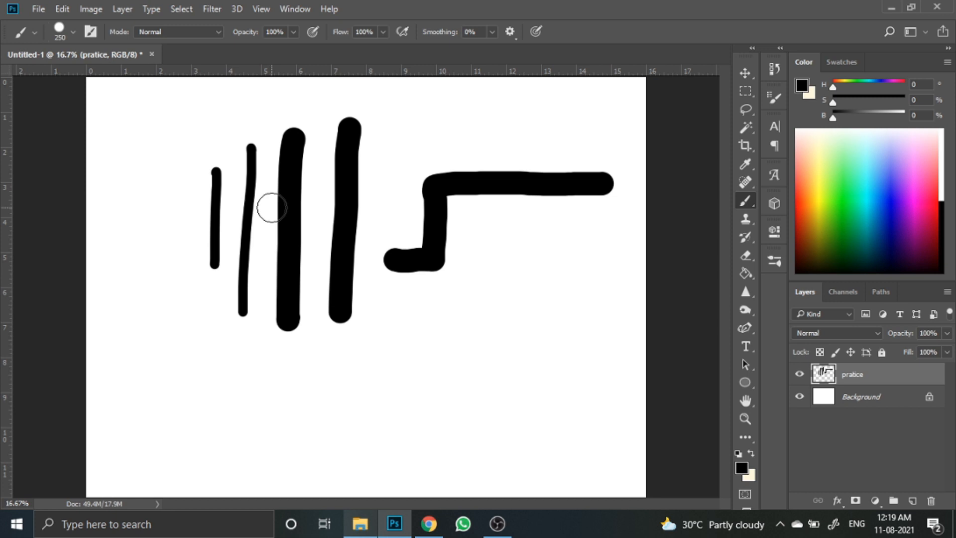
{"action": "left_click", "coordinate": [170, 112]}
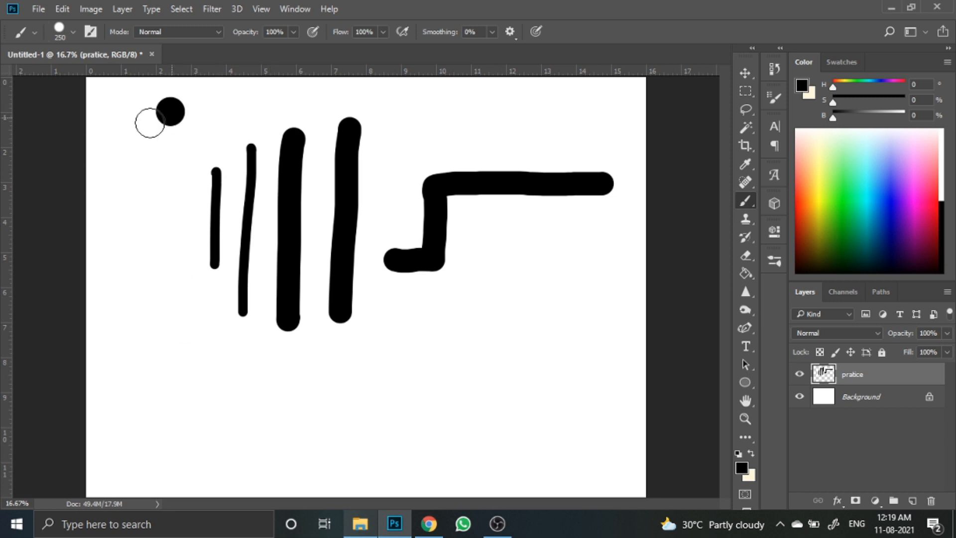
{"action": "left_click_drag", "start_coordinate": [170, 111], "coordinate": [173, 243]}
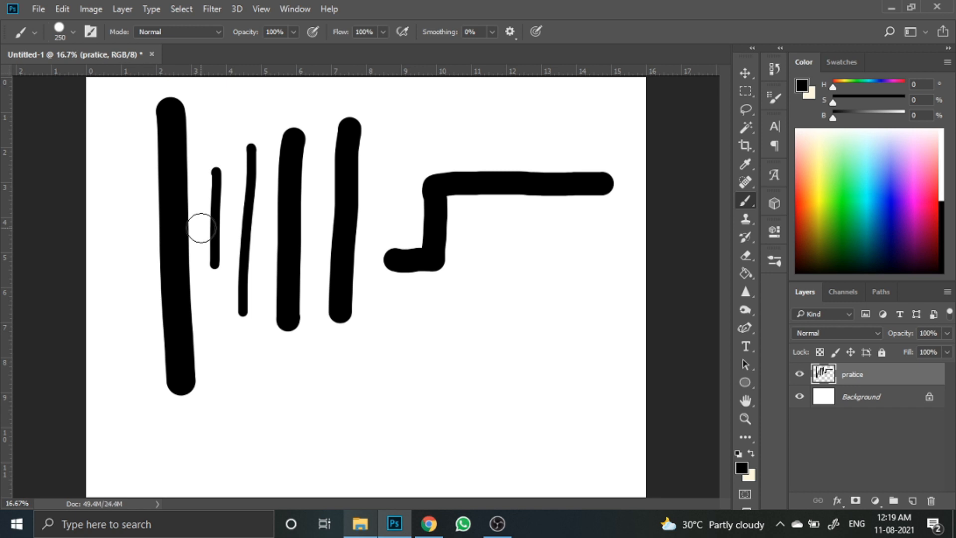
{"action": "left_click_drag", "start_coordinate": [137, 132], "coordinate": [131, 174]}
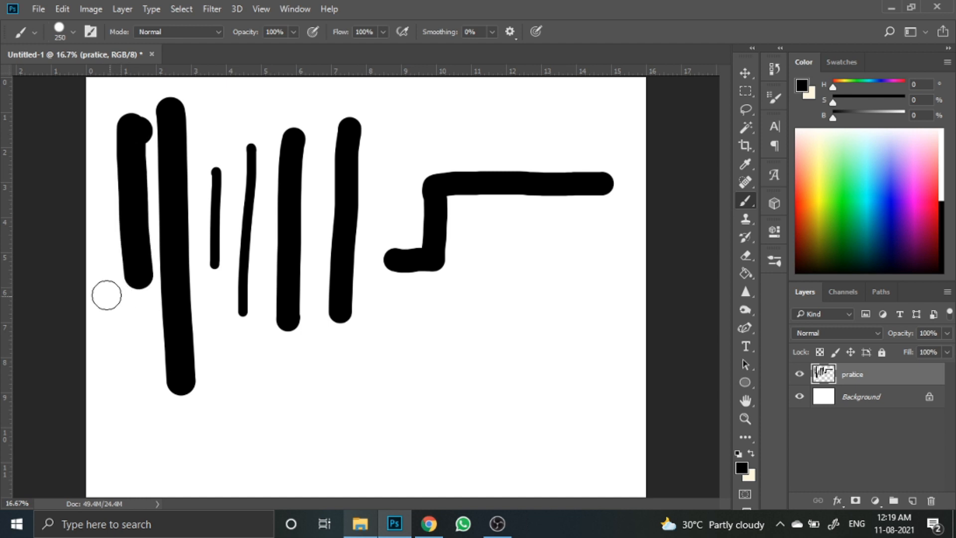
Reduce the brush to 90 px, enable pen-pressure size control, and paint two tapering wavy strokes in the canvas's lower-right area
{"action": "key", "text": "bracketleft"}
{"action": "key", "text": "bracketleft"}
{"action": "key", "text": "bracketleft"}
{"action": "key", "text": "bracketleft"}
{"action": "key", "text": "bracketleft"}
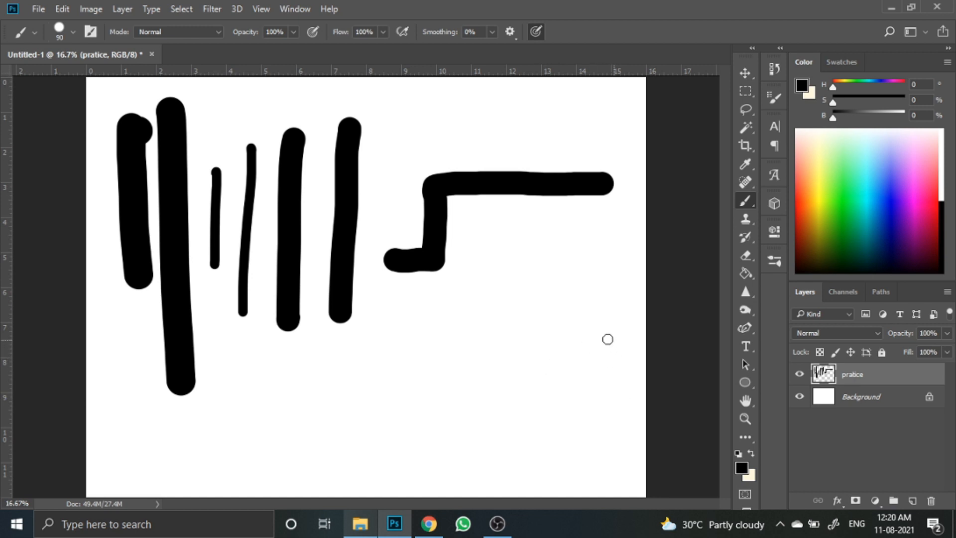
{"action": "left_click_drag", "start_coordinate": [614, 340], "coordinate": [593, 405]}
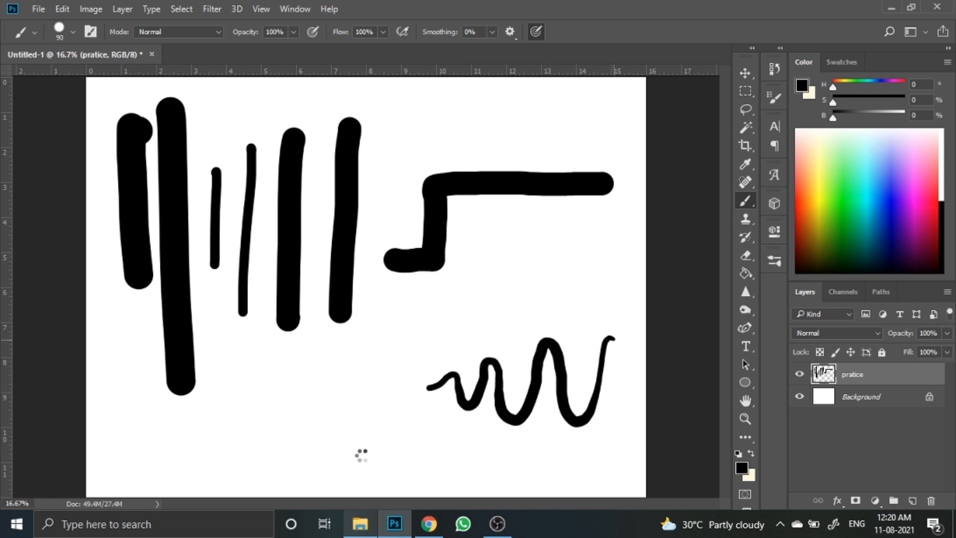
{"action": "scroll", "coordinate": [393, 342], "scroll_direction": "down", "scroll_amount": 1}
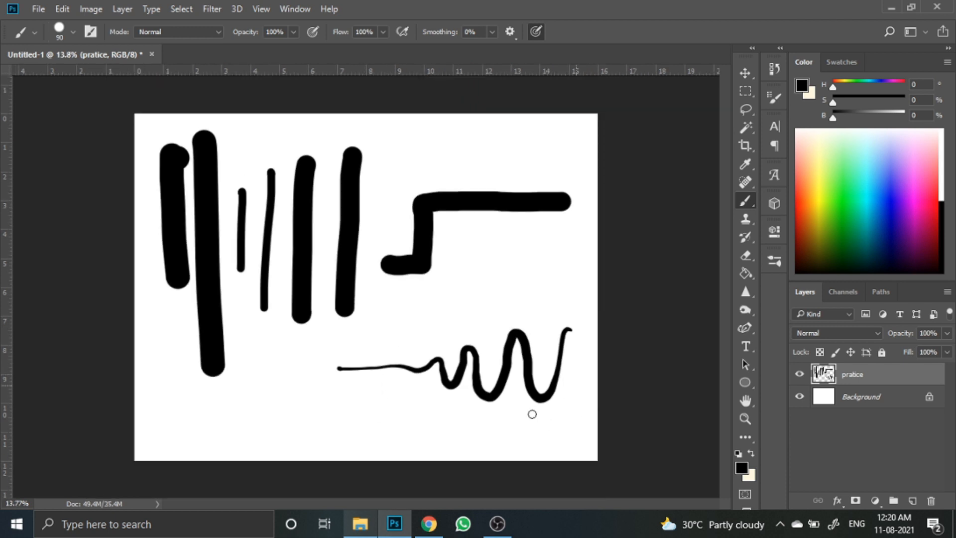
{"action": "left_click_drag", "start_coordinate": [453, 415], "coordinate": [393, 417]}
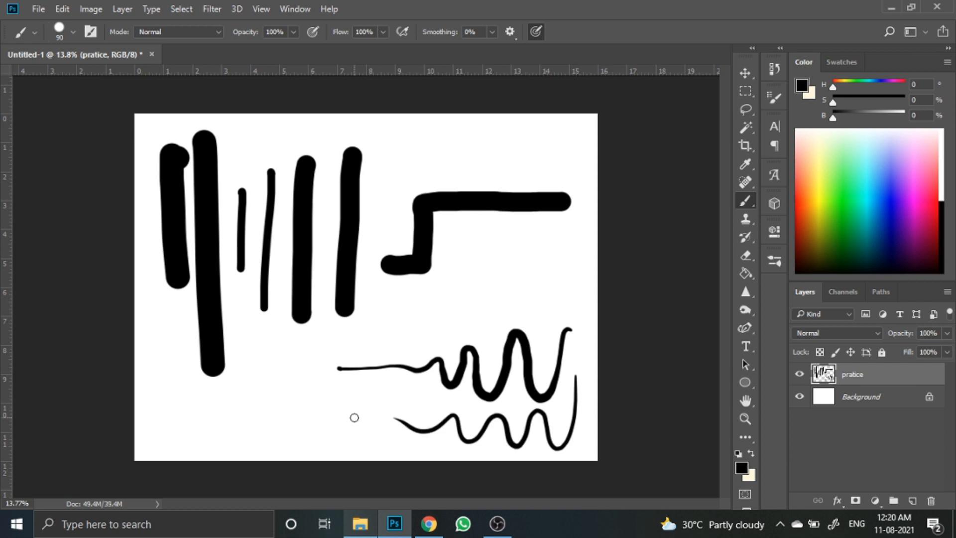
Paint more pressure-sensitive wavy strokes and lines below the stepped stroke, in the lower-left area and along the upper right of the canvas
{"action": "mouse_move", "coordinate": [546, 242]}
{"action": "left_mouse_down"}
{"action": "mouse_move", "coordinate": [527, 266]}
{"action": "mouse_move", "coordinate": [485, 269]}
{"action": "mouse_move", "coordinate": [440, 294]}
{"action": "mouse_move", "coordinate": [319, 331]}
{"action": "left_mouse_up"}
{"action": "mouse_move", "coordinate": [174, 378]}
{"action": "left_mouse_down"}
{"action": "mouse_move", "coordinate": [186, 421]}
{"action": "mouse_move", "coordinate": [200, 395]}
{"action": "mouse_move", "coordinate": [233, 410]}
{"action": "mouse_move", "coordinate": [246, 401]}
{"action": "mouse_move", "coordinate": [361, 411]}
{"action": "mouse_move", "coordinate": [336, 429]}
{"action": "mouse_move", "coordinate": [211, 422]}
{"action": "left_mouse_up"}
{"action": "left_click_drag", "start_coordinate": [321, 439], "coordinate": [255, 439]}
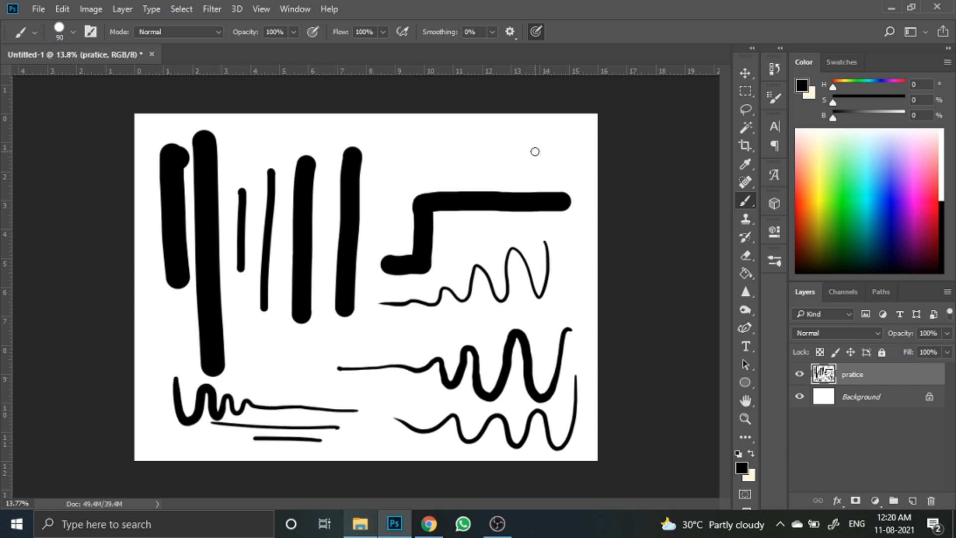
{"action": "mouse_move", "coordinate": [571, 149]}
{"action": "left_mouse_down"}
{"action": "mouse_move", "coordinate": [523, 179]}
{"action": "mouse_move", "coordinate": [488, 156]}
{"action": "mouse_move", "coordinate": [451, 152]}
{"action": "left_mouse_up"}
{"action": "left_click_drag", "start_coordinate": [388, 167], "coordinate": [395, 168]}
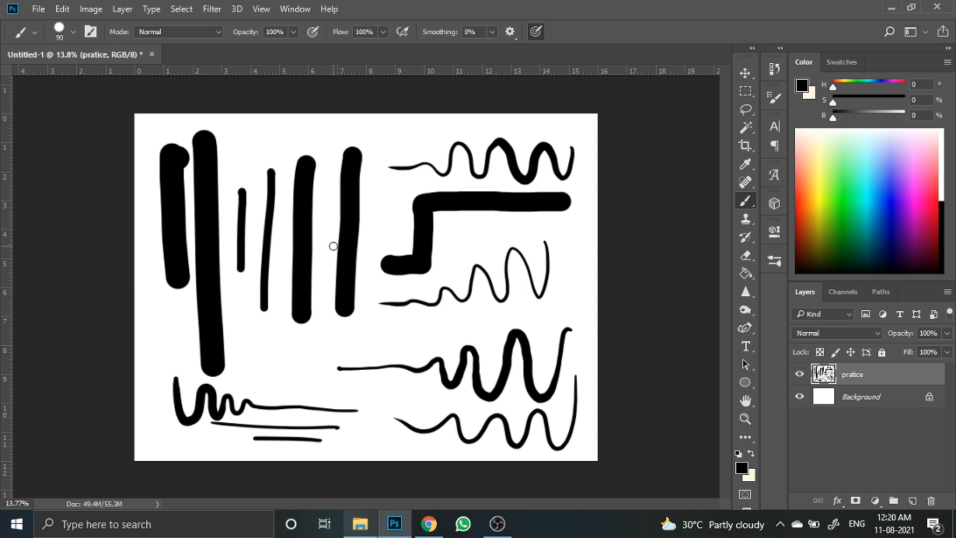
Erase the practice strokes from the layer with the Eraser enlarged to 600 px
{"action": "key", "text": "e"}
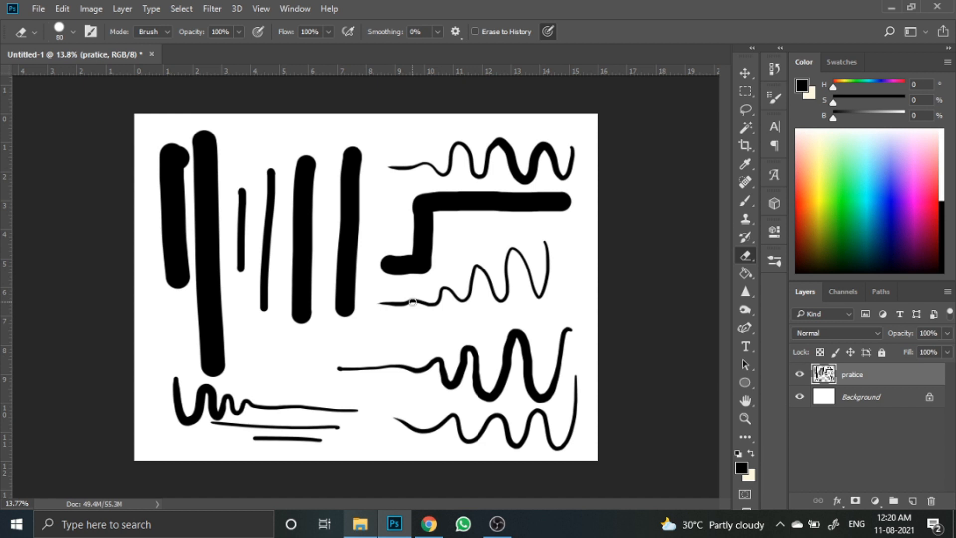
{"action": "key", "text": "]"}
{"action": "key", "text": "]"}
{"action": "key", "text": "]"}
{"action": "key", "text": "]"}
{"action": "key", "text": "]"}
{"action": "key", "text": "]"}
{"action": "key", "text": "]"}
{"action": "key", "text": "]"}
{"action": "key", "text": "]"}
{"action": "key", "text": "]"}
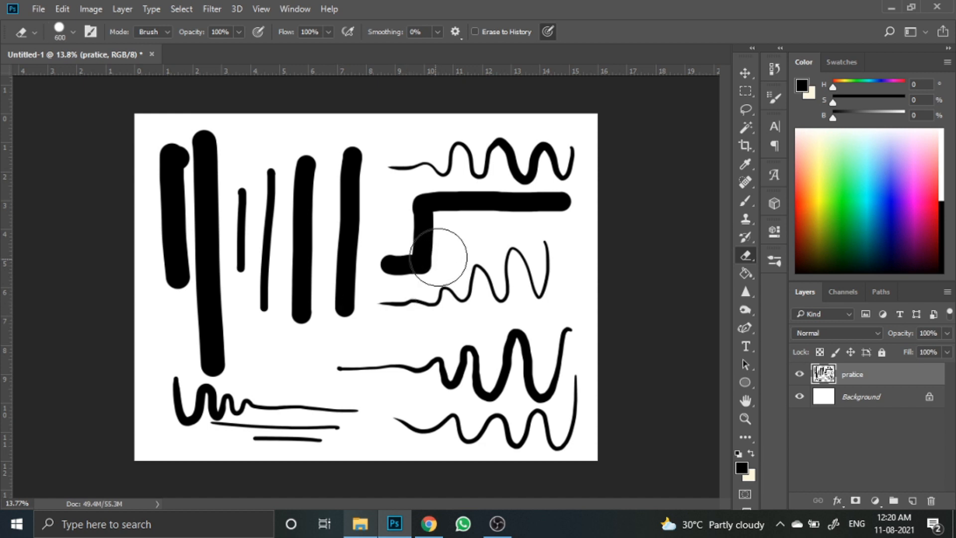
{"action": "mouse_move", "coordinate": [563, 178]}
{"action": "left_mouse_down"}
{"action": "mouse_move", "coordinate": [556, 224]}
{"action": "mouse_move", "coordinate": [552, 156]}
{"action": "left_mouse_up"}
{"action": "mouse_move", "coordinate": [475, 162]}
{"action": "left_mouse_down"}
{"action": "mouse_move", "coordinate": [445, 163]}
{"action": "mouse_move", "coordinate": [524, 210]}
{"action": "mouse_move", "coordinate": [415, 212]}
{"action": "mouse_move", "coordinate": [423, 190]}
{"action": "mouse_move", "coordinate": [422, 335]}
{"action": "mouse_move", "coordinate": [503, 339]}
{"action": "mouse_move", "coordinate": [520, 304]}
{"action": "mouse_move", "coordinate": [528, 342]}
{"action": "mouse_move", "coordinate": [552, 347]}
{"action": "mouse_move", "coordinate": [548, 395]}
{"action": "mouse_move", "coordinate": [515, 398]}
{"action": "mouse_move", "coordinate": [519, 375]}
{"action": "mouse_move", "coordinate": [544, 424]}
{"action": "mouse_move", "coordinate": [541, 398]}
{"action": "mouse_move", "coordinate": [552, 429]}
{"action": "mouse_move", "coordinate": [568, 423]}
{"action": "mouse_move", "coordinate": [496, 378]}
{"action": "mouse_move", "coordinate": [526, 386]}
{"action": "mouse_move", "coordinate": [544, 434]}
{"action": "mouse_move", "coordinate": [517, 430]}
{"action": "mouse_move", "coordinate": [513, 439]}
{"action": "mouse_move", "coordinate": [422, 421]}
{"action": "mouse_move", "coordinate": [533, 417]}
{"action": "mouse_move", "coordinate": [371, 386]}
{"action": "mouse_move", "coordinate": [449, 374]}
{"action": "mouse_move", "coordinate": [276, 378]}
{"action": "mouse_move", "coordinate": [390, 427]}
{"action": "mouse_move", "coordinate": [530, 264]}
{"action": "mouse_move", "coordinate": [537, 268]}
{"action": "mouse_move", "coordinate": [513, 273]}
{"action": "mouse_move", "coordinate": [476, 261]}
{"action": "mouse_move", "coordinate": [479, 284]}
{"action": "mouse_move", "coordinate": [399, 293]}
{"action": "mouse_move", "coordinate": [442, 288]}
{"action": "left_mouse_up"}
{"action": "left_click_drag", "start_coordinate": [403, 167], "coordinate": [390, 178]}
{"action": "mouse_move", "coordinate": [388, 282]}
{"action": "left_mouse_down"}
{"action": "mouse_move", "coordinate": [382, 341]}
{"action": "mouse_move", "coordinate": [359, 235]}
{"action": "mouse_move", "coordinate": [360, 134]}
{"action": "mouse_move", "coordinate": [344, 334]}
{"action": "mouse_move", "coordinate": [334, 207]}
{"action": "mouse_move", "coordinate": [316, 187]}
{"action": "mouse_move", "coordinate": [294, 360]}
{"action": "mouse_move", "coordinate": [262, 275]}
{"action": "left_mouse_up"}
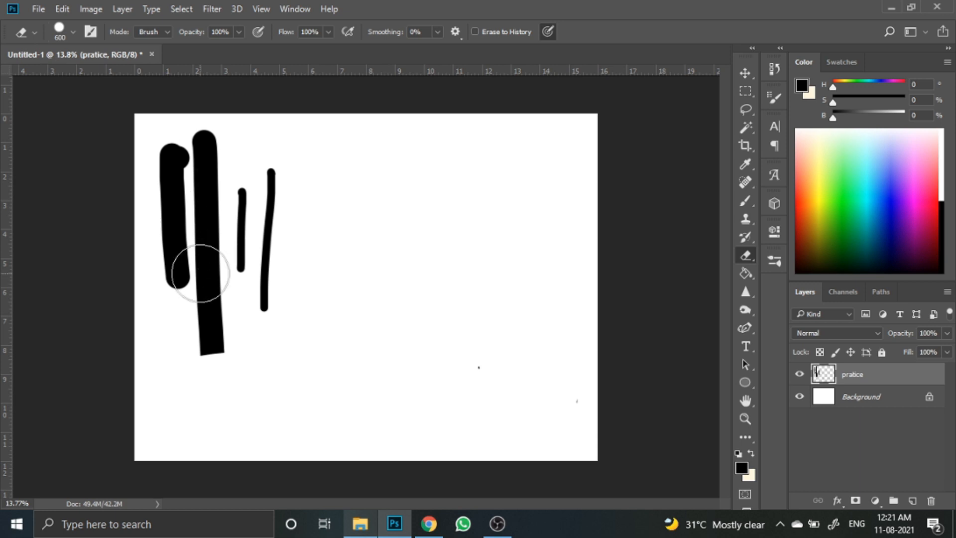
{"action": "mouse_move", "coordinate": [244, 153]}
{"action": "left_mouse_down"}
{"action": "mouse_move", "coordinate": [174, 148]}
{"action": "mouse_move", "coordinate": [240, 194]}
{"action": "mouse_move", "coordinate": [243, 225]}
{"action": "mouse_move", "coordinate": [277, 242]}
{"action": "mouse_move", "coordinate": [250, 297]}
{"action": "mouse_move", "coordinate": [200, 328]}
{"action": "mouse_move", "coordinate": [233, 356]}
{"action": "mouse_move", "coordinate": [223, 270]}
{"action": "mouse_move", "coordinate": [215, 342]}
{"action": "mouse_move", "coordinate": [226, 357]}
{"action": "left_mouse_up"}
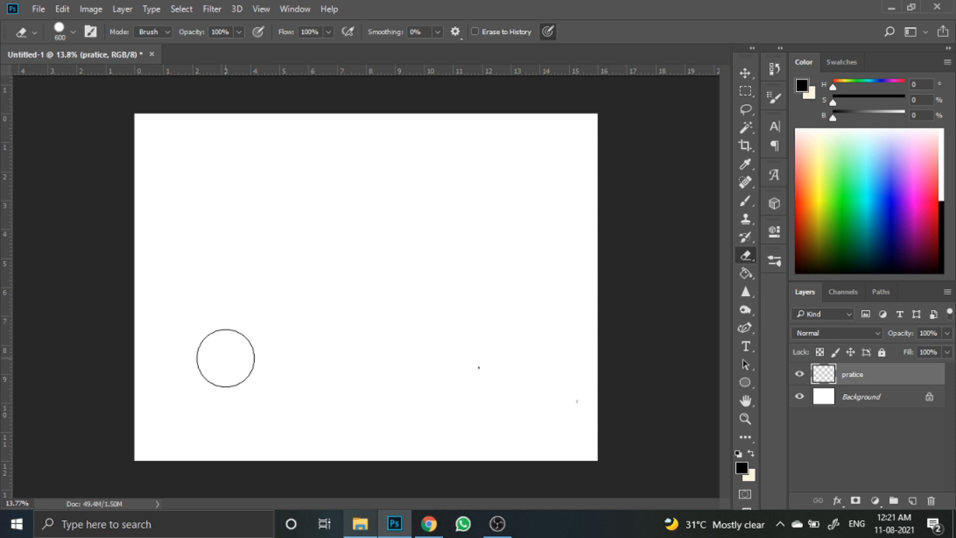
Enable pen-pressure opacity for the Brush and paint two long wavy strokes, a short bar and a dot
{"action": "key", "text": "b"}
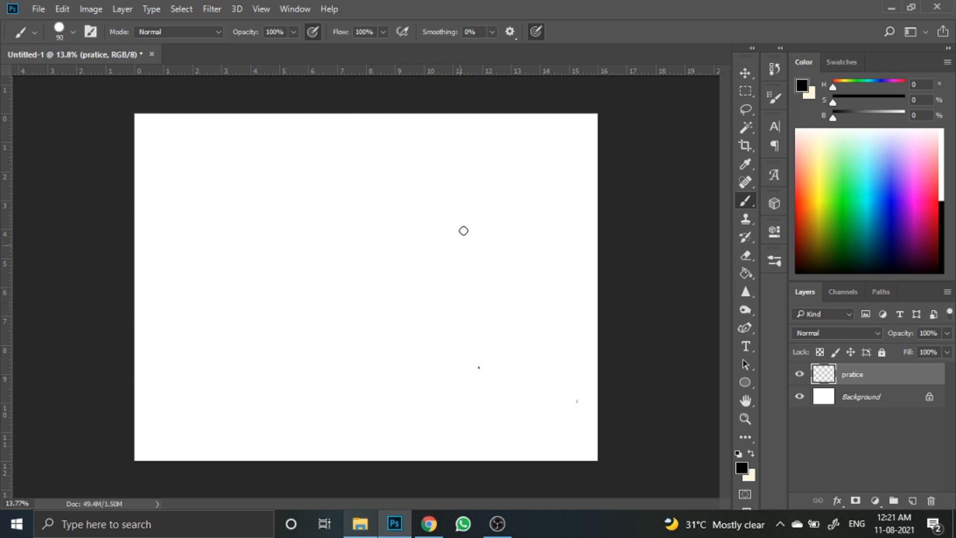
{"action": "mouse_move", "coordinate": [560, 185]}
{"action": "left_mouse_down"}
{"action": "mouse_move", "coordinate": [528, 243]}
{"action": "mouse_move", "coordinate": [514, 169]}
{"action": "mouse_move", "coordinate": [504, 169]}
{"action": "mouse_move", "coordinate": [495, 244]}
{"action": "mouse_move", "coordinate": [482, 181]}
{"action": "mouse_move", "coordinate": [473, 184]}
{"action": "mouse_move", "coordinate": [467, 240]}
{"action": "mouse_move", "coordinate": [454, 181]}
{"action": "mouse_move", "coordinate": [443, 198]}
{"action": "mouse_move", "coordinate": [446, 229]}
{"action": "mouse_move", "coordinate": [435, 237]}
{"action": "mouse_move", "coordinate": [428, 195]}
{"action": "mouse_move", "coordinate": [408, 250]}
{"action": "mouse_move", "coordinate": [399, 194]}
{"action": "mouse_move", "coordinate": [387, 251]}
{"action": "mouse_move", "coordinate": [374, 206]}
{"action": "mouse_move", "coordinate": [364, 204]}
{"action": "mouse_move", "coordinate": [360, 252]}
{"action": "mouse_move", "coordinate": [345, 241]}
{"action": "mouse_move", "coordinate": [342, 199]}
{"action": "mouse_move", "coordinate": [327, 264]}
{"action": "mouse_move", "coordinate": [306, 206]}
{"action": "mouse_move", "coordinate": [299, 249]}
{"action": "mouse_move", "coordinate": [293, 212]}
{"action": "mouse_move", "coordinate": [250, 295]}
{"action": "mouse_move", "coordinate": [240, 235]}
{"action": "mouse_move", "coordinate": [205, 251]}
{"action": "mouse_move", "coordinate": [162, 242]}
{"action": "left_mouse_up"}
{"action": "mouse_move", "coordinate": [554, 297]}
{"action": "left_mouse_down"}
{"action": "mouse_move", "coordinate": [527, 327]}
{"action": "mouse_move", "coordinate": [505, 289]}
{"action": "mouse_move", "coordinate": [501, 354]}
{"action": "mouse_move", "coordinate": [480, 291]}
{"action": "mouse_move", "coordinate": [465, 341]}
{"action": "mouse_move", "coordinate": [445, 305]}
{"action": "mouse_move", "coordinate": [435, 336]}
{"action": "mouse_move", "coordinate": [397, 325]}
{"action": "mouse_move", "coordinate": [257, 337]}
{"action": "mouse_move", "coordinate": [258, 357]}
{"action": "mouse_move", "coordinate": [319, 366]}
{"action": "left_mouse_up"}
{"action": "left_click", "coordinate": [299, 376]}
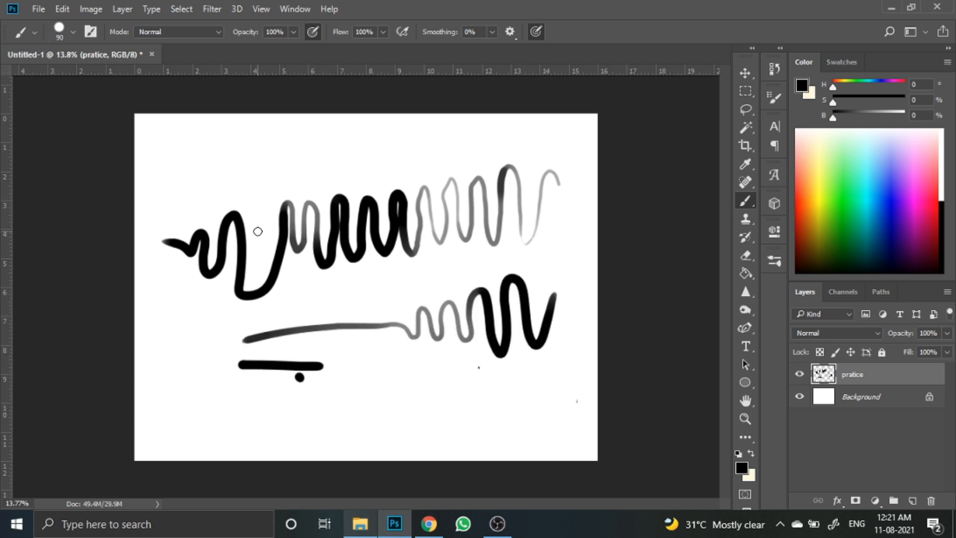
Lower the brush opacity to 53% and erase the wavy strokes, bar and dot from the layer
{"action": "left_click_drag", "start_coordinate": [252, 34], "coordinate": [222, 35]}
{"action": "key", "text": "e"}
{"action": "left_click_drag", "start_coordinate": [421, 197], "coordinate": [528, 199]}
{"action": "mouse_move", "coordinate": [238, 252]}
{"action": "left_mouse_down"}
{"action": "mouse_move", "coordinate": [518, 214]}
{"action": "mouse_move", "coordinate": [454, 346]}
{"action": "mouse_move", "coordinate": [491, 334]}
{"action": "left_mouse_up"}
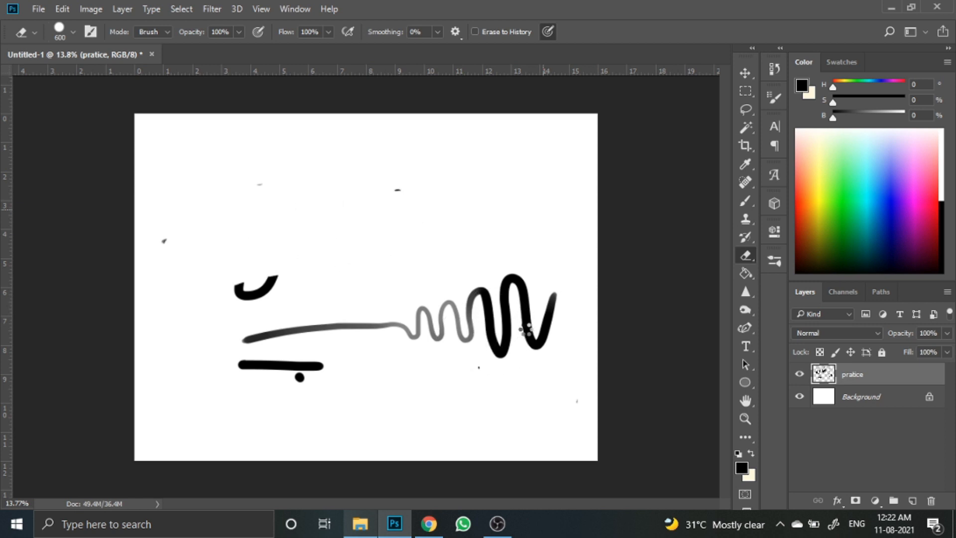
{"action": "mouse_move", "coordinate": [538, 287]}
{"action": "left_mouse_down"}
{"action": "mouse_move", "coordinate": [541, 316]}
{"action": "mouse_move", "coordinate": [509, 302]}
{"action": "mouse_move", "coordinate": [505, 350]}
{"action": "mouse_move", "coordinate": [437, 312]}
{"action": "mouse_move", "coordinate": [279, 316]}
{"action": "mouse_move", "coordinate": [232, 283]}
{"action": "mouse_move", "coordinate": [225, 345]}
{"action": "mouse_move", "coordinate": [281, 355]}
{"action": "mouse_move", "coordinate": [238, 297]}
{"action": "mouse_move", "coordinate": [356, 437]}
{"action": "mouse_move", "coordinate": [328, 376]}
{"action": "left_mouse_up"}
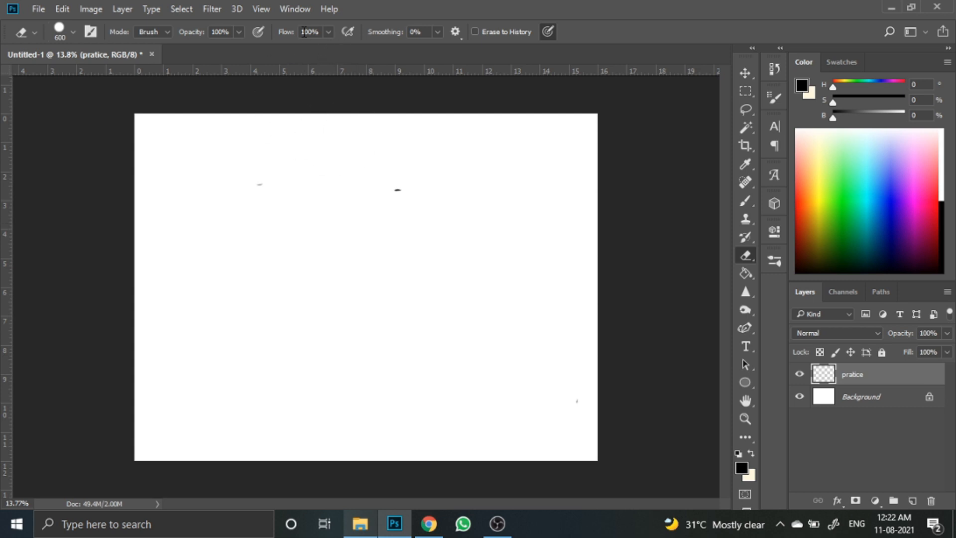
{"action": "left_click", "coordinate": [742, 202]}
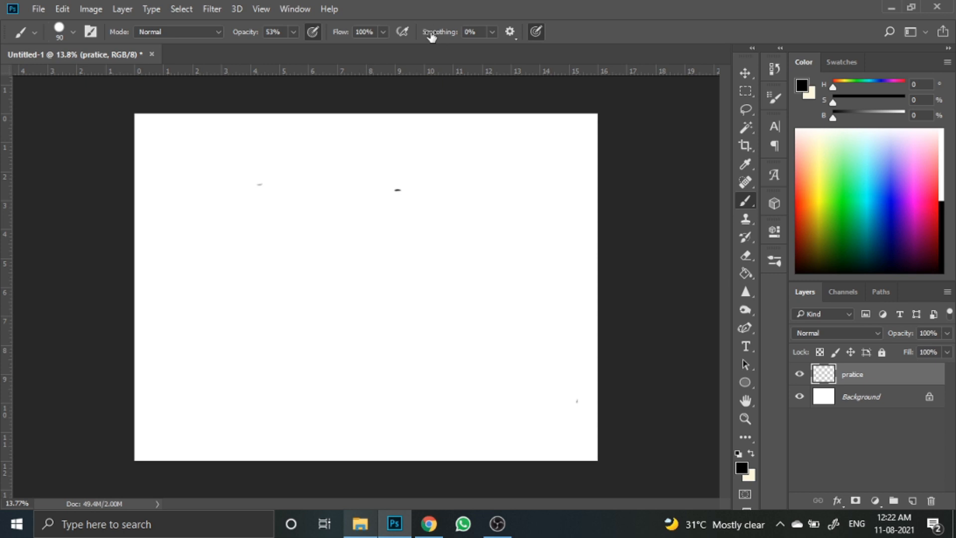
Set the brush smoothing and opacity to 100% without pen-pressure opacity, painting a long arc before and after the opacity change
{"action": "left_click_drag", "start_coordinate": [428, 31], "coordinate": [465, 32]}
{"action": "mouse_move", "coordinate": [545, 284]}
{"action": "left_mouse_down"}
{"action": "mouse_move", "coordinate": [495, 234]}
{"action": "mouse_move", "coordinate": [387, 192]}
{"action": "left_mouse_up"}
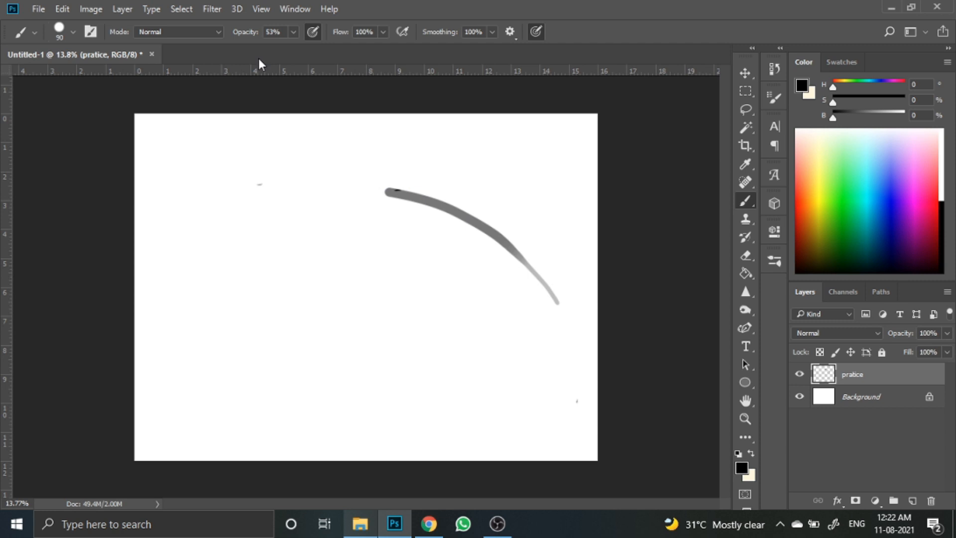
{"action": "left_click_drag", "start_coordinate": [245, 37], "coordinate": [470, 78]}
{"action": "mouse_move", "coordinate": [535, 326]}
{"action": "left_mouse_down"}
{"action": "mouse_move", "coordinate": [493, 284]}
{"action": "mouse_move", "coordinate": [408, 234]}
{"action": "mouse_move", "coordinate": [254, 196]}
{"action": "left_mouse_up"}
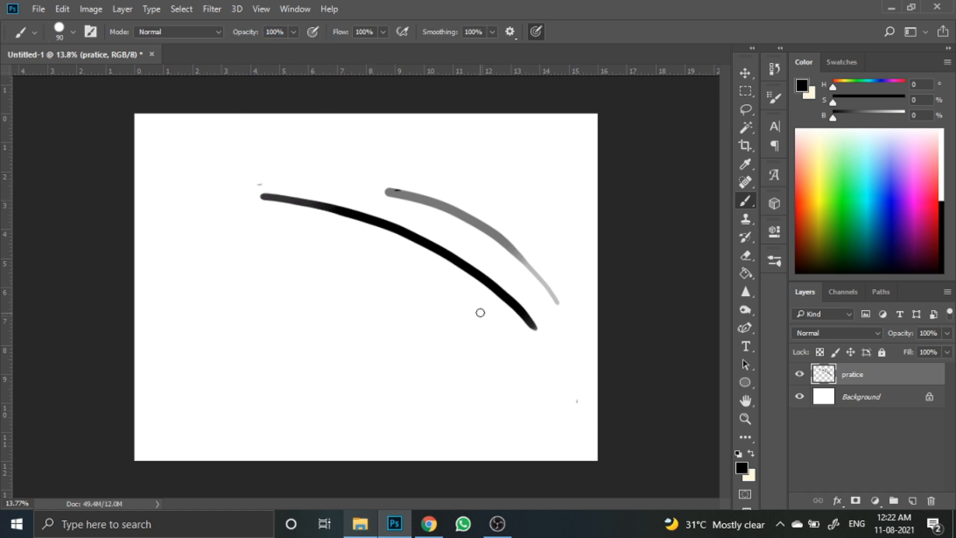
Paint three more long parallel arcs and one short arc below the black stroke with full smoothing
{"action": "left_click_drag", "start_coordinate": [521, 345], "coordinate": [444, 276]}
{"action": "left_click_drag", "start_coordinate": [389, 250], "coordinate": [250, 224]}
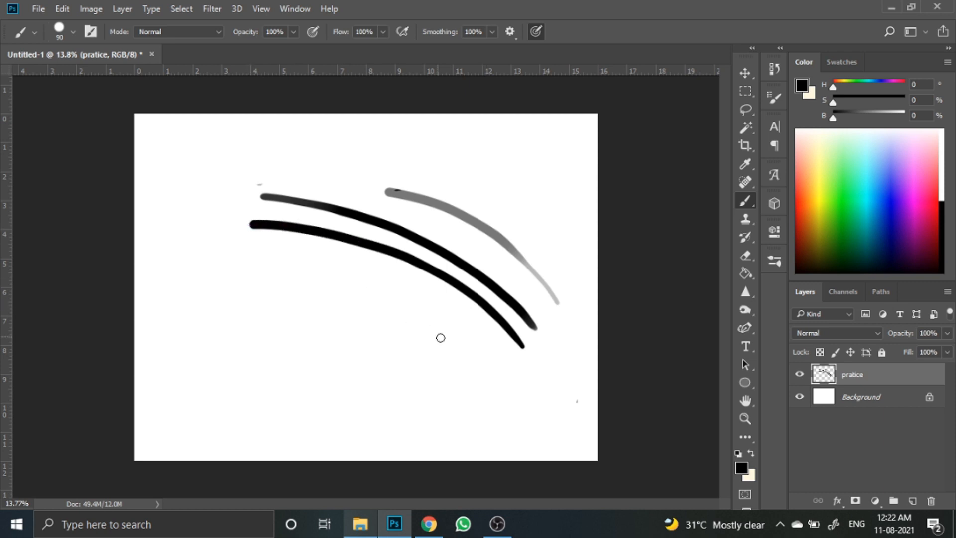
{"action": "mouse_move", "coordinate": [509, 370]}
{"action": "left_mouse_down"}
{"action": "mouse_move", "coordinate": [422, 301]}
{"action": "mouse_move", "coordinate": [348, 271]}
{"action": "mouse_move", "coordinate": [237, 253]}
{"action": "left_mouse_up"}
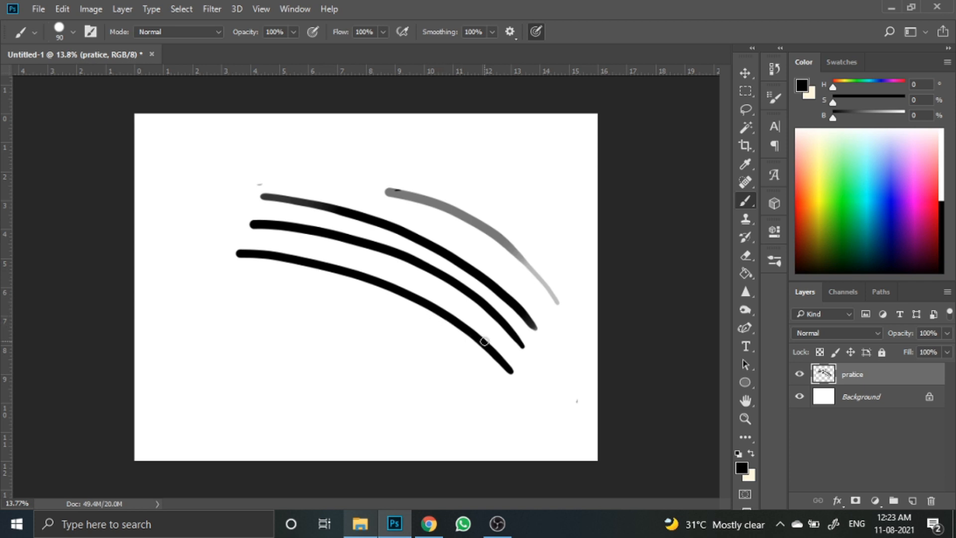
{"action": "mouse_move", "coordinate": [499, 387]}
{"action": "left_mouse_down"}
{"action": "mouse_move", "coordinate": [440, 343]}
{"action": "mouse_move", "coordinate": [371, 312]}
{"action": "mouse_move", "coordinate": [257, 294]}
{"action": "left_mouse_up"}
{"action": "left_click_drag", "start_coordinate": [385, 339], "coordinate": [330, 323]}
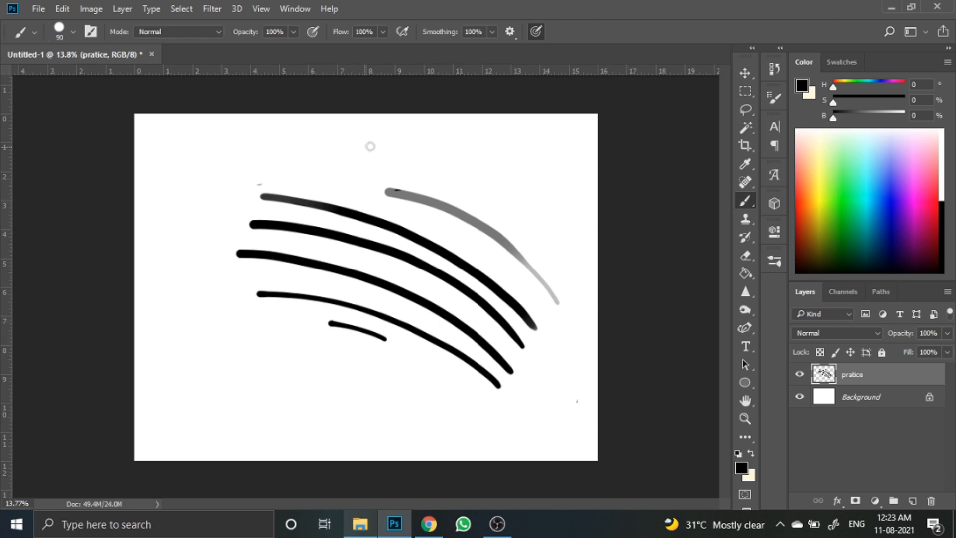
Toggle the visibility of the pratice layer off and on to compare the canvas with and without its strokes
{"action": "left_click", "coordinate": [799, 374]}
{"action": "left_click", "coordinate": [799, 375]}
{"action": "left_click", "coordinate": [800, 374]}
{"action": "left_click", "coordinate": [799, 375]}
{"action": "left_click", "coordinate": [799, 374]}
{"action": "left_click", "coordinate": [800, 375]}
{"action": "left_click", "coordinate": [799, 374]}
{"action": "left_click", "coordinate": [799, 375]}
Delete the pratice layer and add a new empty layer above the background
{"action": "left_click", "coordinate": [931, 504]}
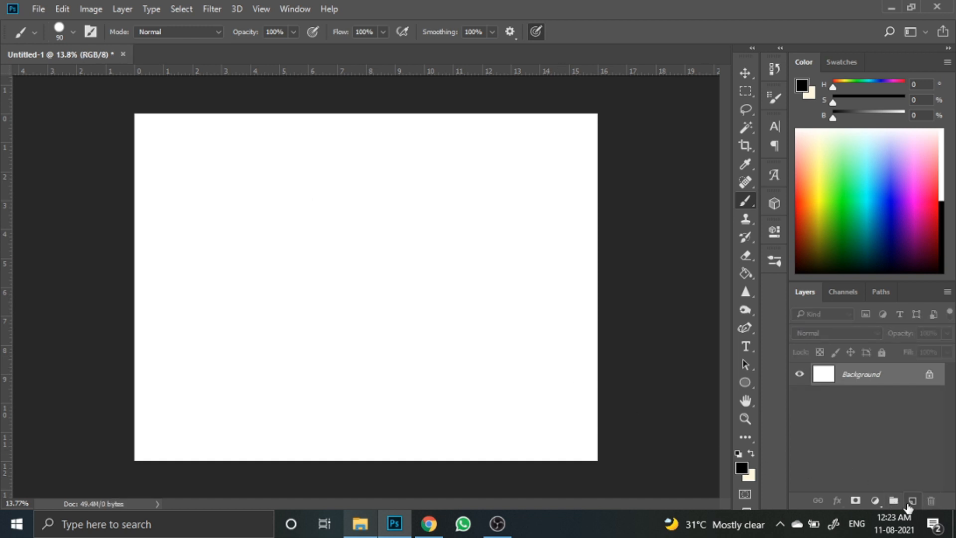
{"action": "left_click", "coordinate": [909, 502]}
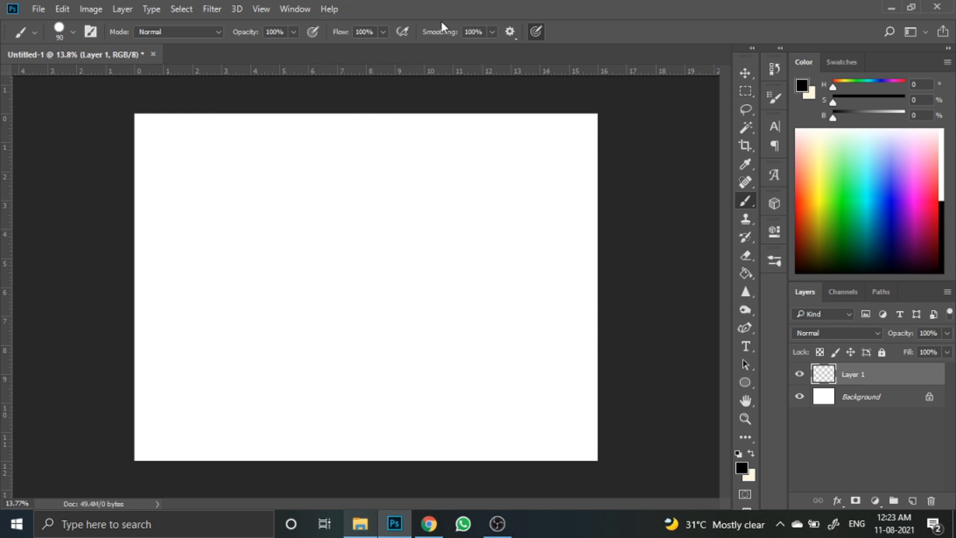
Set the brush smoothing to 0%, enable pen-pressure opacity and reduce the brush size to 40 px
{"action": "left_click_drag", "start_coordinate": [456, 33], "coordinate": [384, 35]}
{"action": "left_click", "coordinate": [314, 32]}
{"action": "left_click", "coordinate": [462, 265]}
{"action": "key", "text": "ctrl+z"}
{"action": "key", "text": "bracketleft"}
Sketch the upper-right arc of a head circle near the canvas centre with light overlapping strokes
{"action": "left_click_drag", "start_coordinate": [388, 177], "coordinate": [413, 187]}
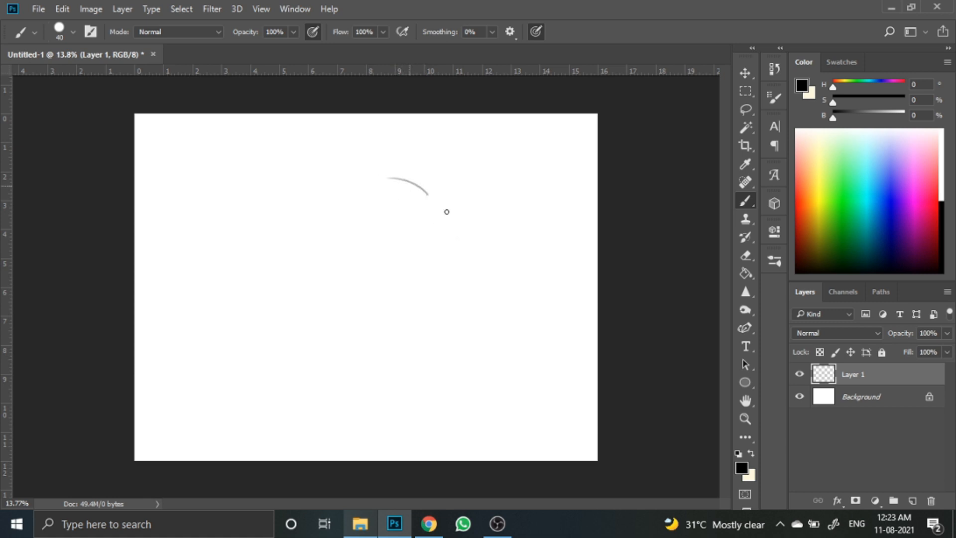
{"action": "left_click_drag", "start_coordinate": [432, 197], "coordinate": [376, 177]}
{"action": "left_click_drag", "start_coordinate": [448, 217], "coordinate": [381, 175]}
{"action": "left_click_drag", "start_coordinate": [432, 196], "coordinate": [458, 251]}
{"action": "left_click_drag", "start_coordinate": [436, 200], "coordinate": [463, 269]}
{"action": "left_click_drag", "start_coordinate": [451, 217], "coordinate": [451, 315]}
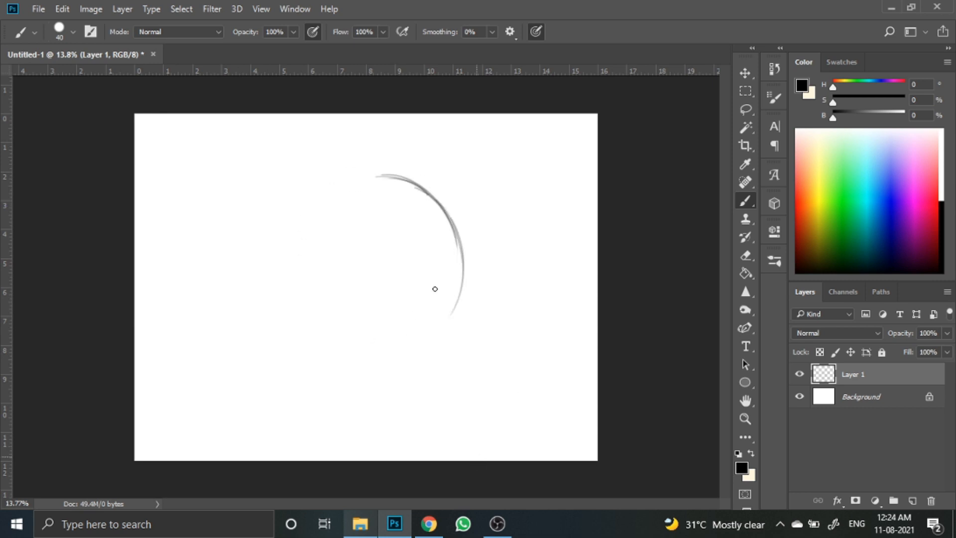
Close the head circle with loose strokes around its lower, left and upper edges
{"action": "left_click_drag", "start_coordinate": [463, 255], "coordinate": [421, 339]}
{"action": "mouse_move", "coordinate": [424, 195]}
{"action": "left_mouse_down"}
{"action": "mouse_move", "coordinate": [357, 173]}
{"action": "mouse_move", "coordinate": [305, 214]}
{"action": "left_mouse_up"}
{"action": "left_click_drag", "start_coordinate": [377, 186], "coordinate": [304, 268]}
{"action": "left_click_drag", "start_coordinate": [351, 202], "coordinate": [340, 330]}
{"action": "left_click_drag", "start_coordinate": [438, 197], "coordinate": [384, 316]}
{"action": "left_click_drag", "start_coordinate": [432, 214], "coordinate": [316, 318]}
{"action": "left_click_drag", "start_coordinate": [305, 214], "coordinate": [295, 275]}
Reinforce the lower-right edge of the head circle with several short curved strokes
{"action": "left_click_drag", "start_coordinate": [418, 331], "coordinate": [438, 317]}
{"action": "left_click_drag", "start_coordinate": [390, 339], "coordinate": [436, 323]}
{"action": "left_click_drag", "start_coordinate": [399, 333], "coordinate": [439, 316]}
{"action": "left_click_drag", "start_coordinate": [367, 337], "coordinate": [444, 329]}
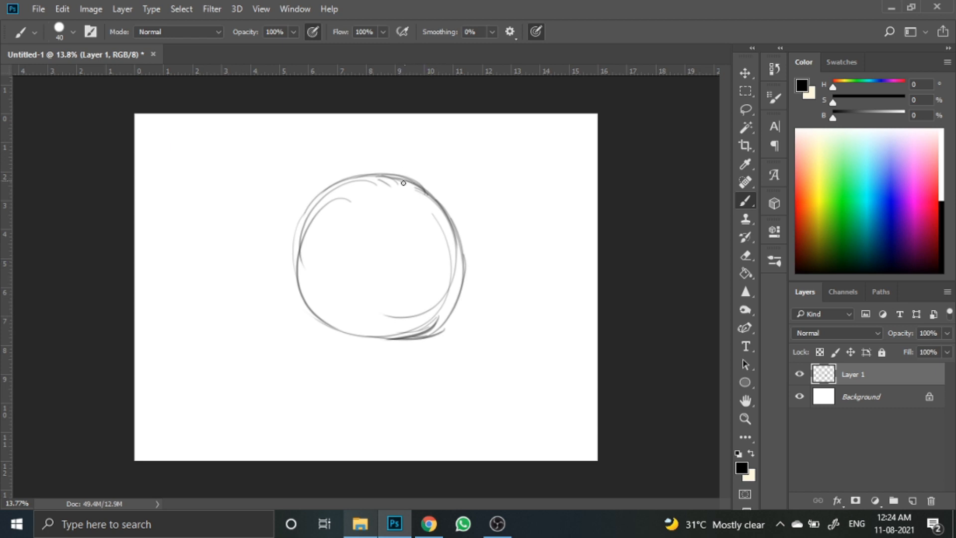
Draw a curved vertical centre line on the right half of the sphere and a curved horizontal eye line across it
{"action": "mouse_move", "coordinate": [371, 179]}
{"action": "left_mouse_down"}
{"action": "mouse_move", "coordinate": [416, 215]}
{"action": "mouse_move", "coordinate": [422, 242]}
{"action": "left_mouse_up"}
{"action": "left_click_drag", "start_coordinate": [381, 184], "coordinate": [427, 274]}
{"action": "left_click_drag", "start_coordinate": [413, 222], "coordinate": [424, 331]}
{"action": "left_click_drag", "start_coordinate": [426, 268], "coordinate": [421, 339]}
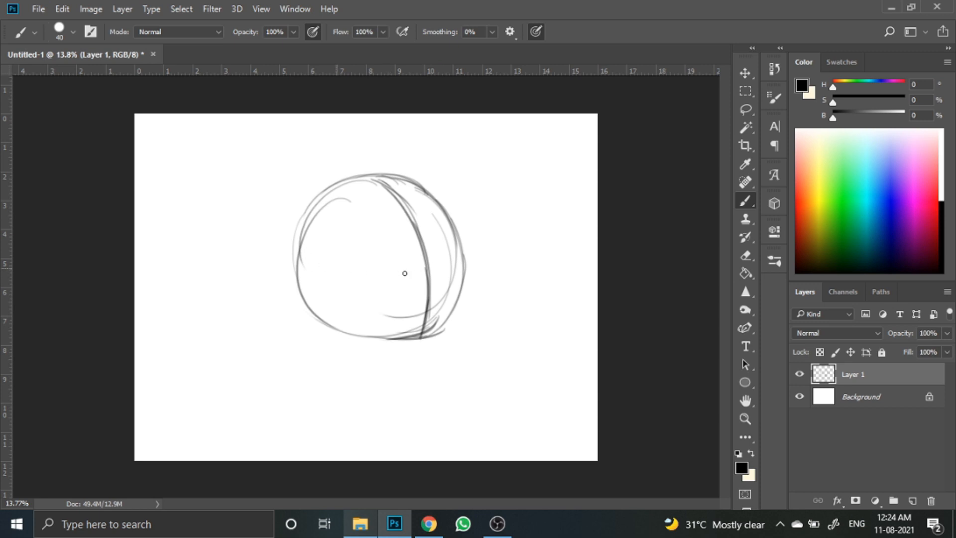
{"action": "left_click_drag", "start_coordinate": [305, 256], "coordinate": [458, 261]}
{"action": "left_click_drag", "start_coordinate": [377, 278], "coordinate": [444, 273]}
Sketch a tall oval for the side of the head at the sphere's left edge and undo its last outer strokes
{"action": "left_click_drag", "start_coordinate": [323, 240], "coordinate": [320, 294]}
{"action": "mouse_move", "coordinate": [303, 254]}
{"action": "left_mouse_down"}
{"action": "mouse_move", "coordinate": [327, 307]}
{"action": "mouse_move", "coordinate": [300, 289]}
{"action": "left_mouse_up"}
{"action": "mouse_move", "coordinate": [309, 226]}
{"action": "left_mouse_down"}
{"action": "mouse_move", "coordinate": [324, 226]}
{"action": "mouse_move", "coordinate": [330, 309]}
{"action": "mouse_move", "coordinate": [321, 313]}
{"action": "left_mouse_up"}
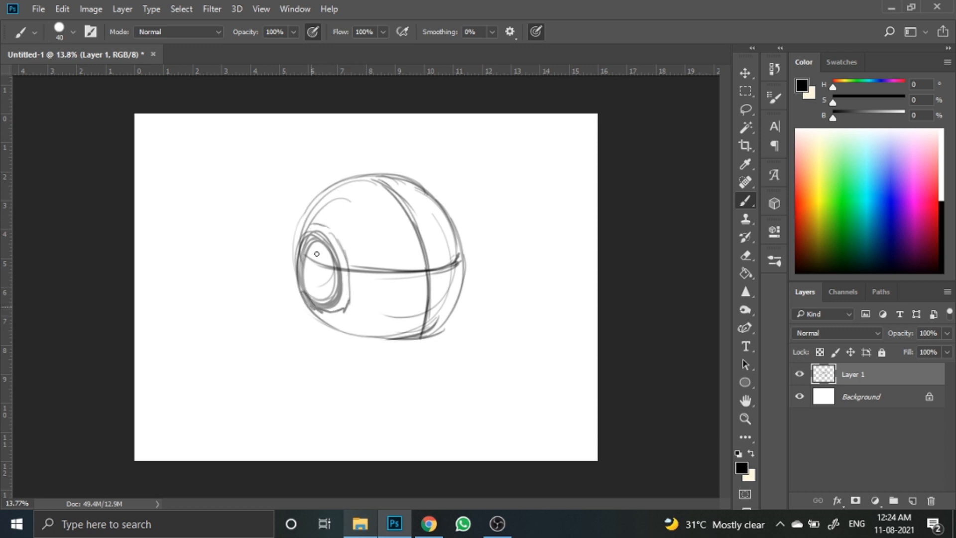
{"action": "key", "text": "ctrl+alt+z"}
{"action": "key", "text": "ctrl+alt+z"}
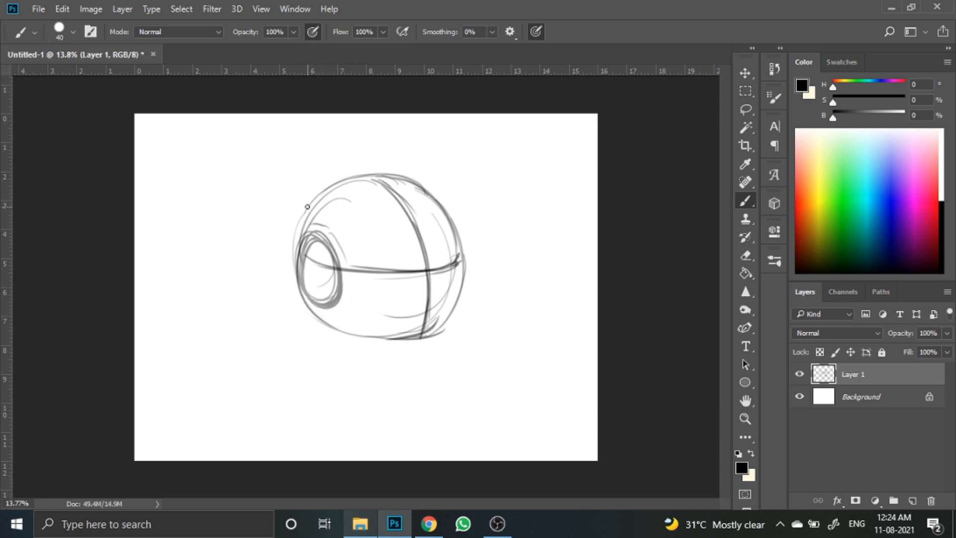
Lower the opacity of Layer 1 to 59% and add a new layer above it
{"action": "key", "text": "ctrl+plus"}
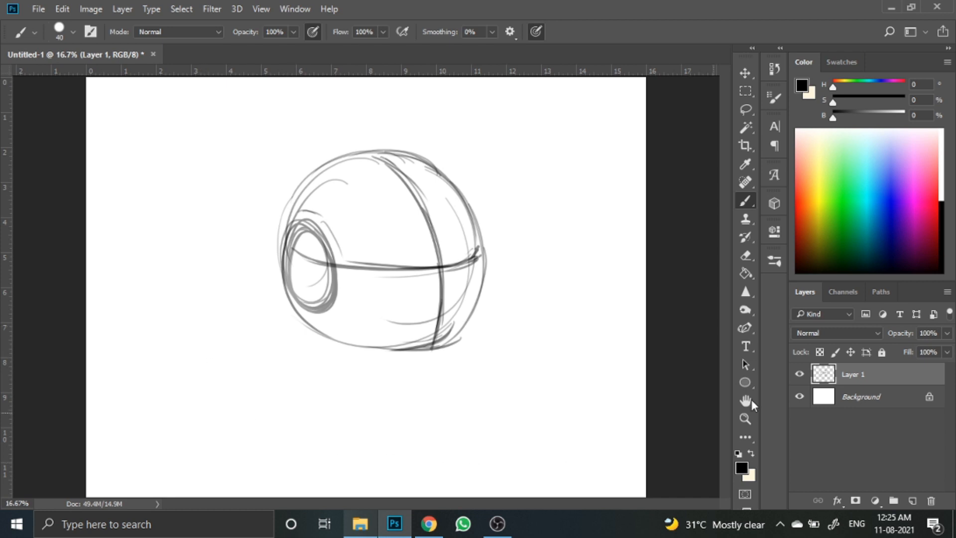
{"action": "left_click", "coordinate": [947, 332]}
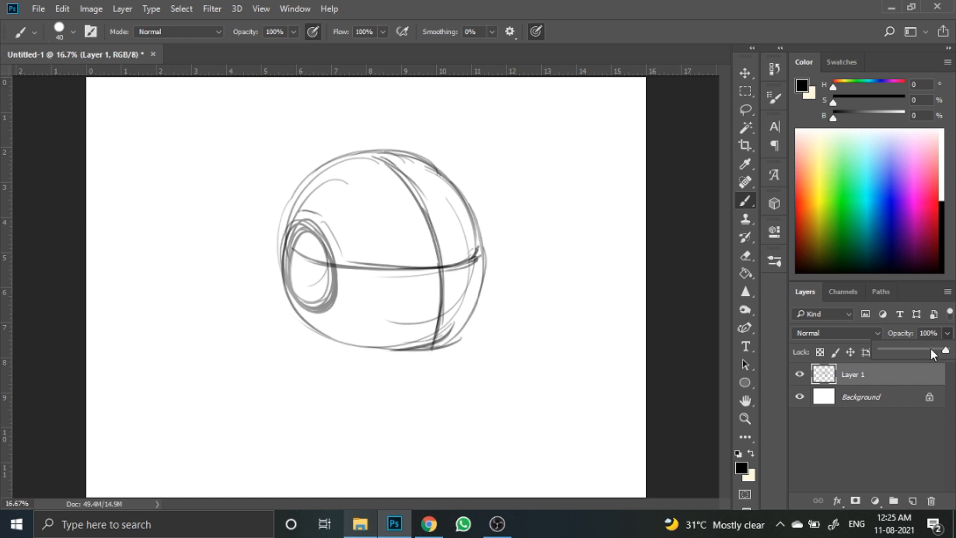
{"action": "left_click_drag", "start_coordinate": [920, 347], "coordinate": [918, 348]}
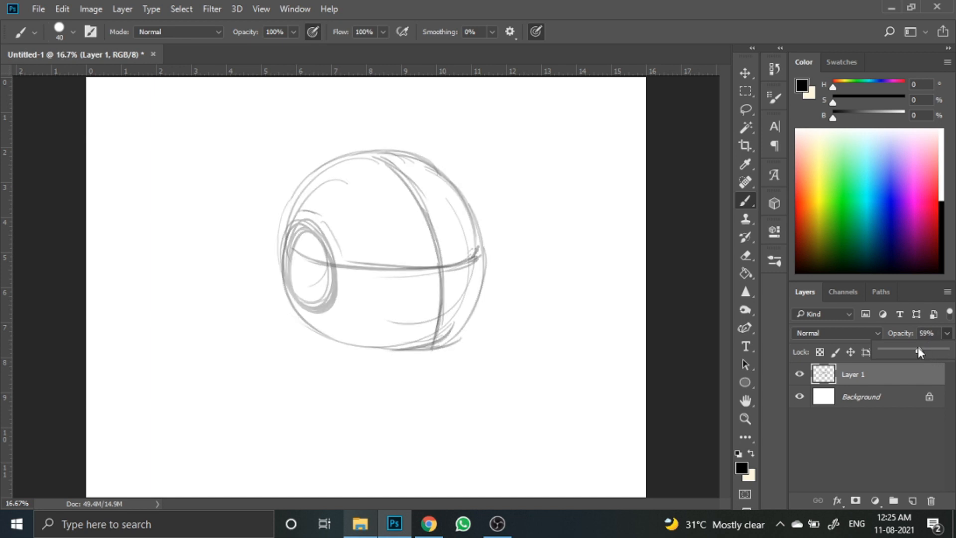
{"action": "left_click", "coordinate": [914, 501]}
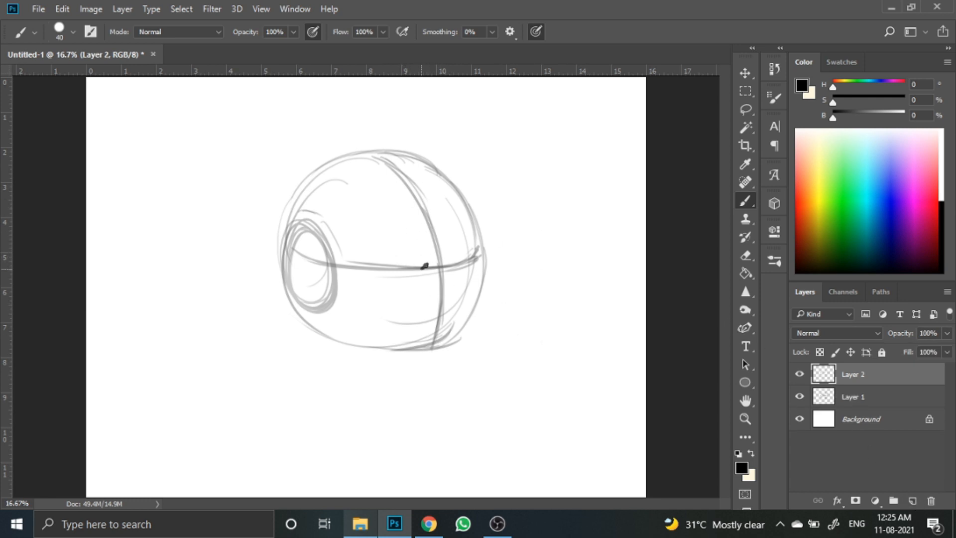
Draw the near angry eye on the eye line with a slanted upper lid, iris outline and hatching underneath
{"action": "mouse_move", "coordinate": [422, 266]}
{"action": "left_mouse_down"}
{"action": "mouse_move", "coordinate": [373, 229]}
{"action": "mouse_move", "coordinate": [383, 264]}
{"action": "mouse_move", "coordinate": [411, 267]}
{"action": "mouse_move", "coordinate": [380, 248]}
{"action": "mouse_move", "coordinate": [383, 261]}
{"action": "mouse_move", "coordinate": [407, 265]}
{"action": "mouse_move", "coordinate": [410, 275]}
{"action": "mouse_move", "coordinate": [413, 267]}
{"action": "mouse_move", "coordinate": [401, 278]}
{"action": "mouse_move", "coordinate": [377, 274]}
{"action": "left_mouse_up"}
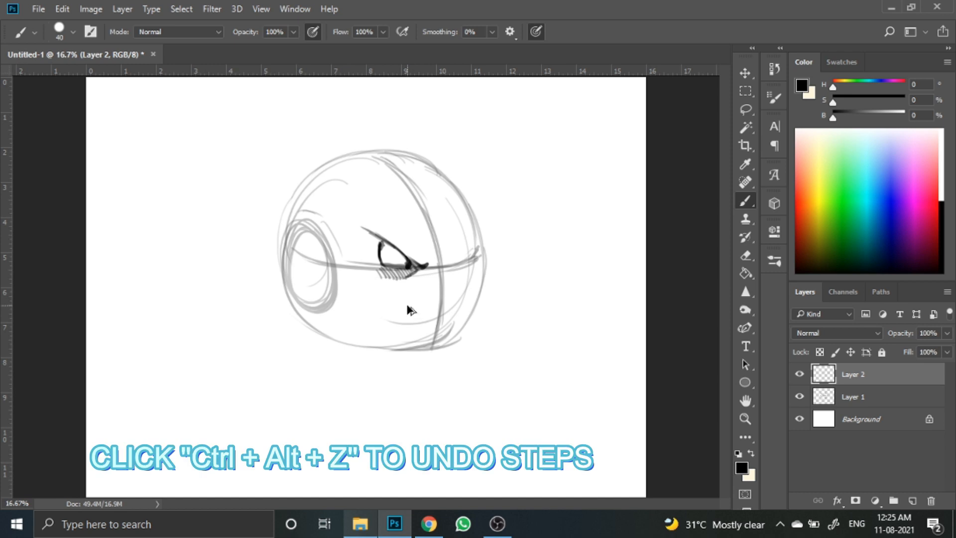
Step back through the last eye strokes and restore them again
{"action": "key", "text": "ctrl+alt+z"}
{"action": "key", "text": "ctrl+alt+z"}
{"action": "key", "text": "ctrl+alt+z"}
{"action": "key", "text": "ctrl+alt+z"}
{"action": "key", "text": "ctrl+alt+z"}
{"action": "key", "text": "ctrl+alt+z"}
{"action": "key", "text": "ctrl+alt+z"}
{"action": "key", "text": "ctrl+alt+z"}
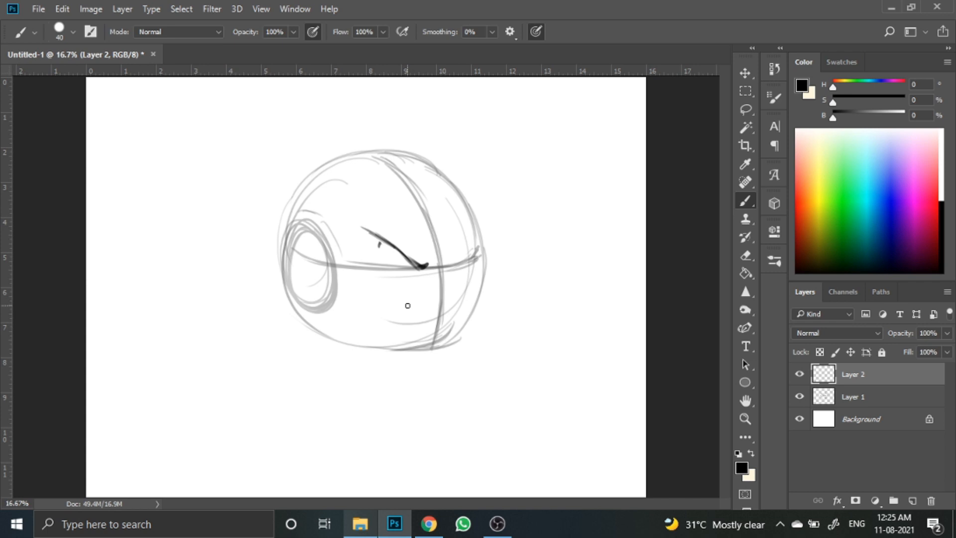
{"action": "key", "text": "ctrl+shift+z"}
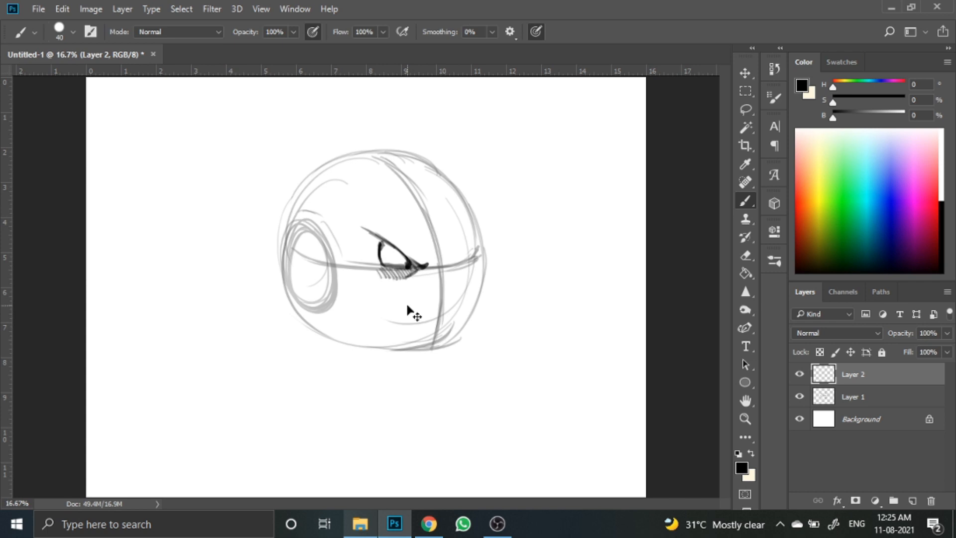
Add a slanted frown line above the near eye and rough in the far eye right of the centre line
{"action": "mouse_move", "coordinate": [429, 253]}
{"action": "left_mouse_down"}
{"action": "mouse_move", "coordinate": [425, 264]}
{"action": "mouse_move", "coordinate": [418, 237]}
{"action": "mouse_move", "coordinate": [394, 214]}
{"action": "mouse_move", "coordinate": [423, 244]}
{"action": "mouse_move", "coordinate": [393, 215]}
{"action": "mouse_move", "coordinate": [344, 215]}
{"action": "left_mouse_up"}
{"action": "mouse_move", "coordinate": [446, 251]}
{"action": "left_mouse_down"}
{"action": "mouse_move", "coordinate": [452, 261]}
{"action": "mouse_move", "coordinate": [460, 255]}
{"action": "mouse_move", "coordinate": [453, 261]}
{"action": "left_mouse_up"}
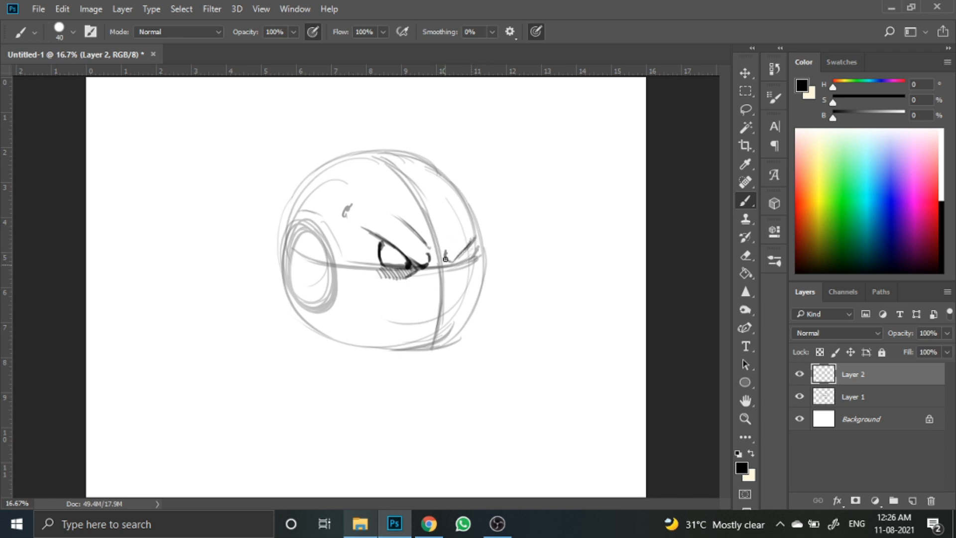
{"action": "mouse_move", "coordinate": [466, 223]}
{"action": "left_mouse_down"}
{"action": "mouse_move", "coordinate": [448, 244]}
{"action": "mouse_move", "coordinate": [468, 261]}
{"action": "left_mouse_up"}
Try another stroke at the far eye and undo the far eye's strokes
{"action": "scroll", "coordinate": [468, 271], "scroll_direction": "up", "scroll_amount": 3}
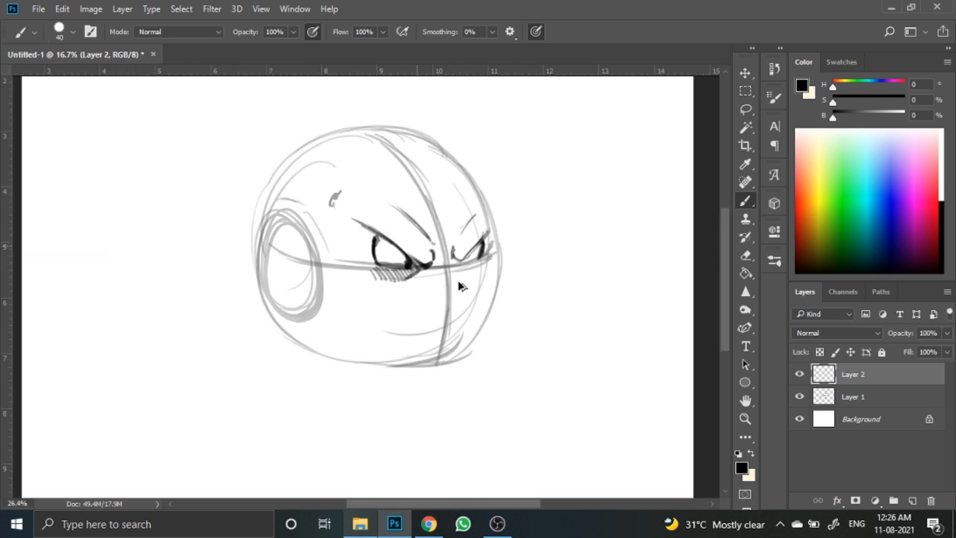
{"action": "key", "text": "z"}
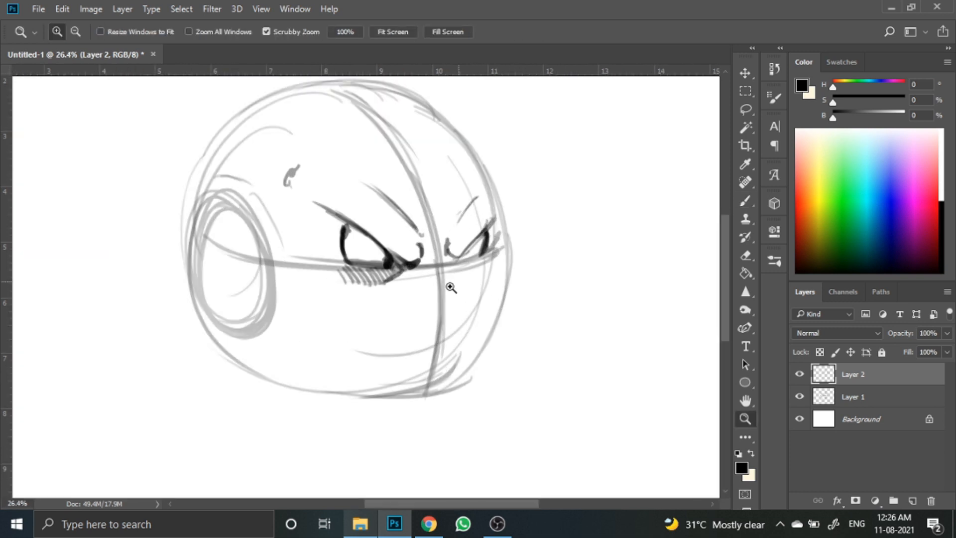
{"action": "left_click", "coordinate": [743, 201]}
{"action": "mouse_move", "coordinate": [489, 245]}
{"action": "left_mouse_down"}
{"action": "mouse_move", "coordinate": [471, 255]}
{"action": "mouse_move", "coordinate": [496, 248]}
{"action": "mouse_move", "coordinate": [488, 243]}
{"action": "mouse_move", "coordinate": [511, 270]}
{"action": "left_mouse_up"}
{"action": "key", "text": "ctrl+z"}
{"action": "left_click", "coordinate": [746, 255]}
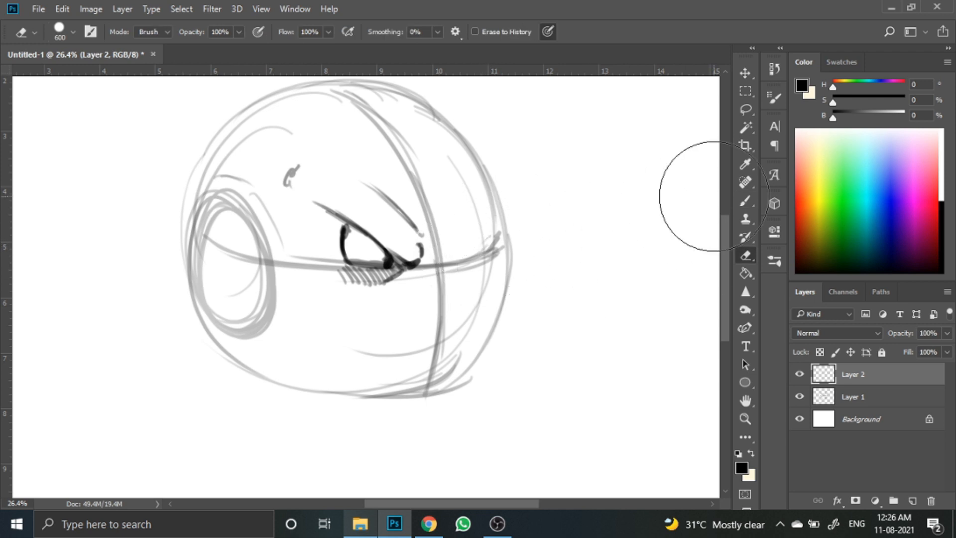
{"action": "left_click", "coordinate": [745, 201]}
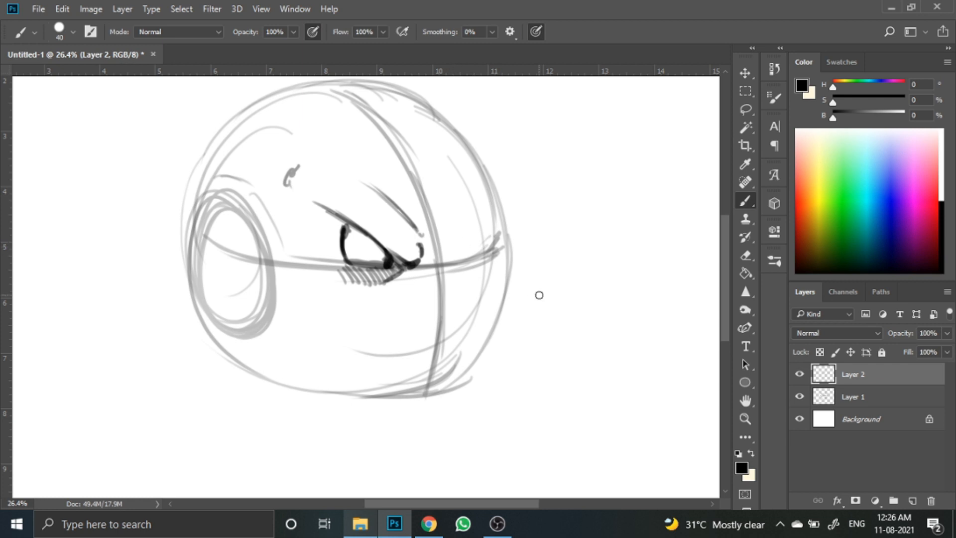
Redraw the far eye with its slanted lid, arched brow and outer corner, and add a small curve below the near eye
{"action": "mouse_move", "coordinate": [451, 241]}
{"action": "left_mouse_down"}
{"action": "mouse_move", "coordinate": [463, 258]}
{"action": "mouse_move", "coordinate": [486, 221]}
{"action": "left_mouse_up"}
{"action": "key", "text": "ctrl+z"}
{"action": "mouse_move", "coordinate": [459, 259]}
{"action": "left_mouse_down"}
{"action": "mouse_move", "coordinate": [494, 219]}
{"action": "mouse_move", "coordinate": [487, 185]}
{"action": "mouse_move", "coordinate": [462, 203]}
{"action": "left_mouse_up"}
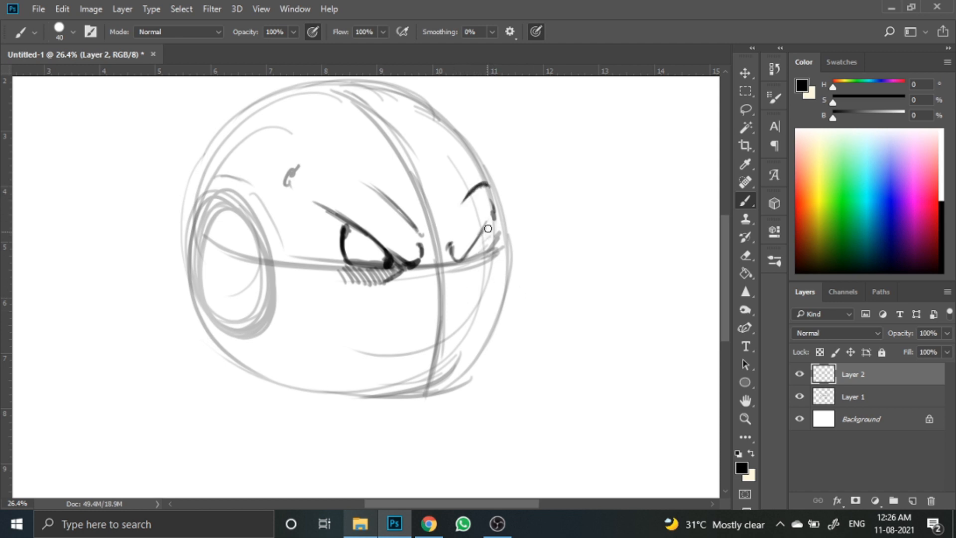
{"action": "left_click_drag", "start_coordinate": [487, 231], "coordinate": [485, 236]}
{"action": "mouse_move", "coordinate": [480, 257]}
{"action": "left_mouse_down"}
{"action": "mouse_move", "coordinate": [457, 258]}
{"action": "mouse_move", "coordinate": [487, 264]}
{"action": "left_mouse_up"}
{"action": "left_click_drag", "start_coordinate": [335, 265], "coordinate": [325, 272]}
{"action": "left_click_drag", "start_coordinate": [494, 222], "coordinate": [488, 192]}
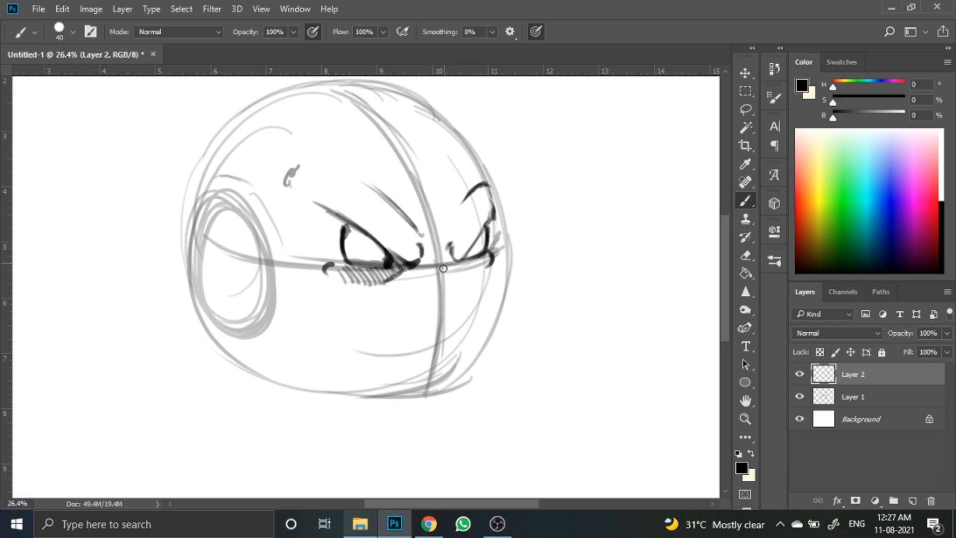
Draw the nose from the eye line downward, with its rounded tip, nostril and wing
{"action": "mouse_move", "coordinate": [445, 263]}
{"action": "left_mouse_down"}
{"action": "mouse_move", "coordinate": [443, 340]}
{"action": "mouse_move", "coordinate": [427, 334]}
{"action": "left_mouse_up"}
{"action": "left_click_drag", "start_coordinate": [423, 318], "coordinate": [417, 339]}
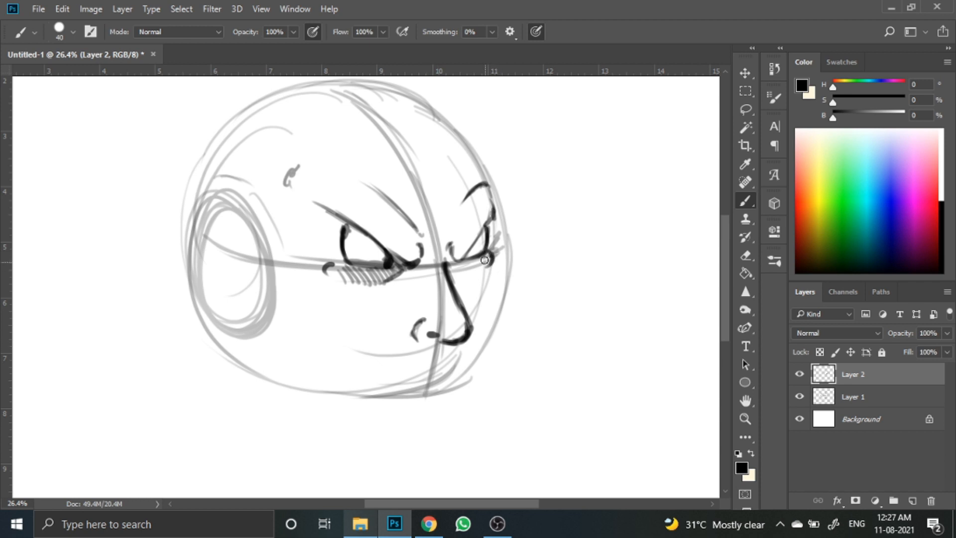
Outline the forehead and skull inside the construction circle and shade around the near eye's outer corner
{"action": "left_click_drag", "start_coordinate": [492, 196], "coordinate": [434, 118]}
{"action": "mouse_move", "coordinate": [475, 163]}
{"action": "left_mouse_down"}
{"action": "mouse_move", "coordinate": [374, 95]}
{"action": "mouse_move", "coordinate": [309, 99]}
{"action": "left_mouse_up"}
{"action": "mouse_move", "coordinate": [367, 95]}
{"action": "left_mouse_down"}
{"action": "mouse_move", "coordinate": [266, 126]}
{"action": "mouse_move", "coordinate": [323, 102]}
{"action": "mouse_move", "coordinate": [276, 116]}
{"action": "mouse_move", "coordinate": [239, 148]}
{"action": "left_mouse_up"}
{"action": "mouse_move", "coordinate": [310, 113]}
{"action": "left_mouse_down"}
{"action": "mouse_move", "coordinate": [215, 199]}
{"action": "mouse_move", "coordinate": [349, 259]}
{"action": "left_mouse_up"}
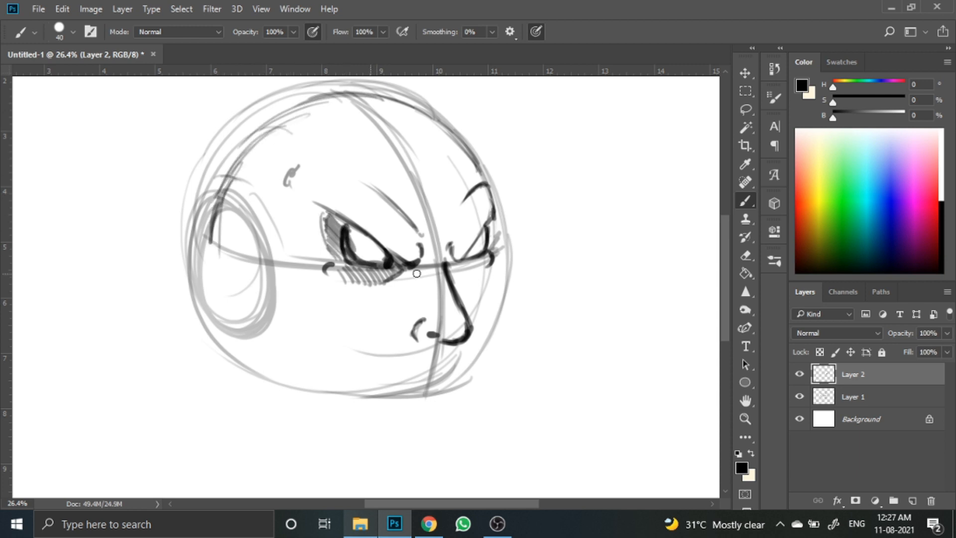
Draw the far cheek, shaded chin, mouth and jawline, and a pointed ear over the side oval
{"action": "left_click_drag", "start_coordinate": [491, 269], "coordinate": [438, 408]}
{"action": "mouse_move", "coordinate": [164, 212]}
{"action": "left_mouse_down"}
{"action": "mouse_move", "coordinate": [229, 319]}
{"action": "mouse_move", "coordinate": [425, 410]}
{"action": "mouse_move", "coordinate": [438, 396]}
{"action": "left_mouse_up"}
Draw the mohawk with its curved hairline, front spike and swept hair down the back of the head
{"action": "scroll", "coordinate": [424, 299], "scroll_direction": "up", "scroll_amount": 1}
{"action": "left_click_drag", "start_coordinate": [406, 198], "coordinate": [429, 196]}
{"action": "scroll", "coordinate": [395, 237], "scroll_direction": "up", "scroll_amount": 2}
{"action": "left_click_drag", "start_coordinate": [431, 283], "coordinate": [488, 142]}
{"action": "left_click_drag", "start_coordinate": [327, 147], "coordinate": [150, 279]}
Draw the neck below the jaw, with short lines beneath the chin and at the nape
{"action": "scroll", "coordinate": [349, 298], "scroll_direction": "down", "scroll_amount": 3}
{"action": "left_click_drag", "start_coordinate": [221, 344], "coordinate": [346, 459]}
{"action": "left_click_drag", "start_coordinate": [406, 378], "coordinate": [454, 402]}
{"action": "left_click_drag", "start_coordinate": [215, 334], "coordinate": [154, 350]}
Fill the top of the mohawk with slanted hatching strokes above the hairline
{"action": "key", "text": "ctrl+0"}
{"action": "left_click_drag", "start_coordinate": [391, 122], "coordinate": [410, 180]}
{"action": "left_click_drag", "start_coordinate": [377, 120], "coordinate": [398, 171]}
{"action": "left_click_drag", "start_coordinate": [352, 125], "coordinate": [381, 162]}
{"action": "left_click_drag", "start_coordinate": [340, 131], "coordinate": [355, 164]}
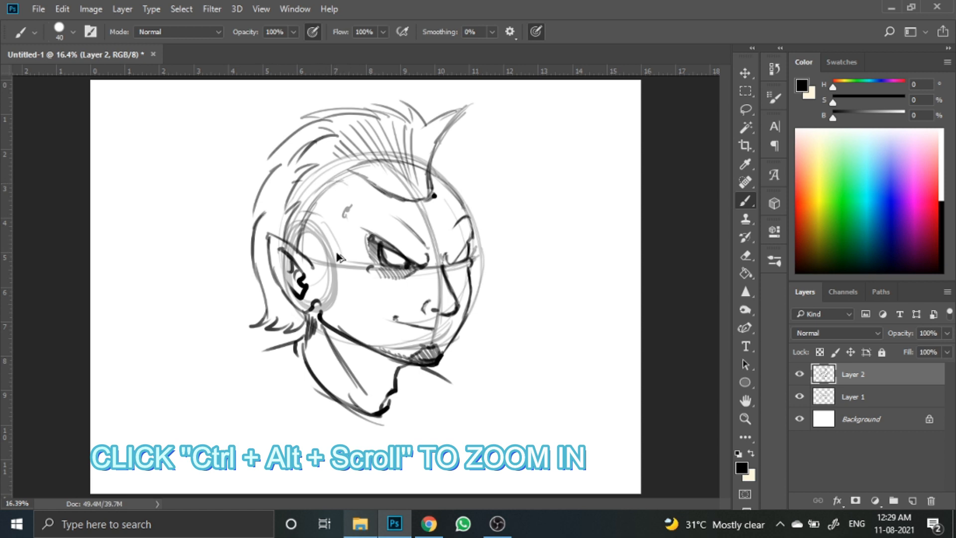
{"action": "scroll", "coordinate": [415, 293], "scroll_direction": "up", "scroll_amount": 3}
{"action": "scroll", "coordinate": [416, 294], "scroll_direction": "down", "scroll_amount": 3}
{"action": "scroll", "coordinate": [416, 294], "scroll_direction": "up", "scroll_amount": 1}
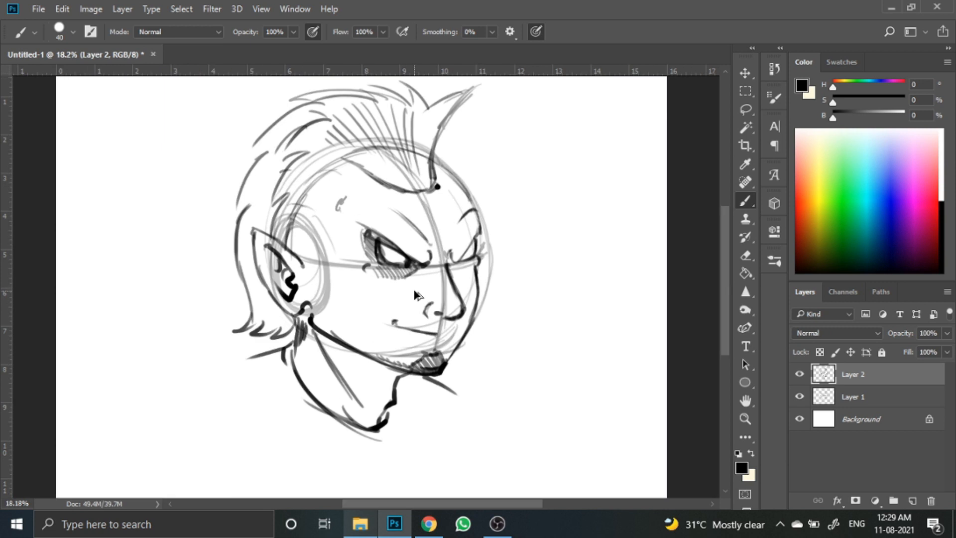
{"action": "left_click", "coordinate": [745, 419]}
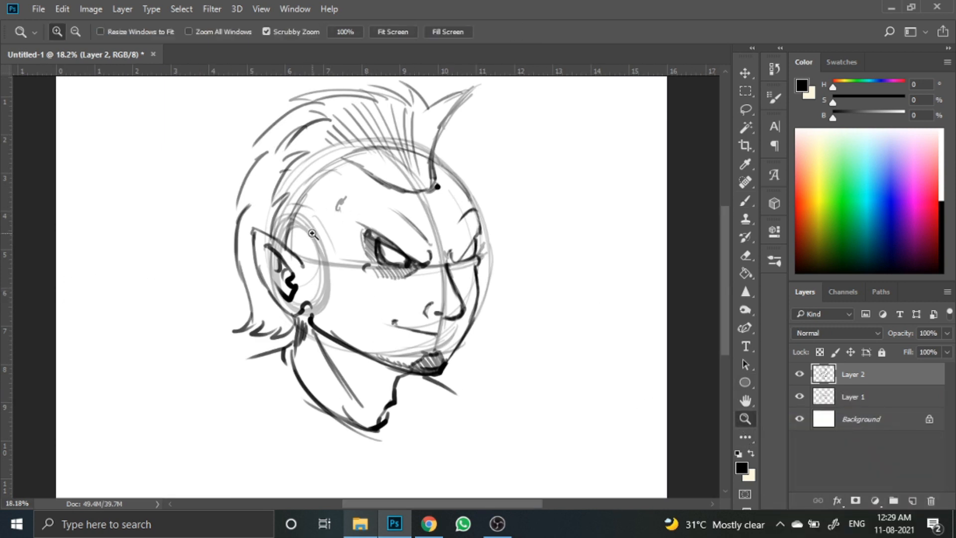
{"action": "left_click_drag", "start_coordinate": [326, 249], "coordinate": [364, 224]}
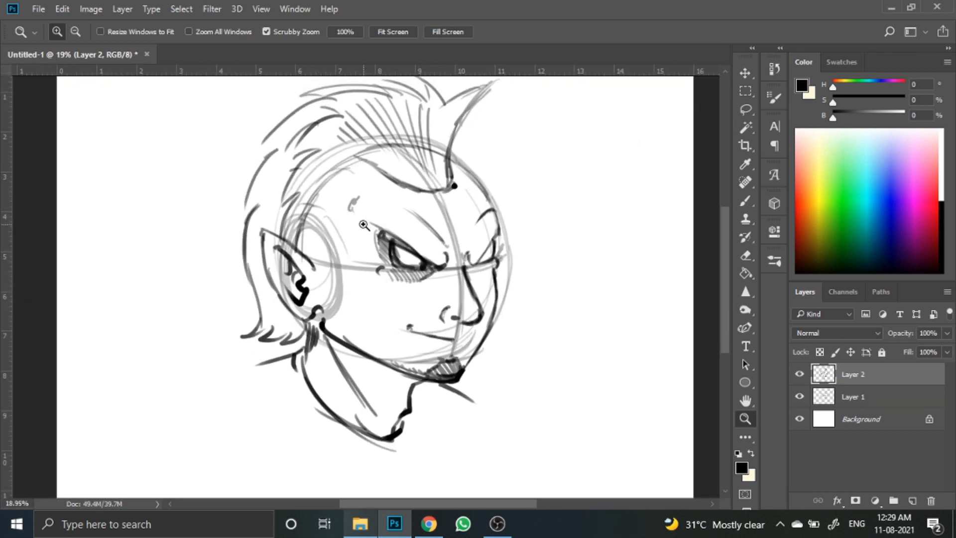
{"action": "scroll", "coordinate": [364, 224], "scroll_direction": "up", "scroll_amount": 2}
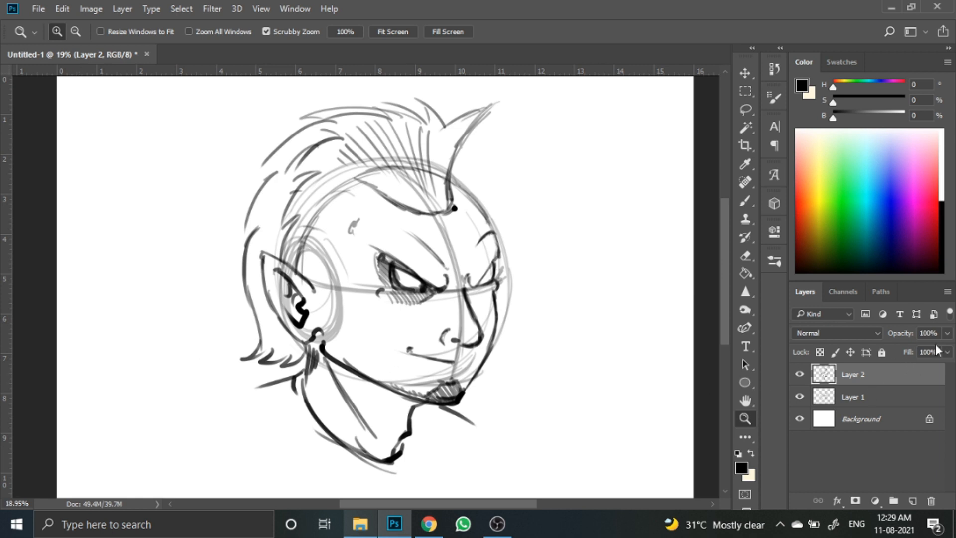
Lower the opacity of Layer 2 to 64% and add a new layer above it
{"action": "left_click", "coordinate": [946, 333]}
{"action": "left_click", "coordinate": [923, 350]}
{"action": "left_click", "coordinate": [917, 497]}
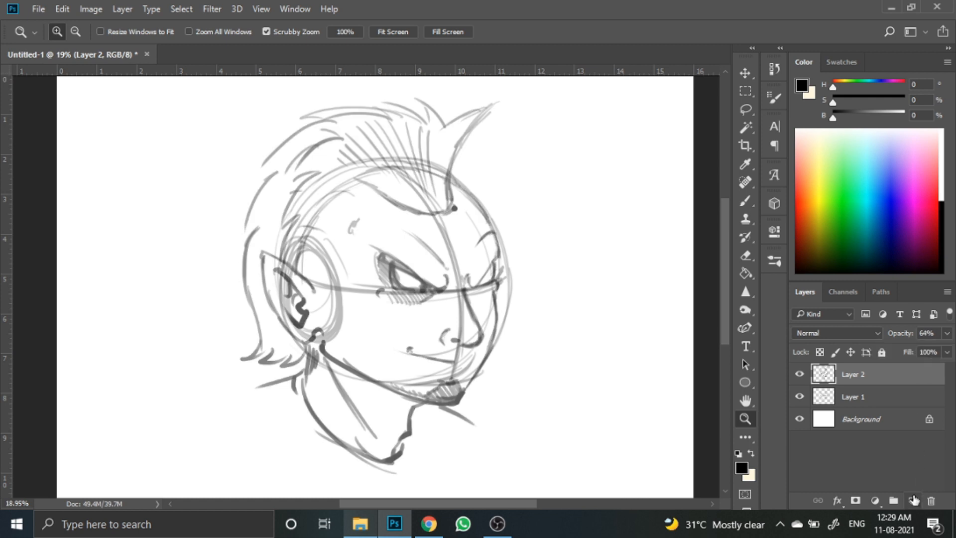
Confirm black (000000) as the foreground colour and set the Brush tool's smoothing to 100%
{"action": "left_click", "coordinate": [742, 469]}
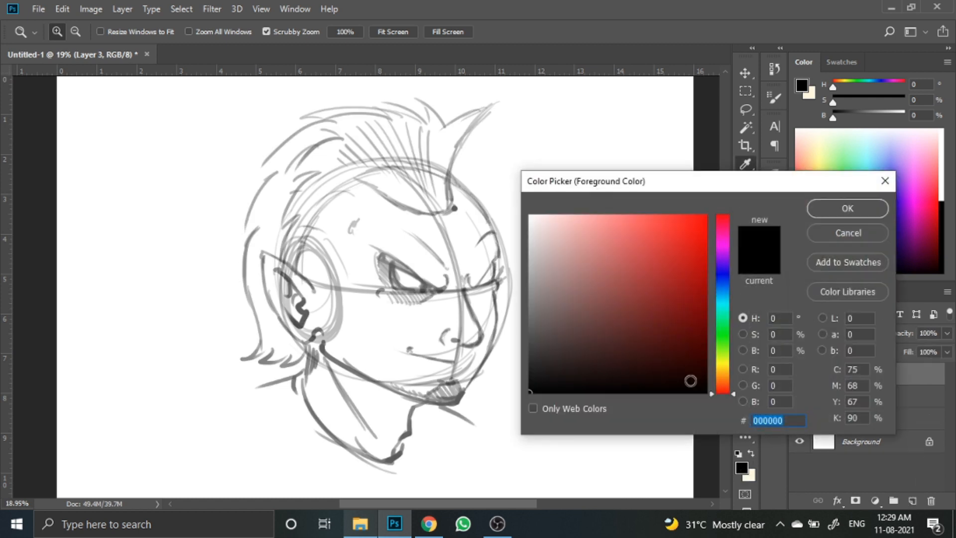
{"action": "left_click", "coordinate": [826, 212]}
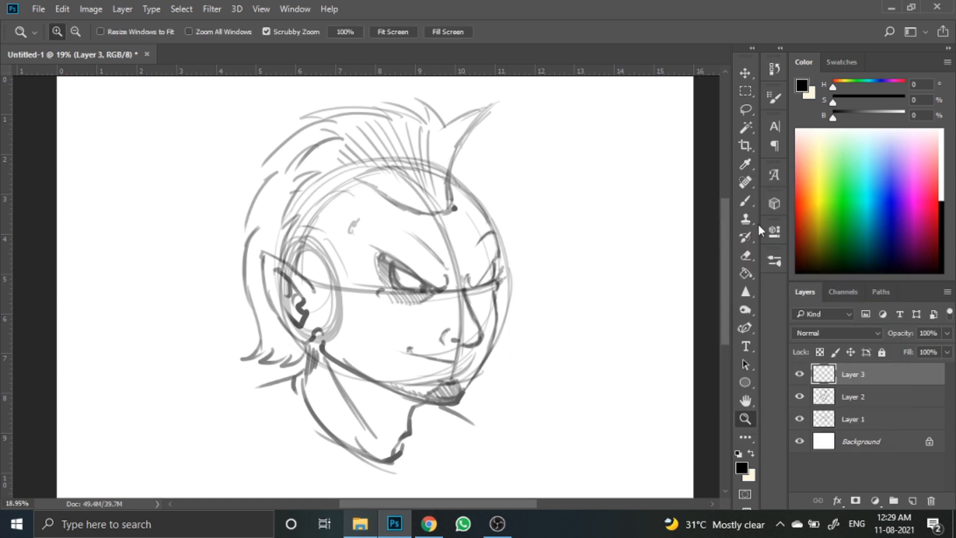
{"action": "left_click", "coordinate": [746, 200]}
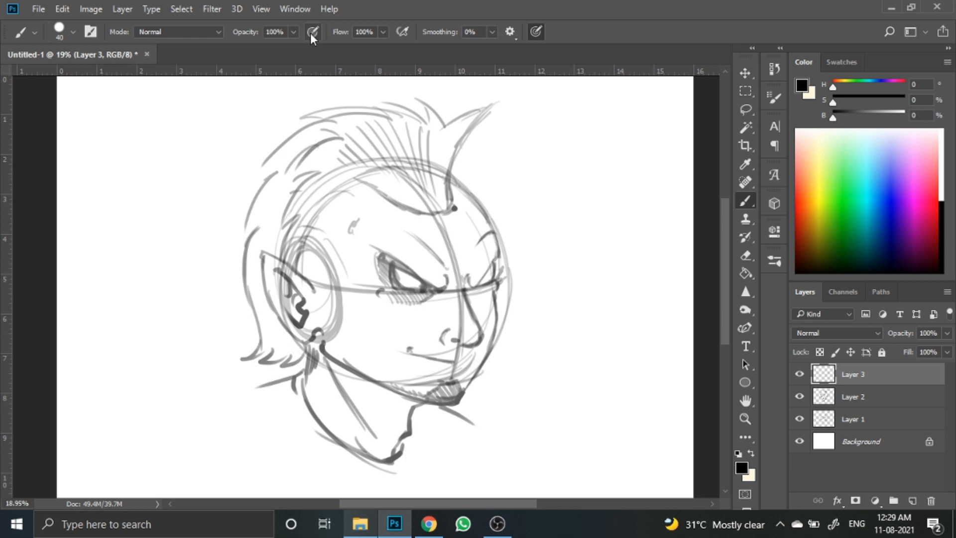
{"action": "left_click_drag", "start_coordinate": [436, 33], "coordinate": [525, 52]}
Ink the head, mohawk, ear, scarred eye, nose and beard in clean black lines on Layer 3 with a 20 px brush
{"action": "scroll", "coordinate": [399, 322], "scroll_direction": "up", "scroll_amount": 5}
{"action": "left_click_drag", "start_coordinate": [576, 316], "coordinate": [529, 389]}
{"action": "scroll", "coordinate": [422, 384], "scroll_direction": "up", "scroll_amount": 2}
{"action": "scroll", "coordinate": [461, 386], "scroll_direction": "down", "scroll_amount": 3}
{"action": "mouse_move", "coordinate": [367, 247]}
{"action": "left_mouse_down"}
{"action": "mouse_move", "coordinate": [272, 177]}
{"action": "mouse_move", "coordinate": [349, 335]}
{"action": "left_mouse_up"}
{"action": "scroll", "coordinate": [398, 279], "scroll_direction": "down", "scroll_amount": 2}
{"action": "left_click_drag", "start_coordinate": [600, 292], "coordinate": [666, 128]}
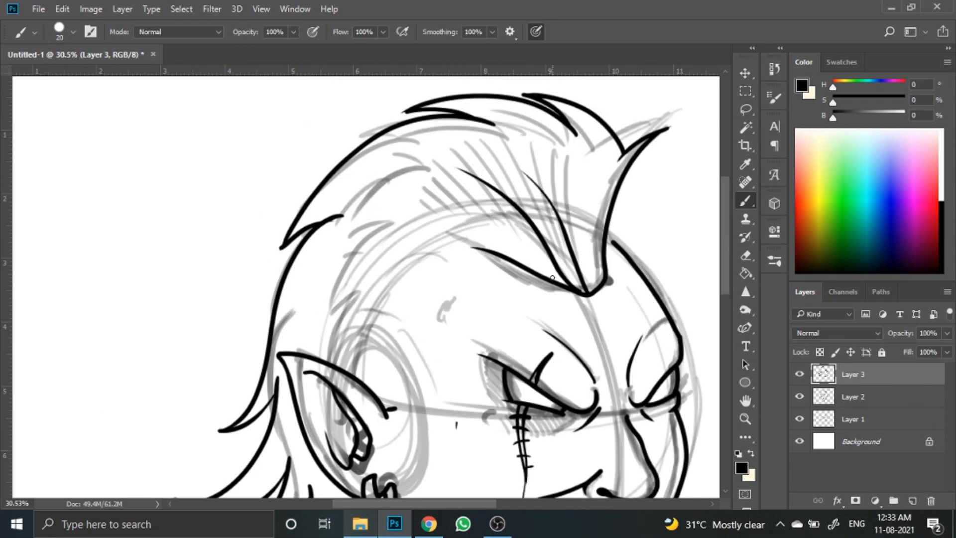
Hide the sketch layers Layer 2 and Layer 1 so that only the line art on Layer 3 shows
{"action": "scroll", "coordinate": [378, 279], "scroll_direction": "down", "scroll_amount": 5}
{"action": "left_click", "coordinate": [800, 396]}
{"action": "left_click", "coordinate": [800, 418]}
{"action": "left_click", "coordinate": [800, 419]}
{"action": "left_click", "coordinate": [799, 397]}
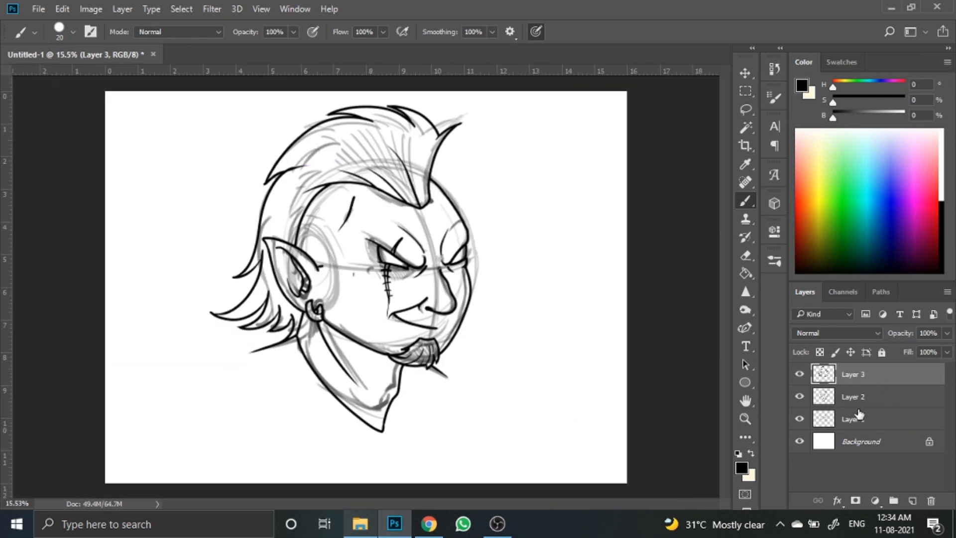
{"action": "left_click", "coordinate": [799, 397]}
{"action": "left_click", "coordinate": [799, 419]}
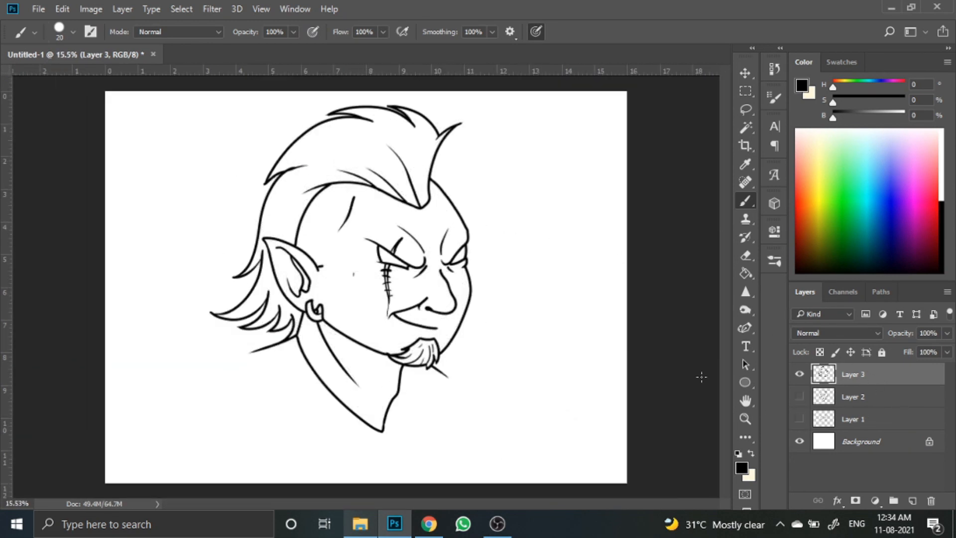
Add thin hair strands inside the mohawk, above the hairline and along the swept-back hair
{"action": "scroll", "coordinate": [397, 242], "scroll_direction": "up", "scroll_amount": 1}
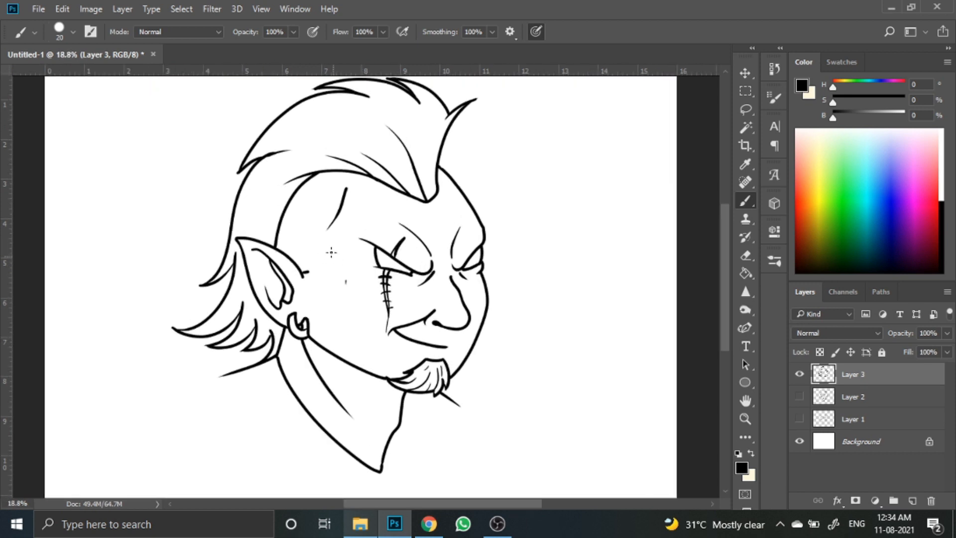
{"action": "left_click_drag", "start_coordinate": [428, 200], "coordinate": [408, 143]}
{"action": "left_click_drag", "start_coordinate": [361, 94], "coordinate": [395, 112]}
{"action": "mouse_move", "coordinate": [269, 156]}
{"action": "left_mouse_down"}
{"action": "mouse_move", "coordinate": [318, 148]}
{"action": "mouse_move", "coordinate": [272, 196]}
{"action": "left_mouse_up"}
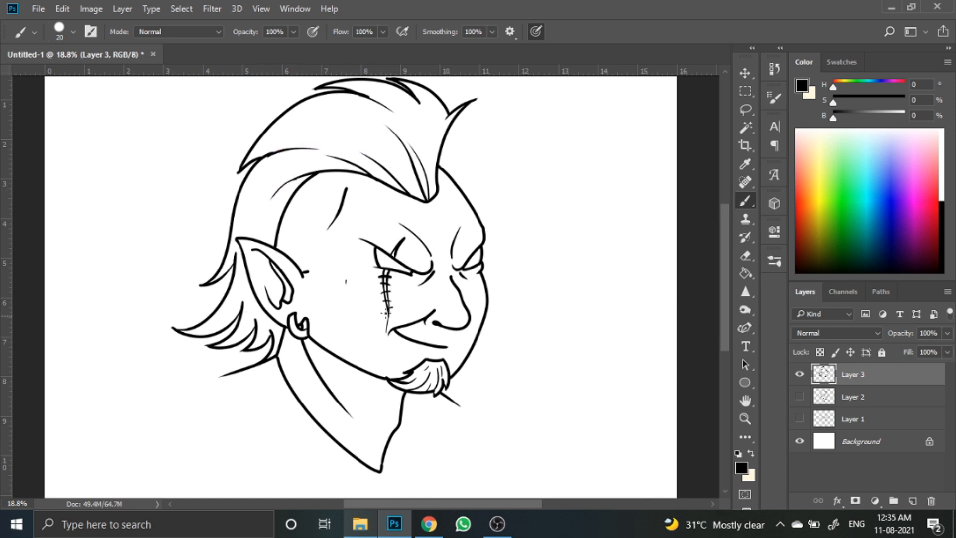
Move the line art on Layer 3 slightly down and to the right on the canvas with the Move tool
{"action": "scroll", "coordinate": [384, 313], "scroll_direction": "down", "scroll_amount": 1}
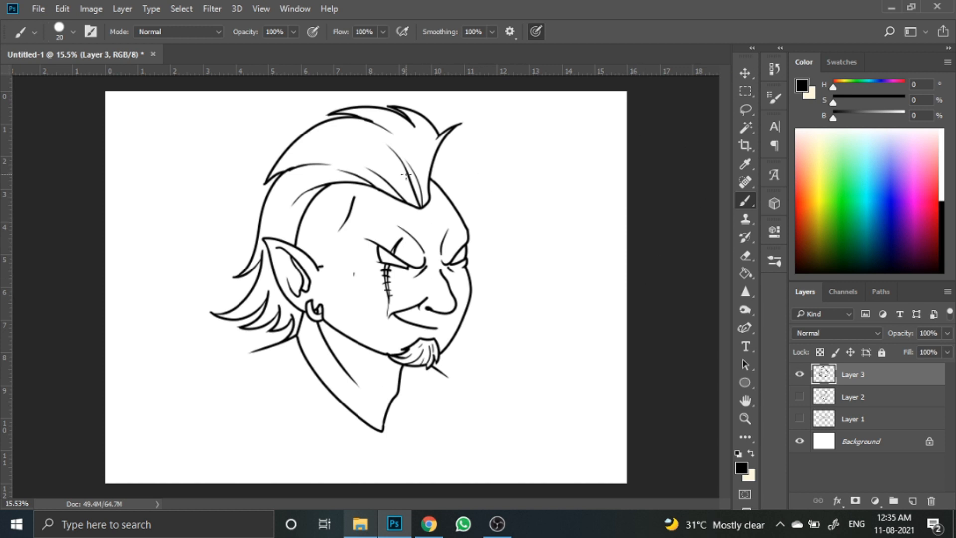
{"action": "left_click", "coordinate": [747, 75]}
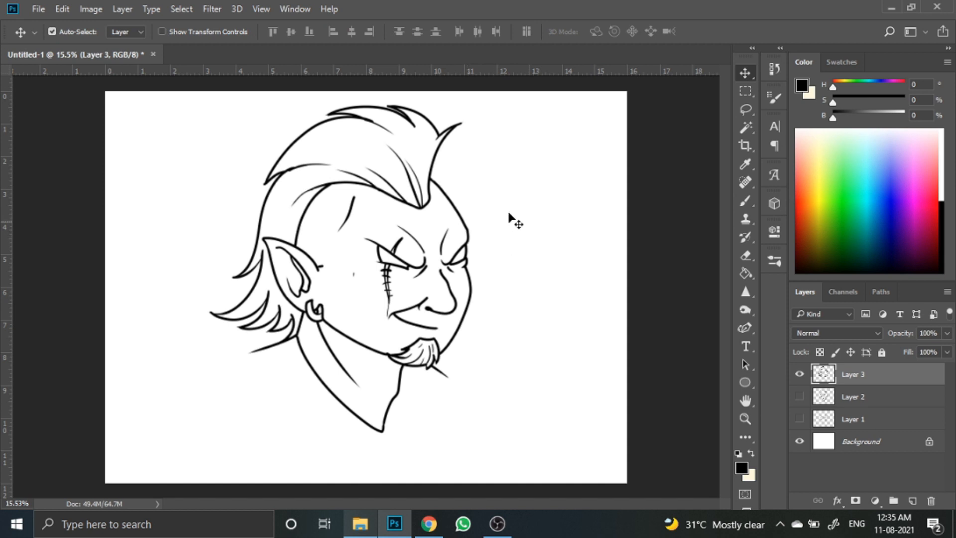
{"action": "mouse_move", "coordinate": [466, 239]}
{"action": "left_mouse_down"}
{"action": "mouse_move", "coordinate": [494, 230]}
{"action": "mouse_move", "coordinate": [468, 251]}
{"action": "mouse_move", "coordinate": [554, 202]}
{"action": "mouse_move", "coordinate": [326, 249]}
{"action": "mouse_move", "coordinate": [619, 239]}
{"action": "mouse_move", "coordinate": [440, 260]}
{"action": "mouse_move", "coordinate": [484, 258]}
{"action": "left_mouse_up"}
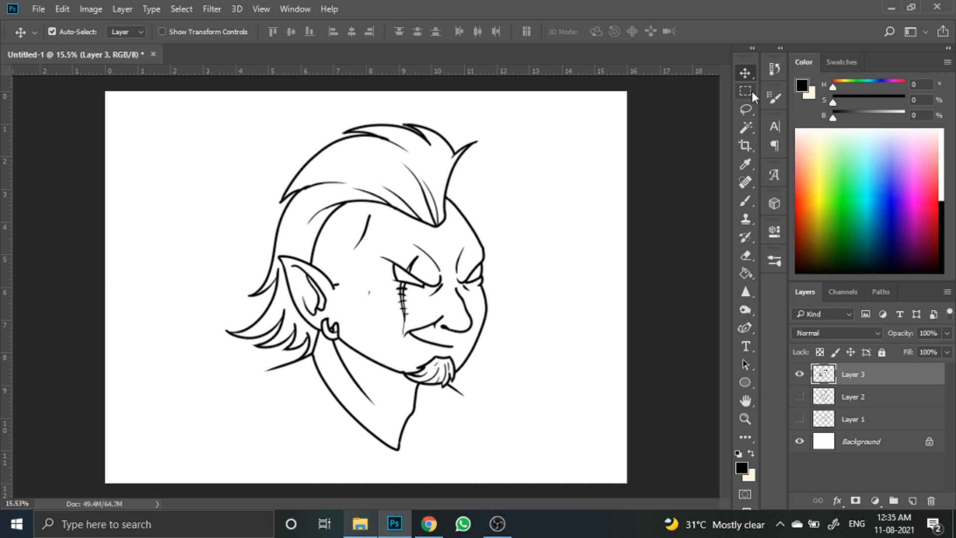
Try shifting a rectangular selection of the face with Free Transform, then cancel the transform and deselect
{"action": "left_click", "coordinate": [752, 95]}
{"action": "left_click_drag", "start_coordinate": [556, 148], "coordinate": [370, 358]}
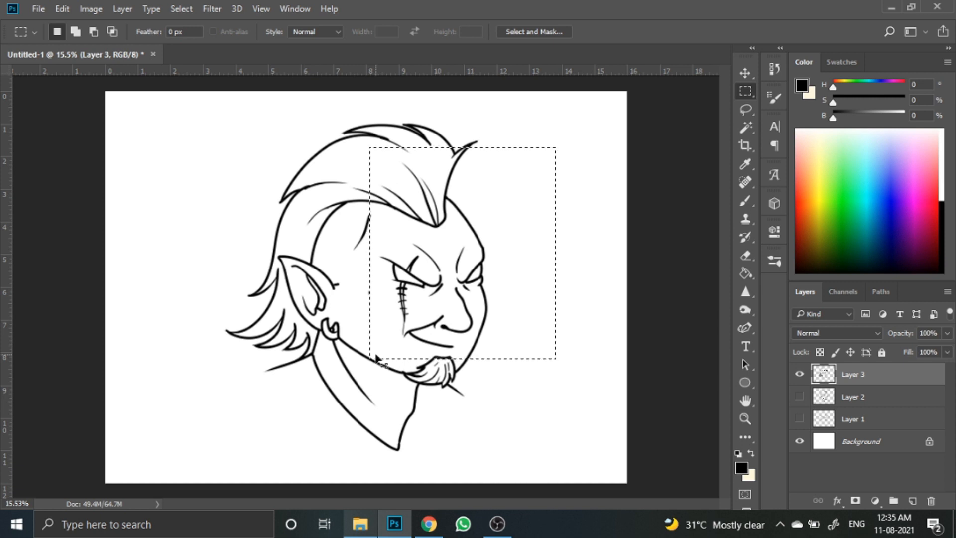
{"action": "key", "text": "ctrl+t"}
{"action": "mouse_move", "coordinate": [451, 294]}
{"action": "left_mouse_down"}
{"action": "mouse_move", "coordinate": [529, 285]}
{"action": "mouse_move", "coordinate": [433, 318]}
{"action": "mouse_move", "coordinate": [465, 323]}
{"action": "mouse_move", "coordinate": [200, 354]}
{"action": "mouse_move", "coordinate": [498, 282]}
{"action": "mouse_move", "coordinate": [568, 291]}
{"action": "mouse_move", "coordinate": [442, 296]}
{"action": "left_mouse_up"}
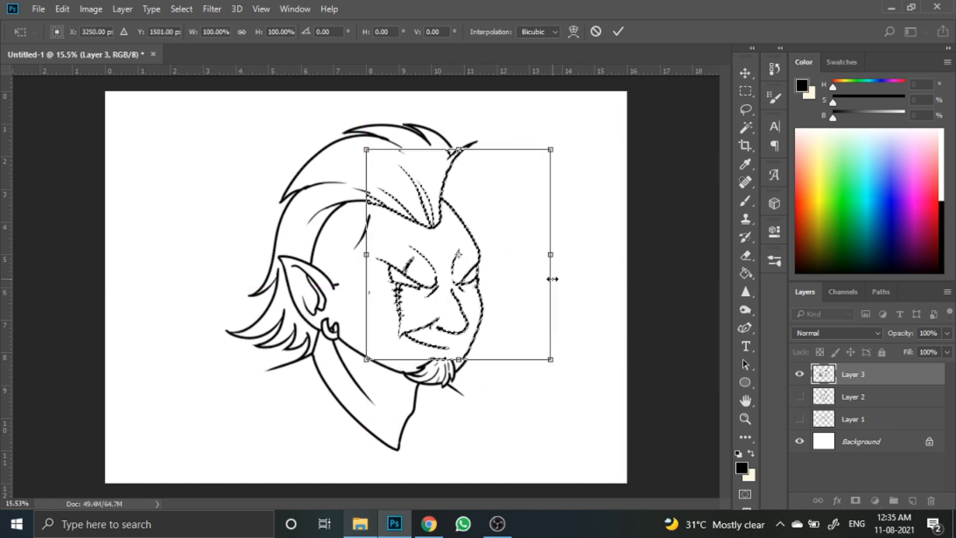
{"action": "left_click", "coordinate": [599, 35]}
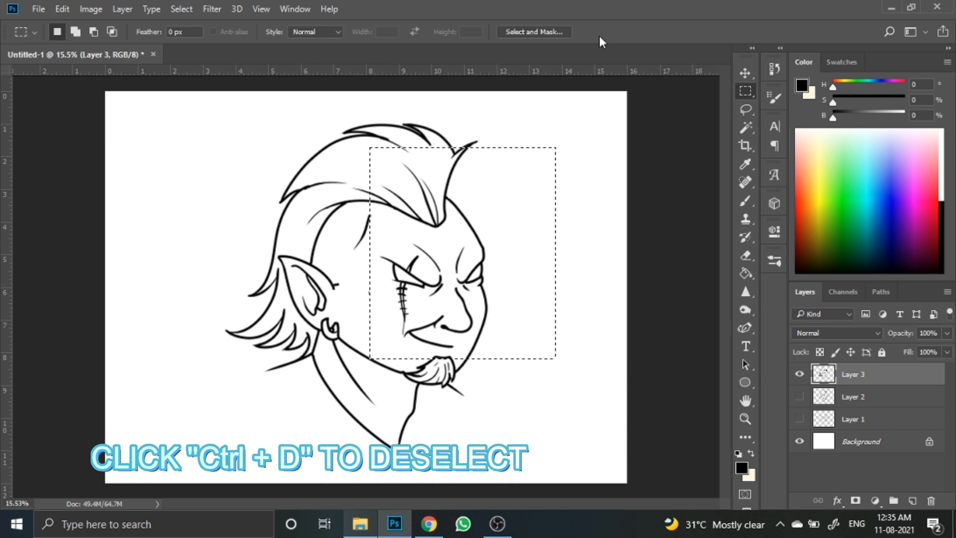
{"action": "key", "text": "ctrl+d"}
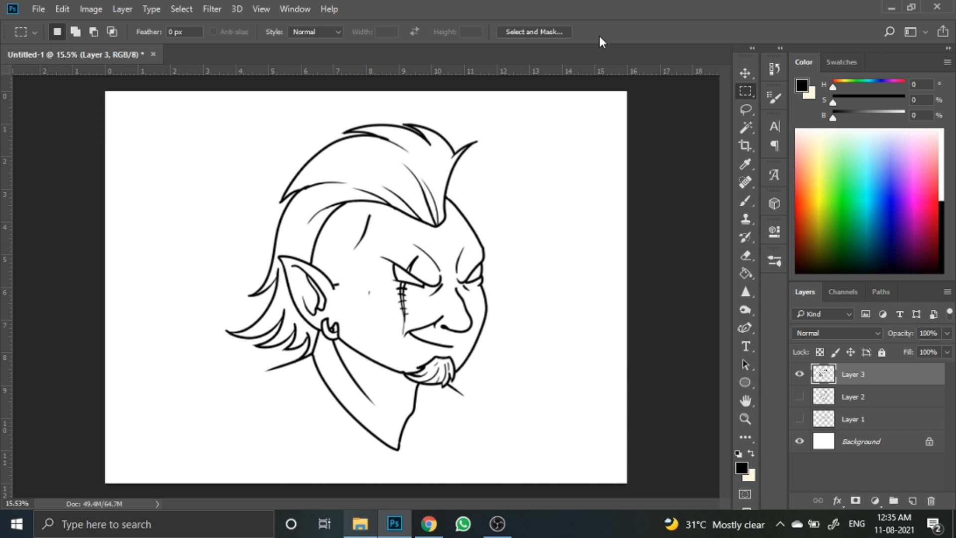
Try moving a lassoed strip around the hair spike, brow and far eye with Free Transform, then cancel it
{"action": "left_click", "coordinate": [754, 107]}
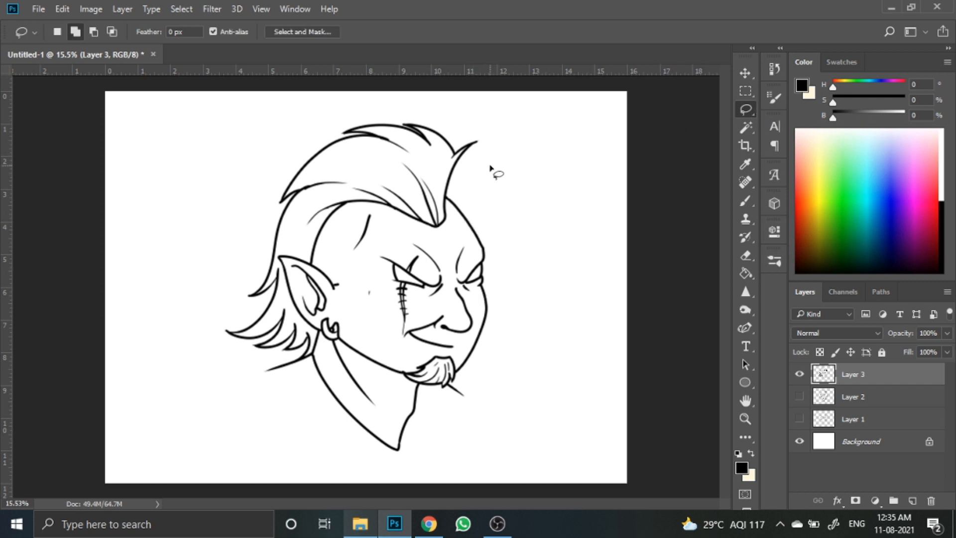
{"action": "mouse_move", "coordinate": [487, 141]}
{"action": "left_mouse_down"}
{"action": "mouse_move", "coordinate": [464, 166]}
{"action": "mouse_move", "coordinate": [466, 202]}
{"action": "mouse_move", "coordinate": [500, 272]}
{"action": "mouse_move", "coordinate": [488, 310]}
{"action": "mouse_move", "coordinate": [455, 282]}
{"action": "mouse_move", "coordinate": [438, 213]}
{"action": "left_mouse_up"}
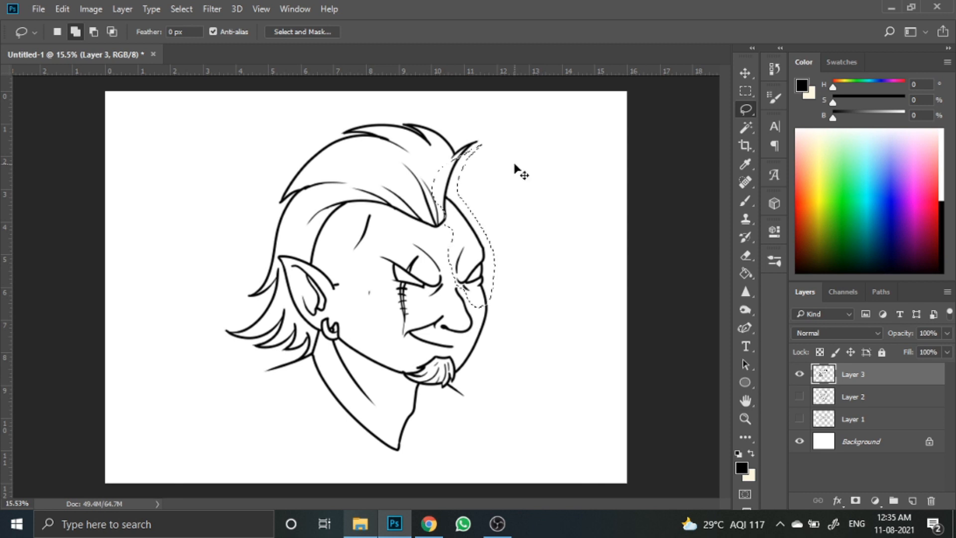
{"action": "key", "text": "ctrl+t"}
{"action": "left_click_drag", "start_coordinate": [486, 253], "coordinate": [572, 252]}
{"action": "left_click", "coordinate": [596, 34]}
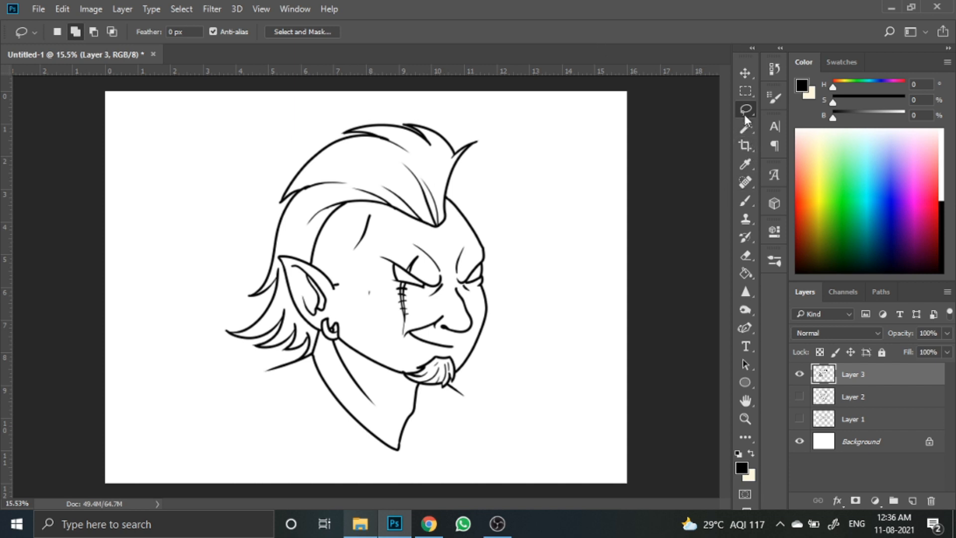
Try cropping the canvas slightly on its right side, cancel the crop, and switch to the Eraser tool
{"action": "left_click", "coordinate": [747, 145]}
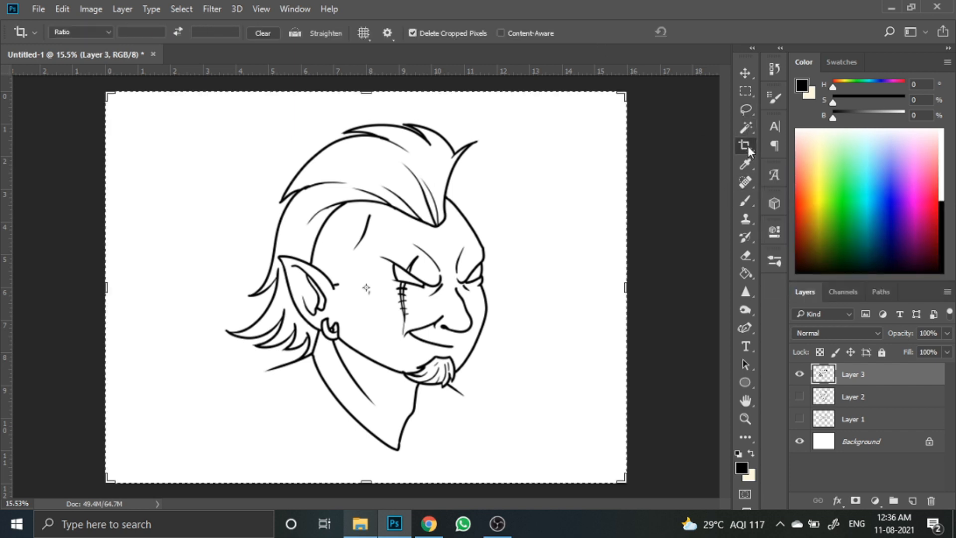
{"action": "mouse_move", "coordinate": [619, 287]}
{"action": "left_mouse_down"}
{"action": "mouse_move", "coordinate": [453, 295]}
{"action": "mouse_move", "coordinate": [708, 310]}
{"action": "mouse_move", "coordinate": [410, 294]}
{"action": "mouse_move", "coordinate": [560, 291]}
{"action": "mouse_move", "coordinate": [614, 274]}
{"action": "left_mouse_up"}
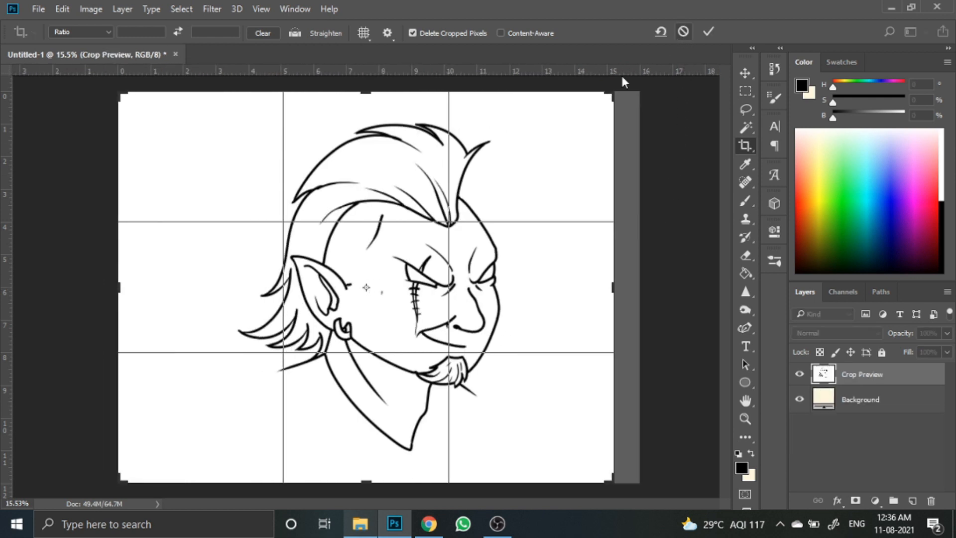
{"action": "left_click", "coordinate": [684, 32]}
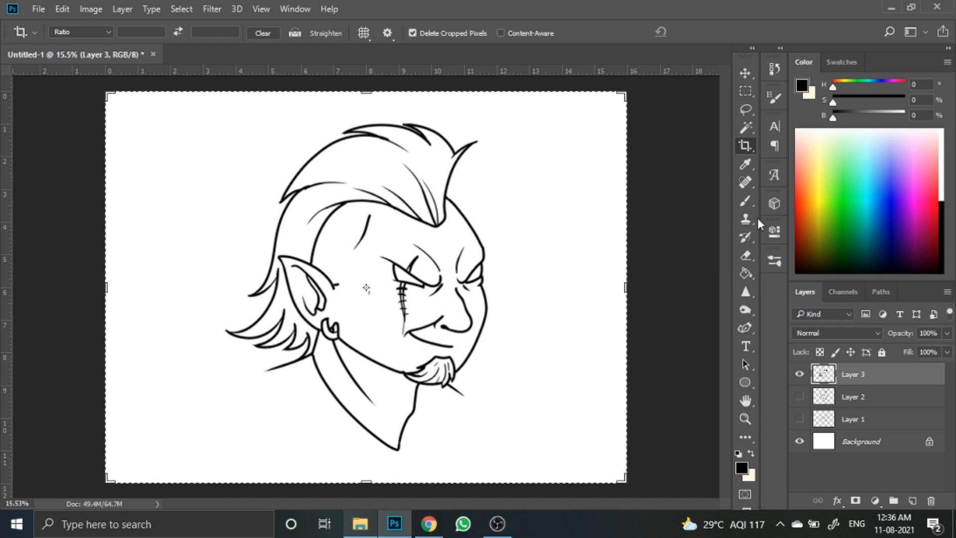
{"action": "left_click", "coordinate": [751, 256]}
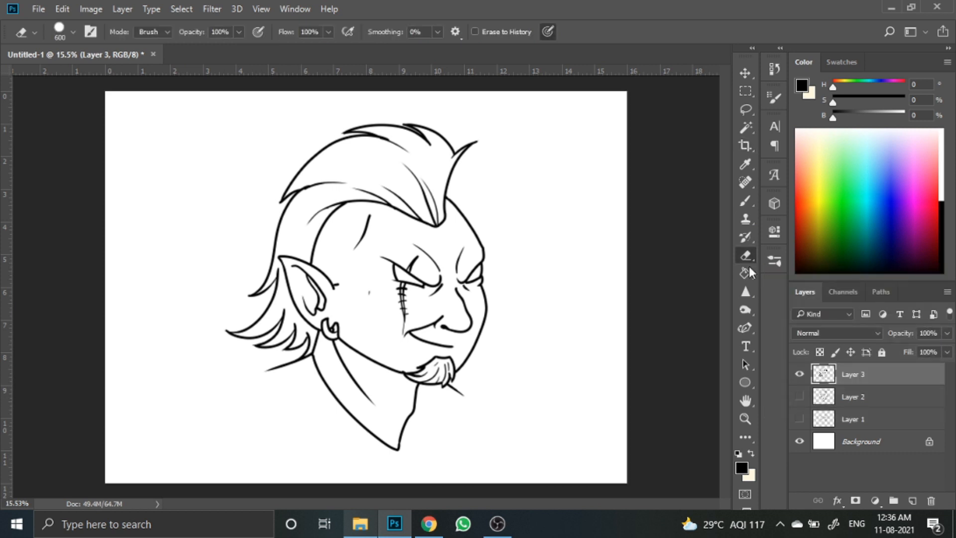
Hide Layer 3 and draw a rectangle shape about 2163 × 1460 px in the canvas's upper-left area
{"action": "left_click", "coordinate": [746, 383]}
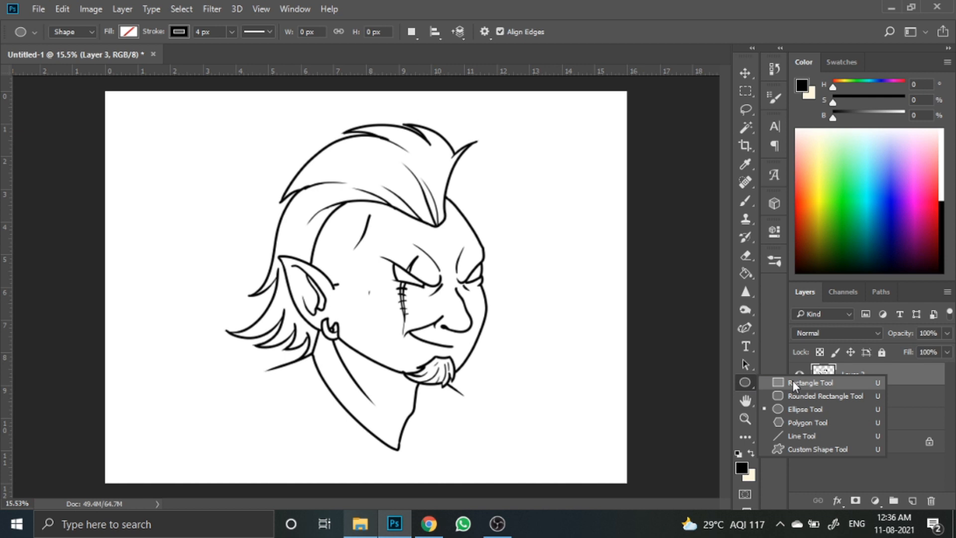
{"action": "left_click", "coordinate": [810, 383]}
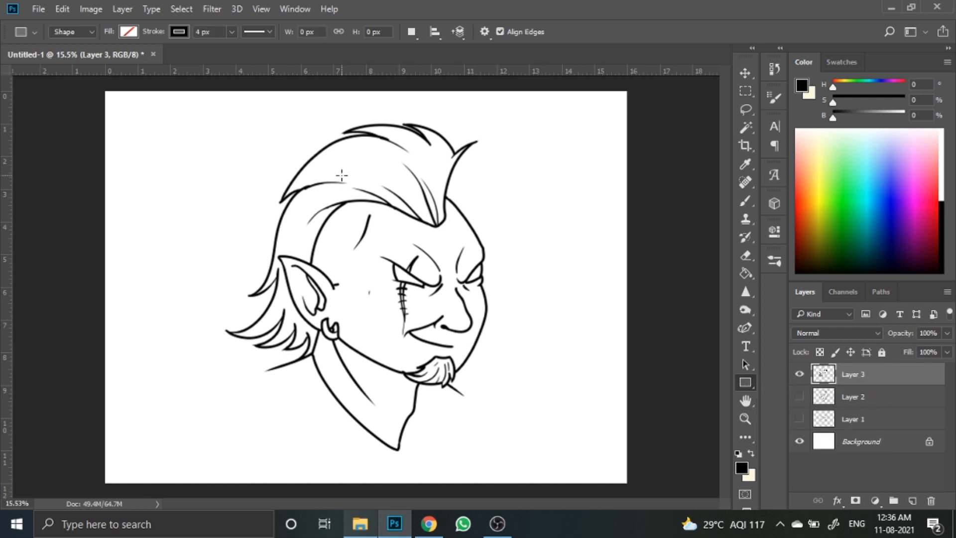
{"action": "left_click", "coordinate": [799, 374]}
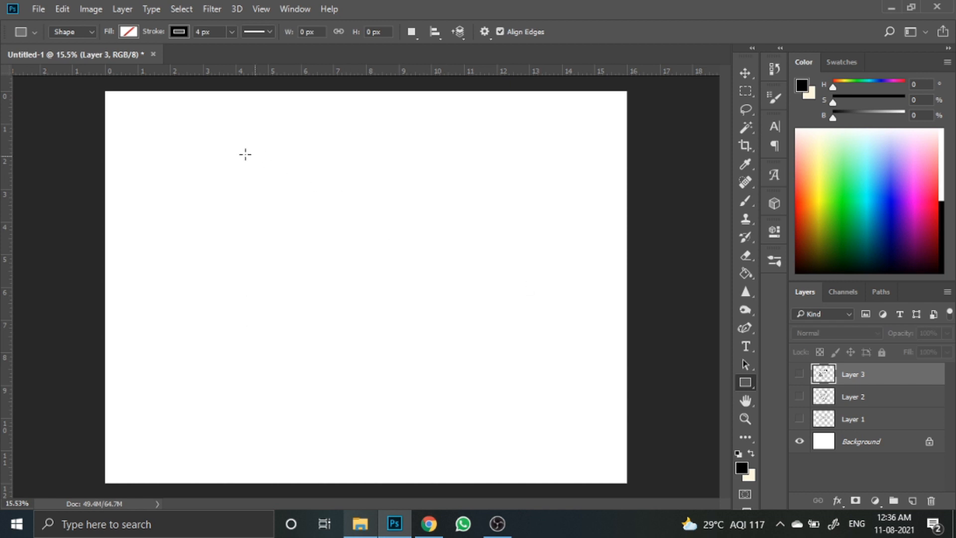
{"action": "mouse_move", "coordinate": [144, 133]}
{"action": "left_mouse_down"}
{"action": "mouse_move", "coordinate": [315, 258]}
{"action": "mouse_move", "coordinate": [380, 290]}
{"action": "left_mouse_up"}
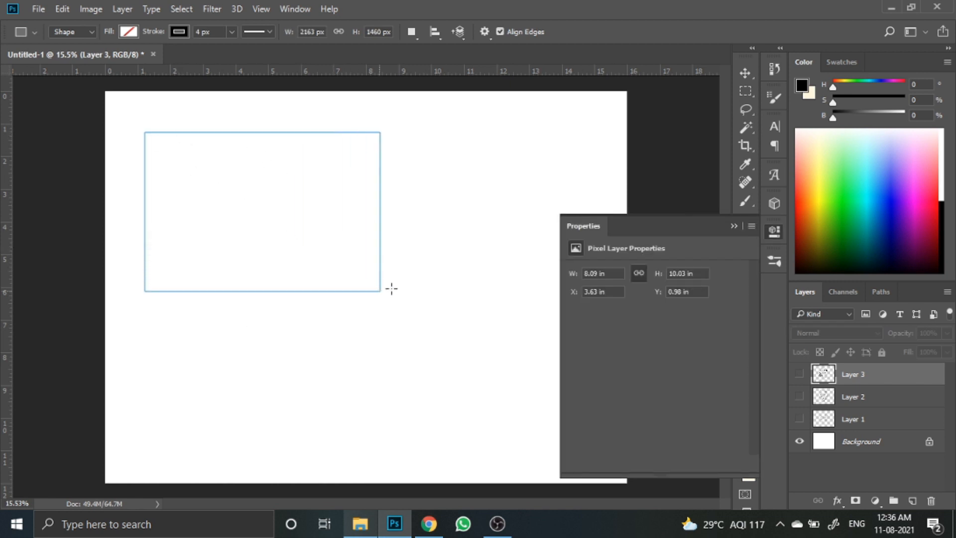
{"action": "left_click", "coordinate": [735, 225]}
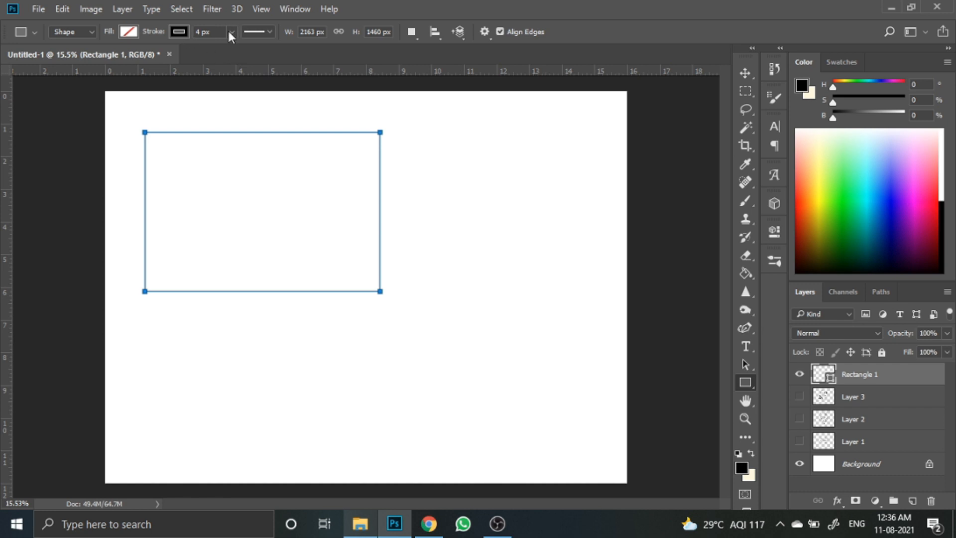
Set the rectangle's stroke width to 50 px
{"action": "left_click", "coordinate": [199, 32]}
{"action": "key", "text": "BackSpace"}
{"action": "type", "text": "50"}
{"action": "key", "text": "Return"}
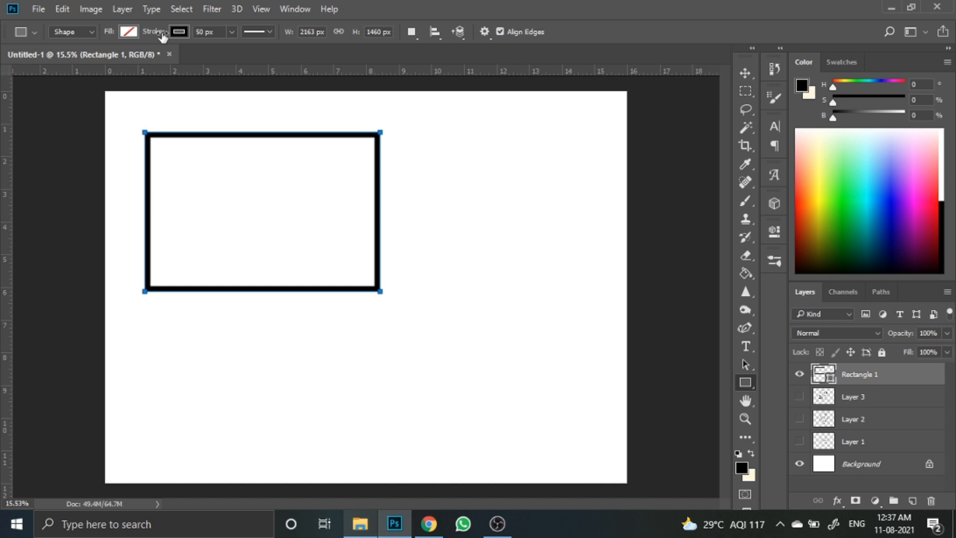
Try several swatch colours on the rectangle's stroke, including light green, and finish with blue
{"action": "left_click", "coordinate": [177, 32]}
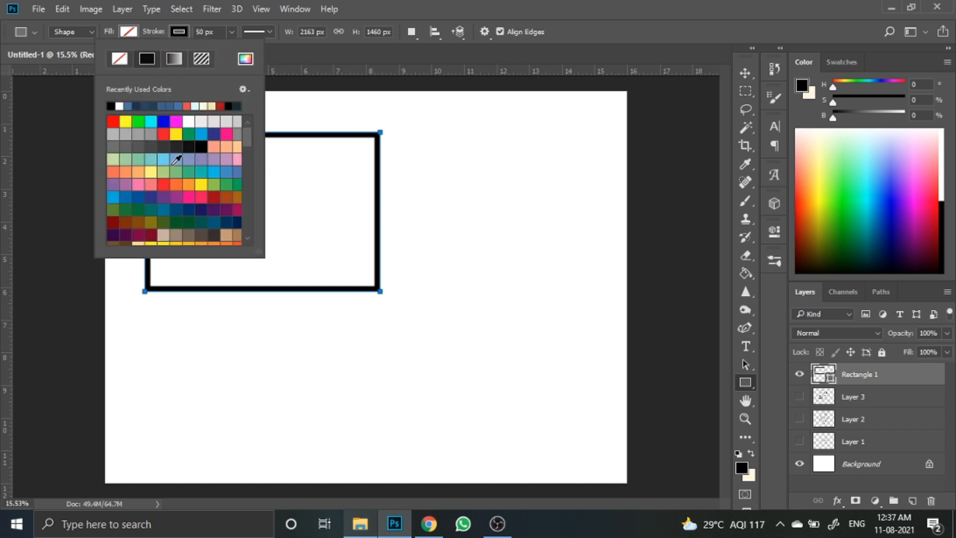
{"action": "left_click", "coordinate": [219, 176]}
{"action": "left_click", "coordinate": [201, 184]}
{"action": "left_click", "coordinate": [228, 134]}
{"action": "left_click", "coordinate": [201, 132]}
{"action": "left_click", "coordinate": [151, 146]}
{"action": "left_click", "coordinate": [163, 172]}
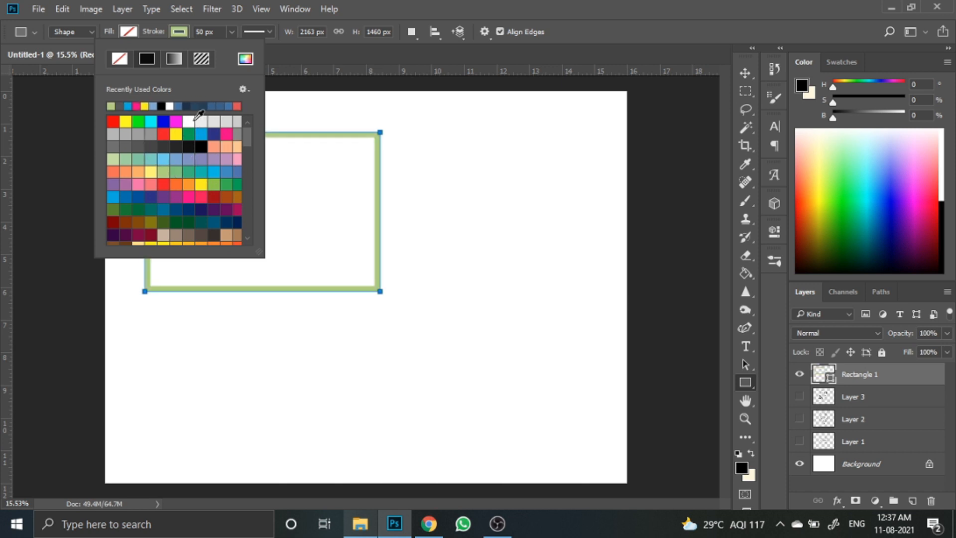
{"action": "left_click", "coordinate": [161, 122]}
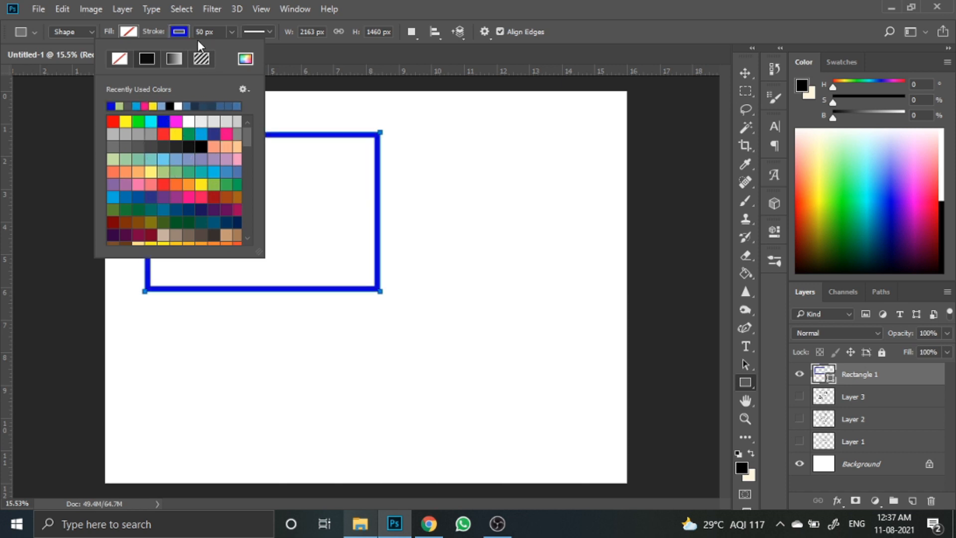
Remove the rectangle's stroke, fill the shape with bright green, and select its layer
{"action": "left_click", "coordinate": [119, 62]}
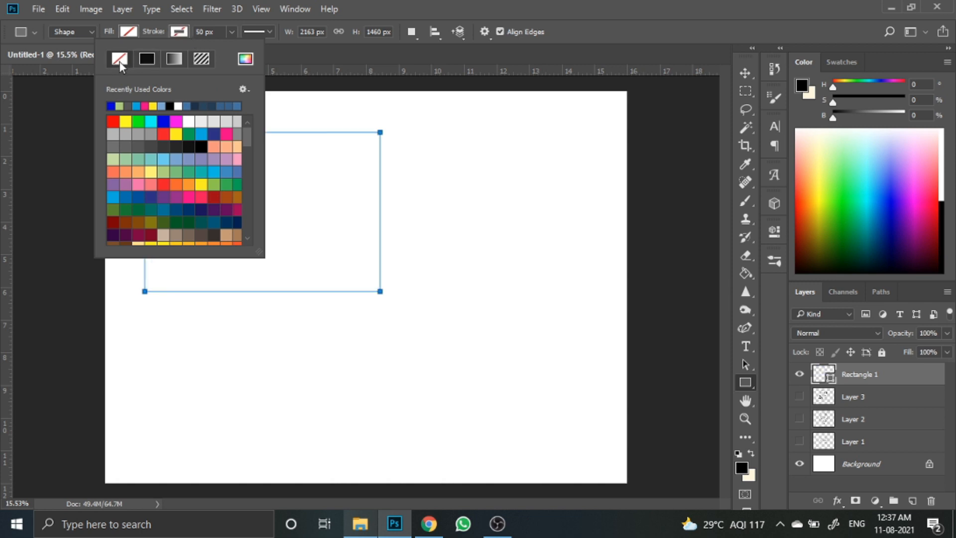
{"action": "left_click", "coordinate": [127, 36]}
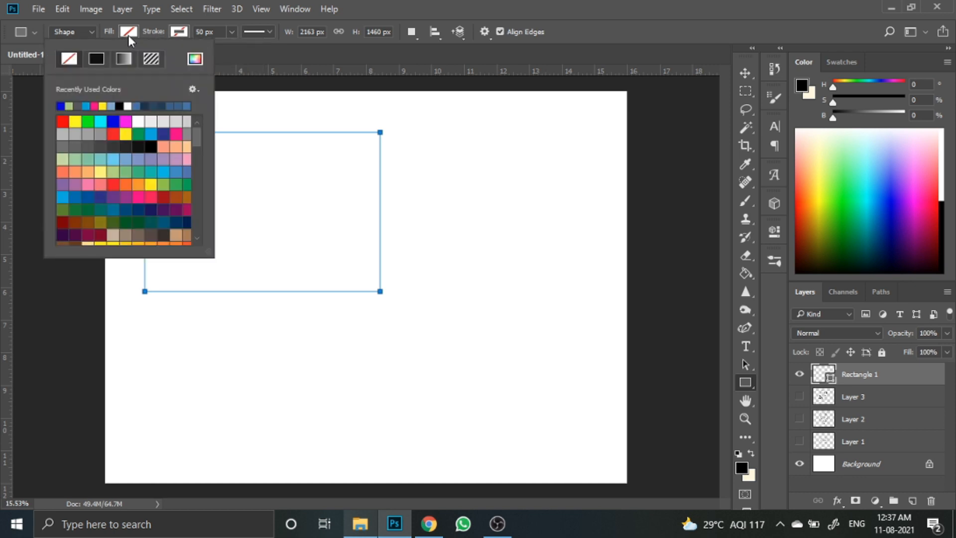
{"action": "left_click", "coordinate": [88, 121]}
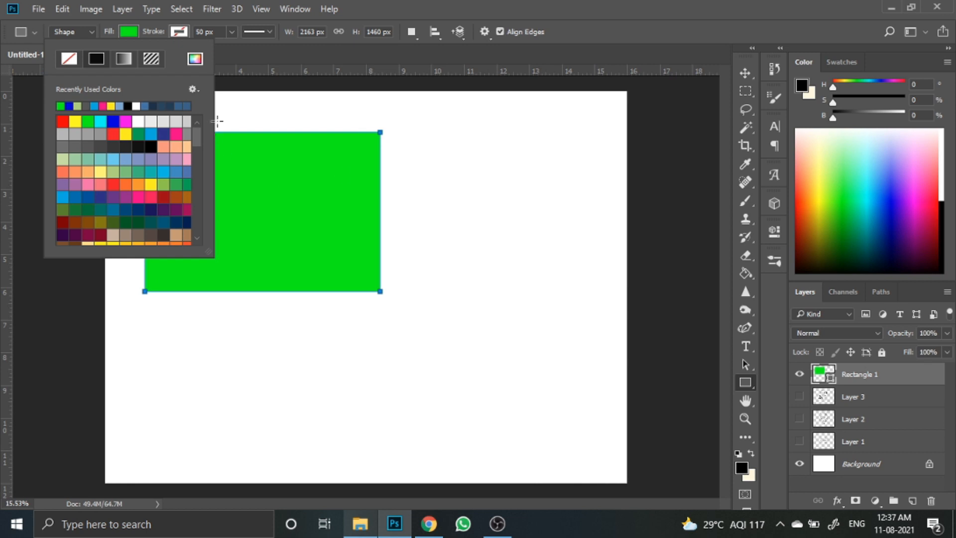
{"action": "left_click", "coordinate": [860, 379]}
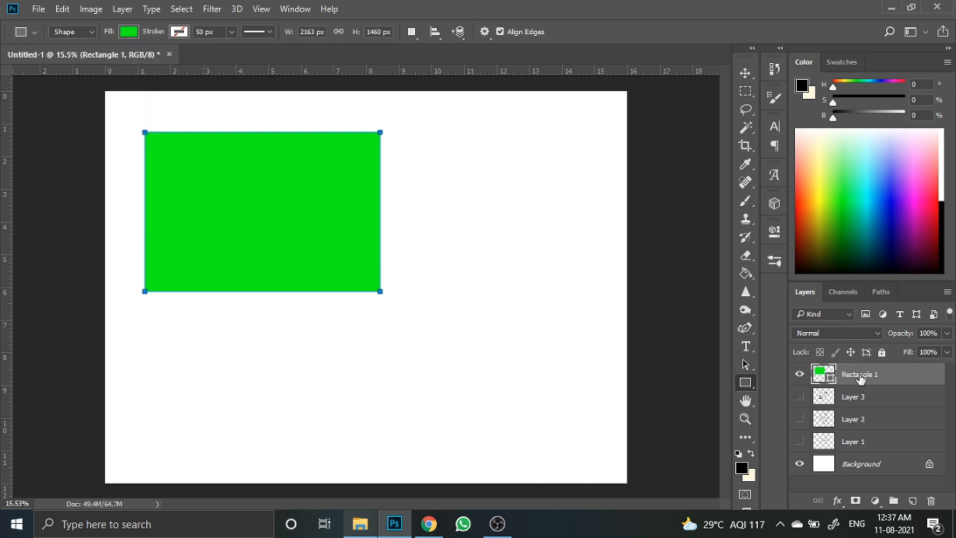
Draw an ellipse shape about 1391 × 1409 px beside the green rectangle, then dismiss its live shape properties
{"action": "right_click", "coordinate": [746, 380]}
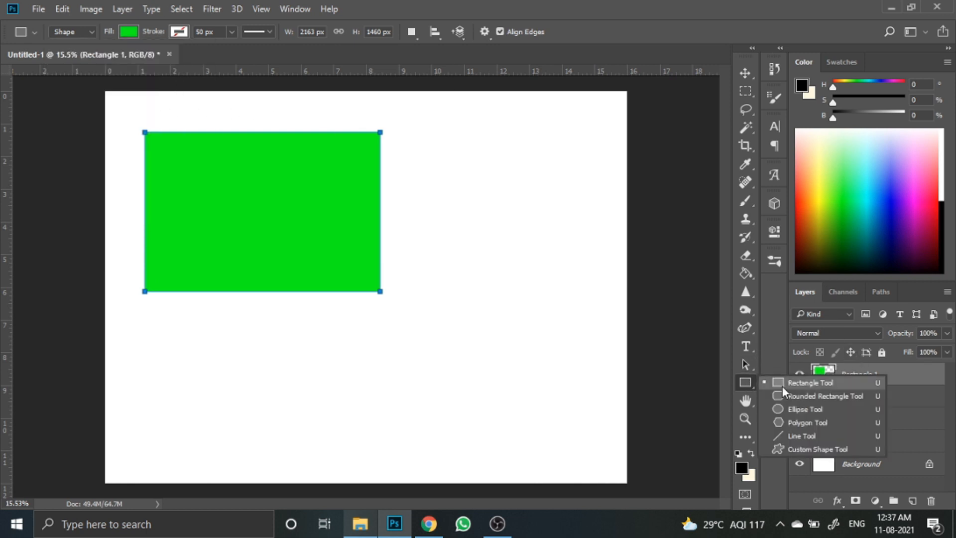
{"action": "left_click", "coordinate": [797, 409]}
{"action": "left_click_drag", "start_coordinate": [427, 156], "coordinate": [577, 310]}
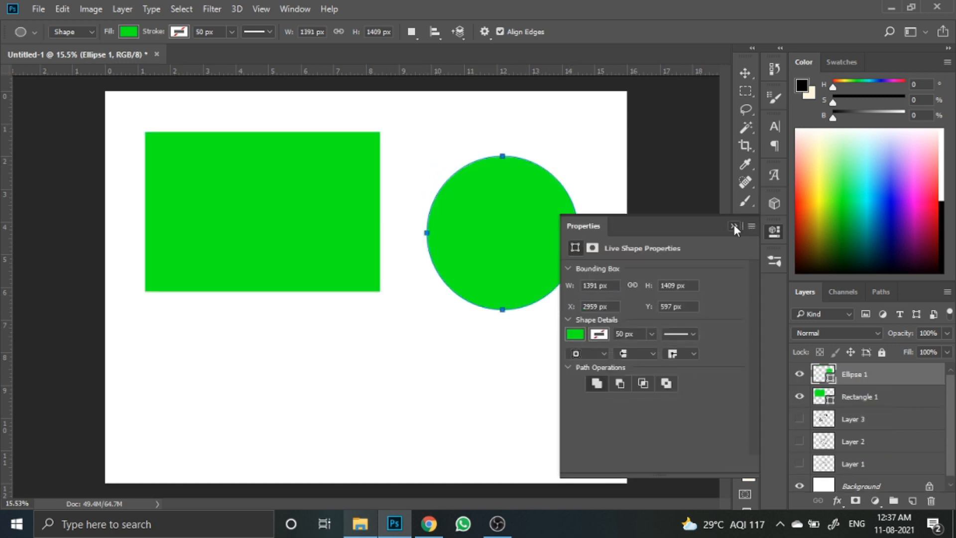
{"action": "left_click", "coordinate": [733, 225]}
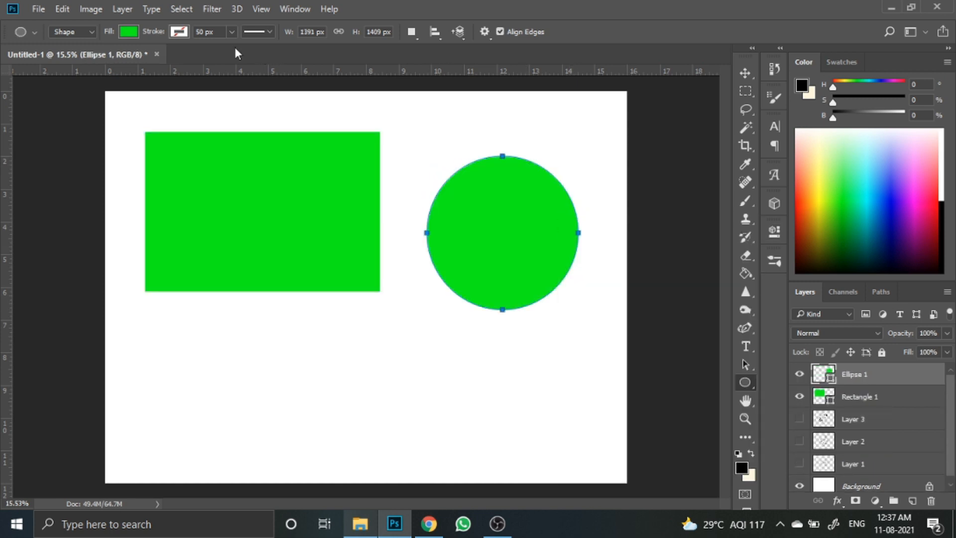
Remove the ellipse's fill and give it a solid blue stroke
{"action": "left_click", "coordinate": [128, 30]}
{"action": "left_click", "coordinate": [68, 58]}
{"action": "left_click", "coordinate": [179, 31]}
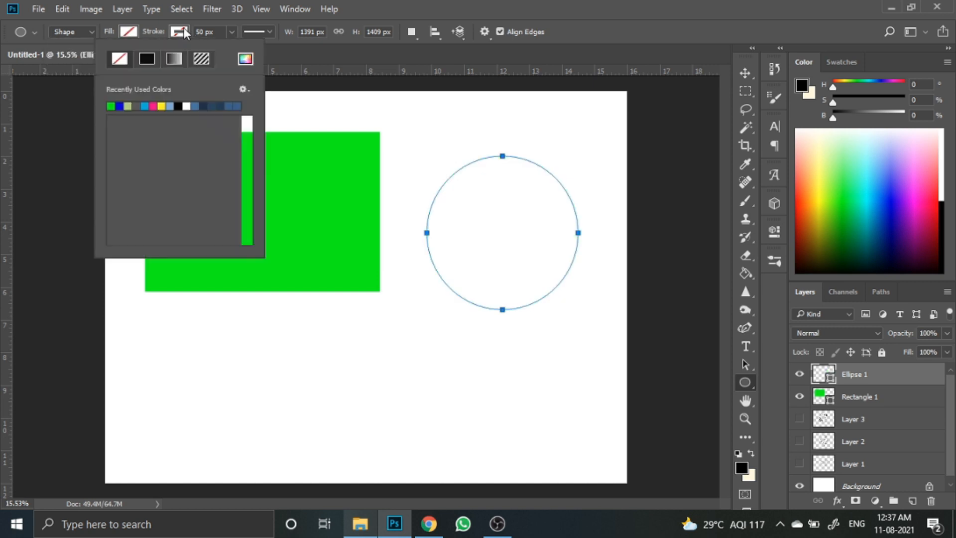
{"action": "left_click", "coordinate": [147, 58]}
{"action": "left_click", "coordinate": [649, 226]}
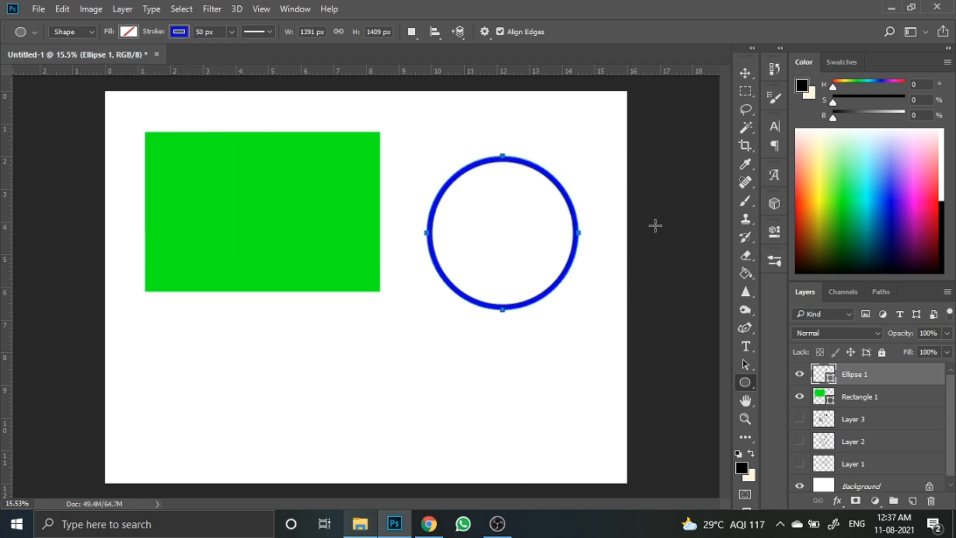
{"action": "left_click", "coordinate": [649, 226]}
{"action": "key", "text": "Escape"}
Draw an 11-pointed star about 897 × 901 px with the Polygon tool and move it below the green rectangle
{"action": "left_click_drag", "start_coordinate": [746, 382], "coordinate": [779, 421]}
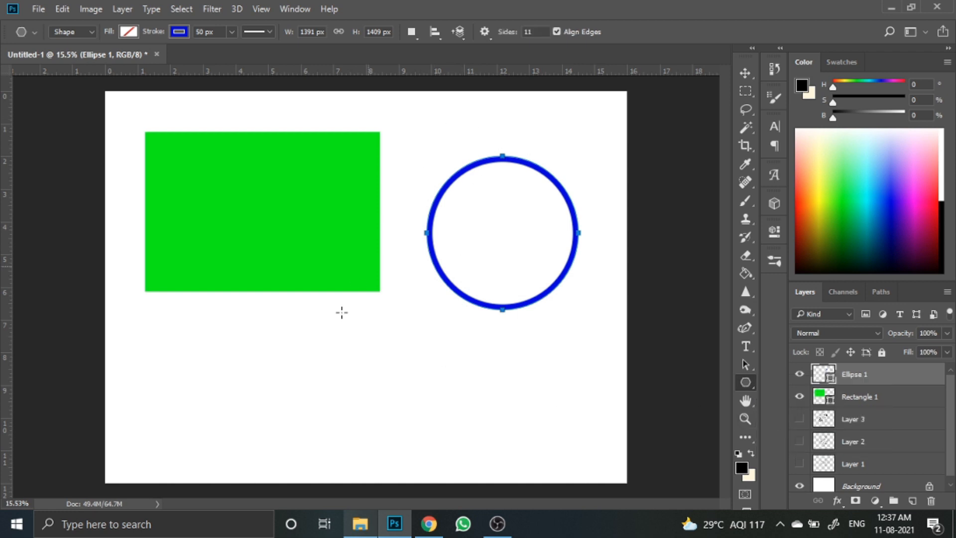
{"action": "left_click_drag", "start_coordinate": [279, 318], "coordinate": [328, 316]}
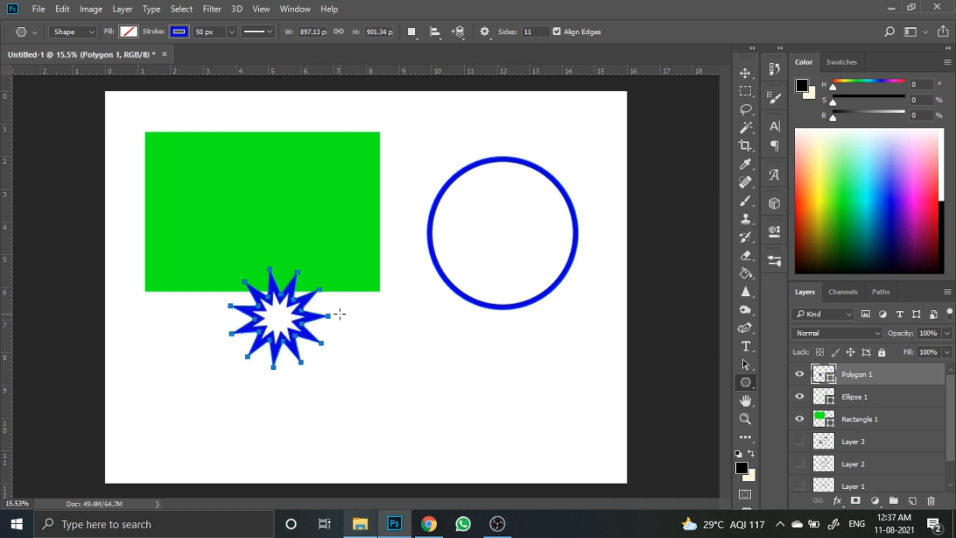
{"action": "key", "text": "ctrl+t"}
{"action": "left_click_drag", "start_coordinate": [294, 322], "coordinate": [222, 382]}
{"action": "left_click", "coordinate": [531, 31]}
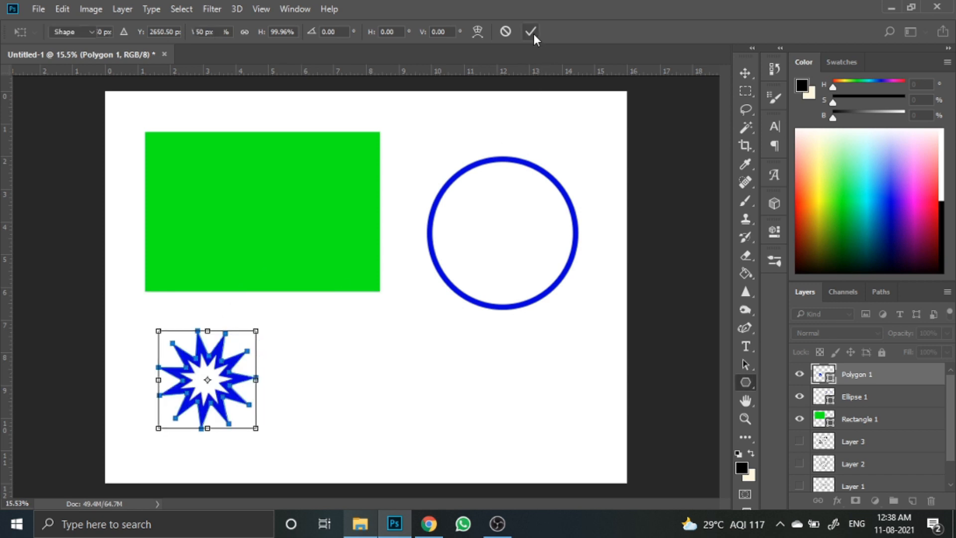
Set the polygon sides to 5 and draw a star about 1082 × 1123 px between the rectangle and the circle
{"action": "double_click", "coordinate": [528, 32]}
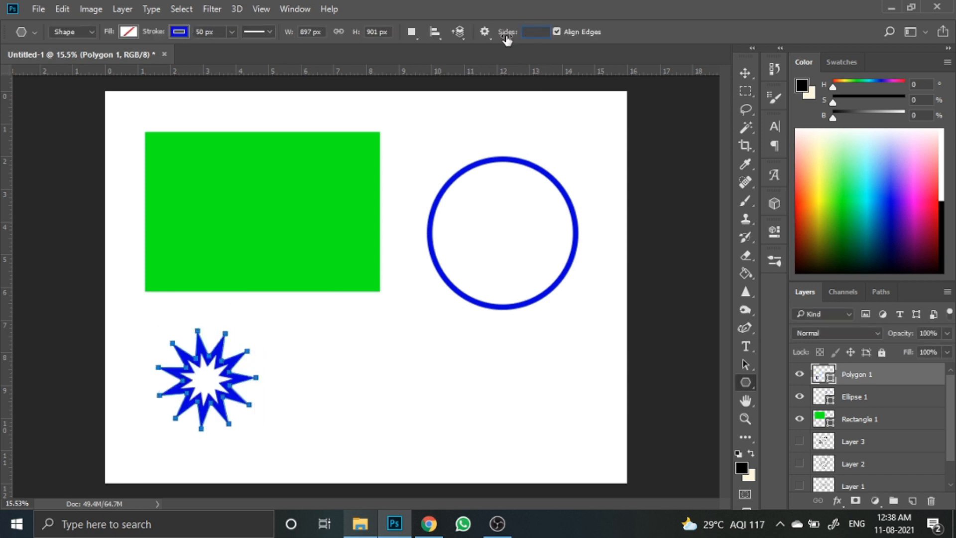
{"action": "key", "text": "BackSpace"}
{"action": "type", "text": "2"}
{"action": "key", "text": "BackSpace"}
{"action": "type", "text": "34"}
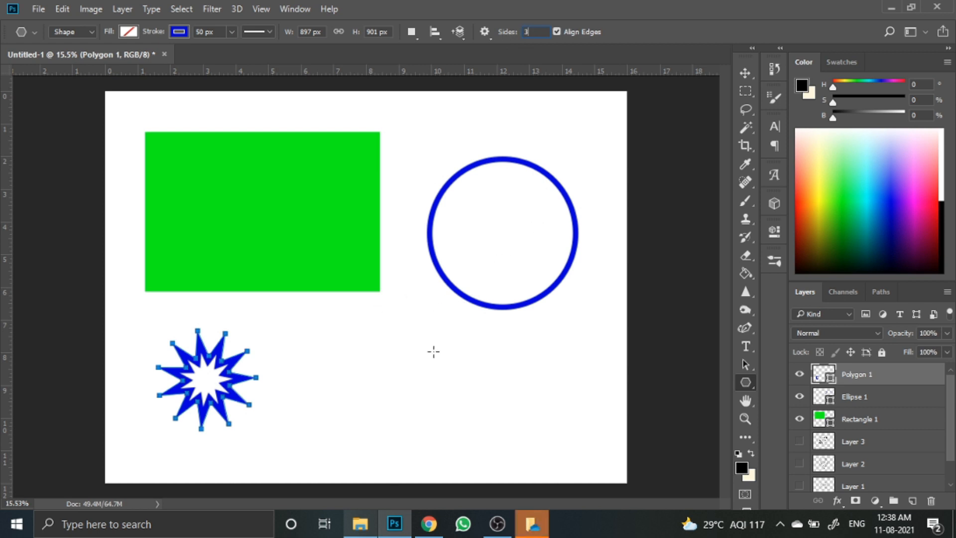
{"action": "key", "text": "BackSpace"}
{"action": "key", "text": "BackSpace"}
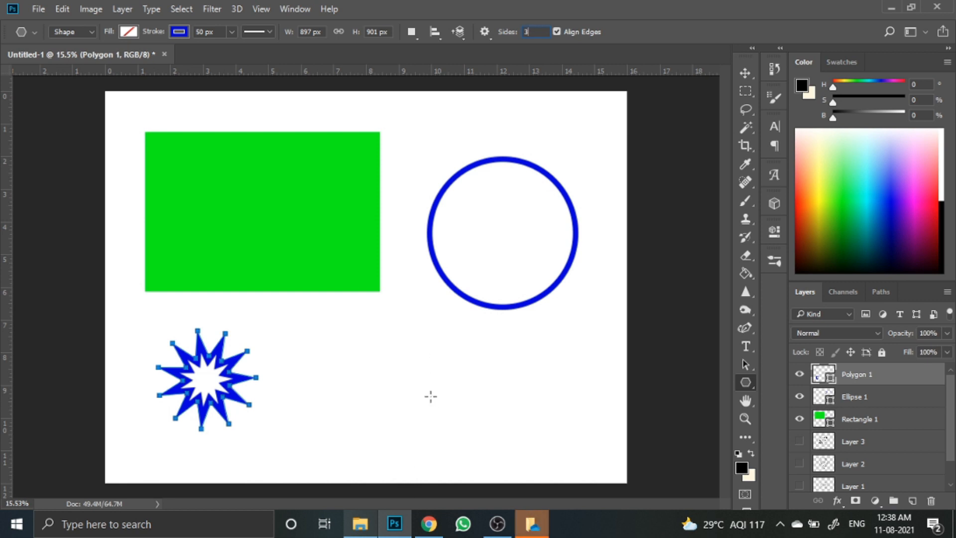
{"action": "type", "text": "5"}
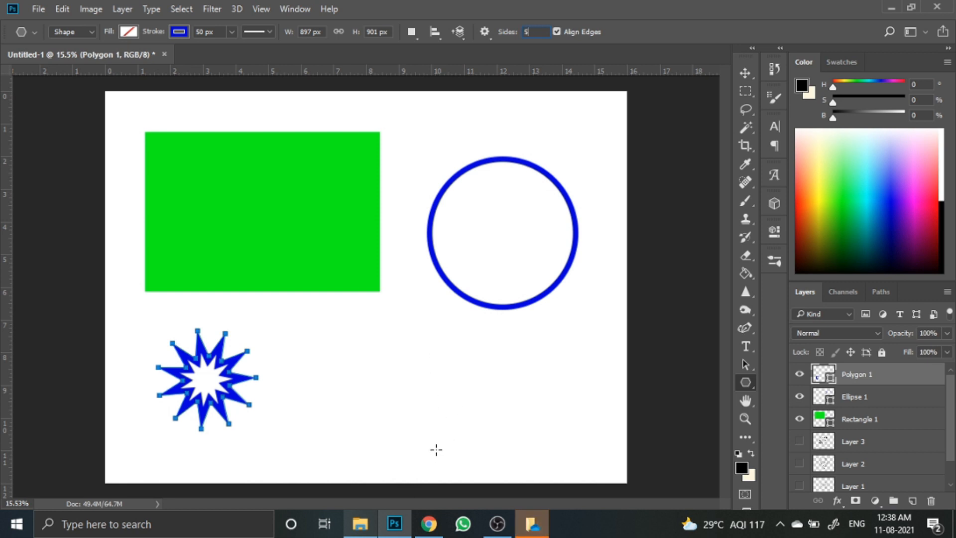
{"action": "left_click_drag", "start_coordinate": [401, 331], "coordinate": [440, 365]}
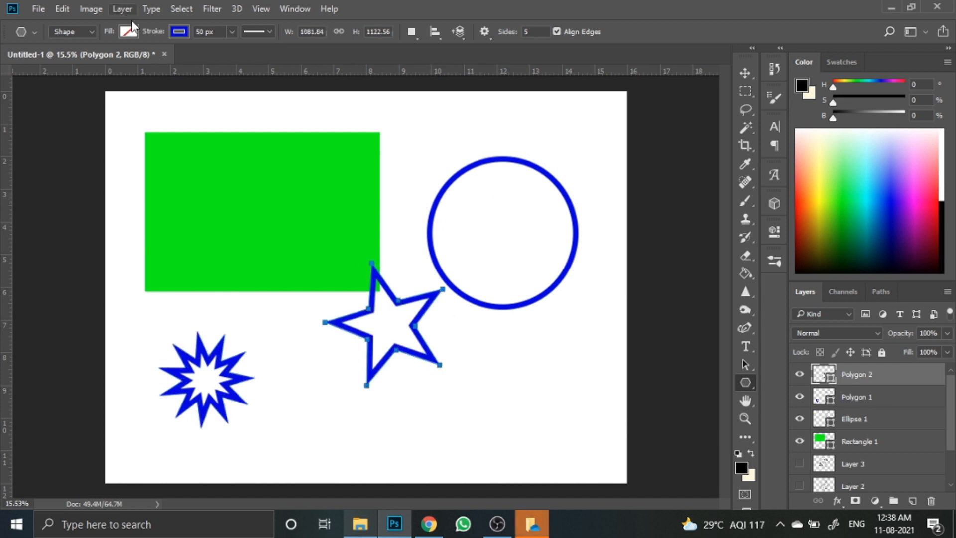
Move the five-pointed star into the empty space below the circle
{"action": "key", "text": "ctrl+t"}
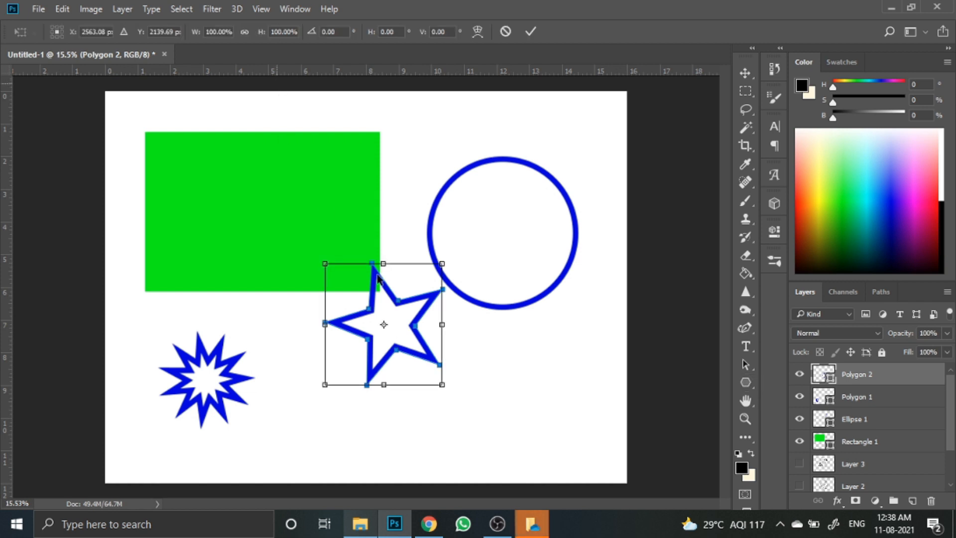
{"action": "left_click_drag", "start_coordinate": [395, 324], "coordinate": [452, 379]}
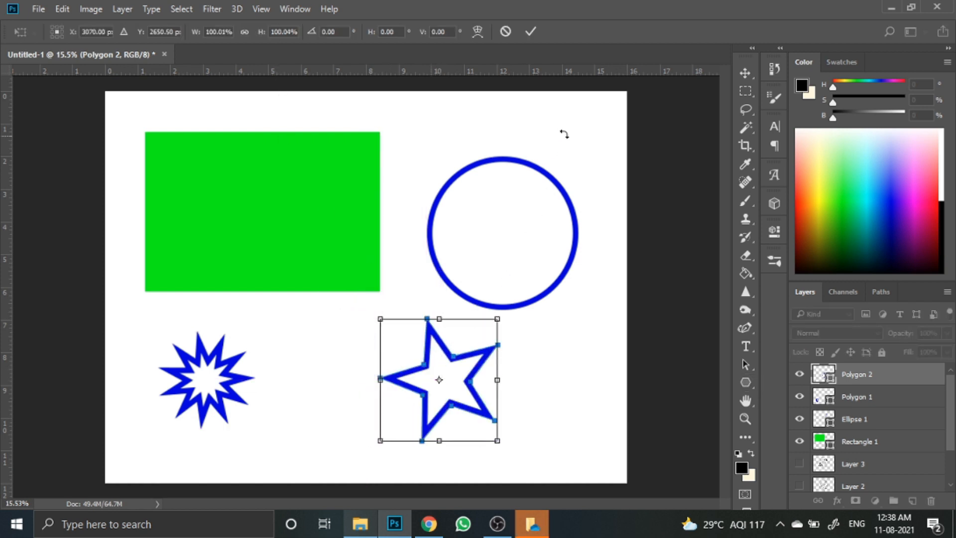
{"action": "left_click", "coordinate": [530, 34]}
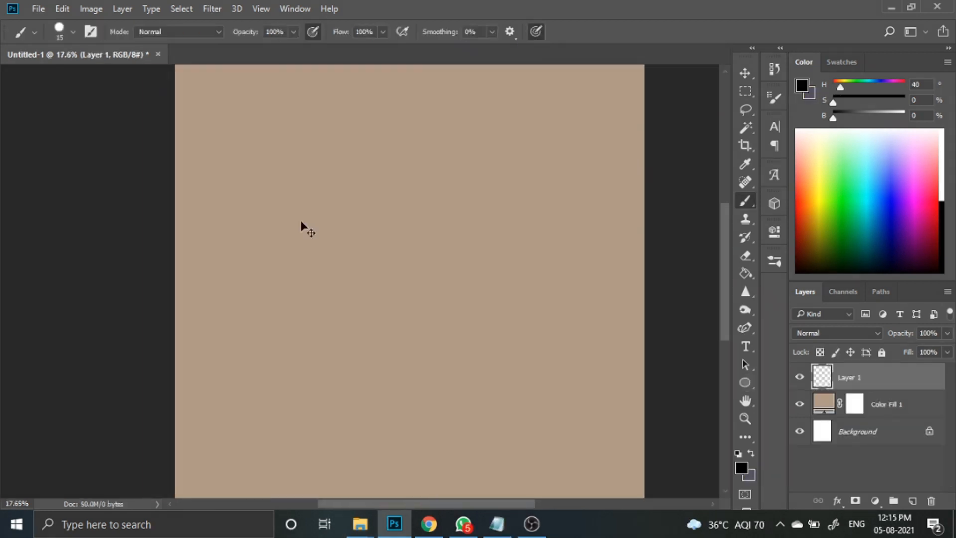
{"action": "scroll", "coordinate": [497, 220], "scroll_direction": "up", "scroll_amount": 1}
{"action": "left_click_drag", "start_coordinate": [497, 220], "coordinate": [448, 279]}
{"action": "scroll", "coordinate": [449, 186], "scroll_direction": "down", "scroll_amount": 3}
{"action": "scroll", "coordinate": [449, 186], "scroll_direction": "down", "scroll_amount": 1}
{"action": "left_click_drag", "start_coordinate": [446, 213], "coordinate": [305, 442]}
{"action": "scroll", "coordinate": [506, 145], "scroll_direction": "up", "scroll_amount": 3}
{"action": "left_click_drag", "start_coordinate": [460, 165], "coordinate": [472, 193]}
{"action": "mouse_move", "coordinate": [411, 180]}
{"action": "left_mouse_down"}
{"action": "mouse_move", "coordinate": [473, 193]}
{"action": "mouse_move", "coordinate": [413, 204]}
{"action": "left_mouse_up"}
{"action": "scroll", "coordinate": [533, 187], "scroll_direction": "up", "scroll_amount": 3}
{"action": "left_click", "coordinate": [931, 501]}
{"action": "left_click", "coordinate": [913, 501]}
Switch to full-screen view and roughly sketch the character's head circle, shoulder, chest and curved back line on Layer 1
{"action": "scroll", "coordinate": [516, 282], "scroll_direction": "down", "scroll_amount": 2}
{"action": "scroll", "coordinate": [516, 282], "scroll_direction": "down", "scroll_amount": 8}
{"action": "left_click_drag", "start_coordinate": [406, 170], "coordinate": [443, 219]}
{"action": "key", "text": "f"}
{"action": "mouse_move", "coordinate": [514, 150]}
{"action": "left_mouse_down"}
{"action": "mouse_move", "coordinate": [551, 213]}
{"action": "mouse_move", "coordinate": [570, 180]}
{"action": "left_mouse_up"}
{"action": "left_click_drag", "start_coordinate": [515, 215], "coordinate": [546, 232]}
{"action": "left_click_drag", "start_coordinate": [463, 215], "coordinate": [553, 238]}
{"action": "left_click_drag", "start_coordinate": [452, 214], "coordinate": [456, 255]}
{"action": "left_click_drag", "start_coordinate": [510, 224], "coordinate": [511, 267]}
{"action": "left_click_drag", "start_coordinate": [464, 261], "coordinate": [521, 275]}
{"action": "left_click_drag", "start_coordinate": [504, 225], "coordinate": [467, 382]}
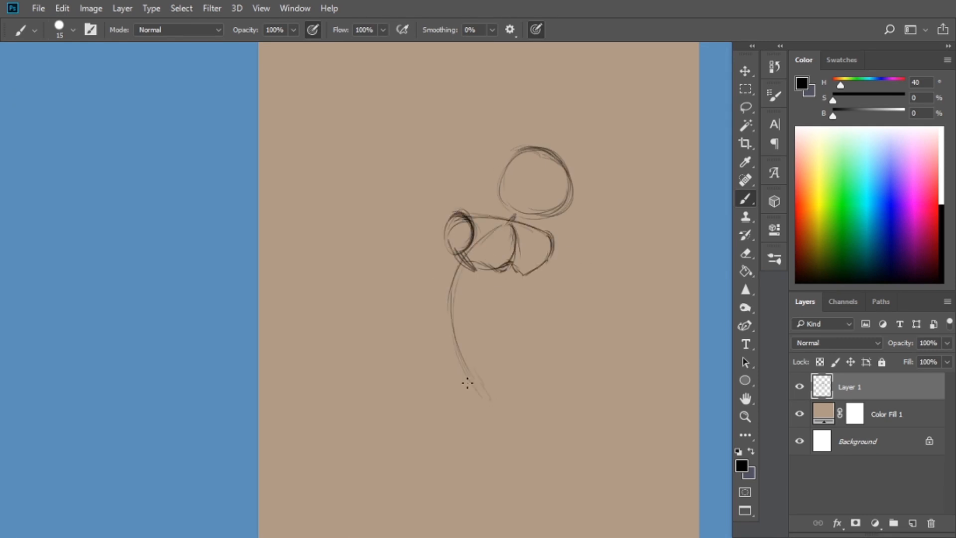
Rough in the waist and both bent arms with their raised hands around the torso
{"action": "left_click_drag", "start_coordinate": [446, 253], "coordinate": [450, 314]}
{"action": "left_click_drag", "start_coordinate": [445, 310], "coordinate": [510, 314]}
{"action": "left_click_drag", "start_coordinate": [461, 157], "coordinate": [488, 184]}
{"action": "mouse_move", "coordinate": [454, 185]}
{"action": "left_mouse_down"}
{"action": "mouse_move", "coordinate": [476, 190]}
{"action": "mouse_move", "coordinate": [388, 227]}
{"action": "left_mouse_up"}
{"action": "mouse_move", "coordinate": [386, 231]}
{"action": "left_mouse_down"}
{"action": "mouse_move", "coordinate": [458, 235]}
{"action": "mouse_move", "coordinate": [398, 239]}
{"action": "left_mouse_up"}
{"action": "scroll", "coordinate": [391, 214], "scroll_direction": "down", "scroll_amount": 1}
{"action": "mouse_move", "coordinate": [541, 194]}
{"action": "left_mouse_down"}
{"action": "mouse_move", "coordinate": [549, 219]}
{"action": "mouse_move", "coordinate": [501, 279]}
{"action": "left_mouse_up"}
{"action": "left_click_drag", "start_coordinate": [473, 256], "coordinate": [503, 277]}
Rough in both legs below the waist with loose construction strokes
{"action": "scroll", "coordinate": [466, 261], "scroll_direction": "down", "scroll_amount": 1}
{"action": "mouse_move", "coordinate": [382, 281]}
{"action": "left_mouse_down"}
{"action": "mouse_move", "coordinate": [417, 311]}
{"action": "mouse_move", "coordinate": [408, 367]}
{"action": "left_mouse_up"}
{"action": "left_click_drag", "start_coordinate": [407, 370], "coordinate": [346, 449]}
{"action": "left_click_drag", "start_coordinate": [431, 294], "coordinate": [468, 360]}
{"action": "left_click_drag", "start_coordinate": [468, 363], "coordinate": [435, 433]}
{"action": "scroll", "coordinate": [468, 279], "scroll_direction": "up", "scroll_amount": 2}
Lower the opacity of the sketch on Layer 1 and add a new layer above it for the line art
{"action": "left_click", "coordinate": [948, 343]}
{"action": "left_click_drag", "start_coordinate": [946, 355], "coordinate": [921, 355]}
{"action": "left_click", "coordinate": [912, 522]}
{"action": "scroll", "coordinate": [423, 165], "scroll_direction": "up", "scroll_amount": 3}
{"action": "left_click_drag", "start_coordinate": [453, 117], "coordinate": [497, 177]}
{"action": "mouse_move", "coordinate": [468, 119]}
{"action": "left_mouse_down"}
{"action": "mouse_move", "coordinate": [513, 178]}
{"action": "mouse_move", "coordinate": [386, 154]}
{"action": "left_mouse_up"}
{"action": "key", "text": "ctrl+alt+z"}
{"action": "key", "text": "ctrl+alt+z"}
{"action": "key", "text": "ctrl+alt+z"}
Ink the face inside the head circle with an angry eyebrow, shaded eye, and long pointed nose with a dark nostril
{"action": "left_click_drag", "start_coordinate": [481, 155], "coordinate": [506, 265]}
{"action": "left_click_drag", "start_coordinate": [380, 141], "coordinate": [496, 195]}
{"action": "left_click_drag", "start_coordinate": [412, 191], "coordinate": [472, 209]}
{"action": "scroll", "coordinate": [387, 198], "scroll_direction": "up", "scroll_amount": 2}
{"action": "left_click_drag", "start_coordinate": [531, 195], "coordinate": [556, 193]}
{"action": "left_click_drag", "start_coordinate": [502, 209], "coordinate": [469, 224]}
{"action": "left_click_drag", "start_coordinate": [442, 214], "coordinate": [449, 228]}
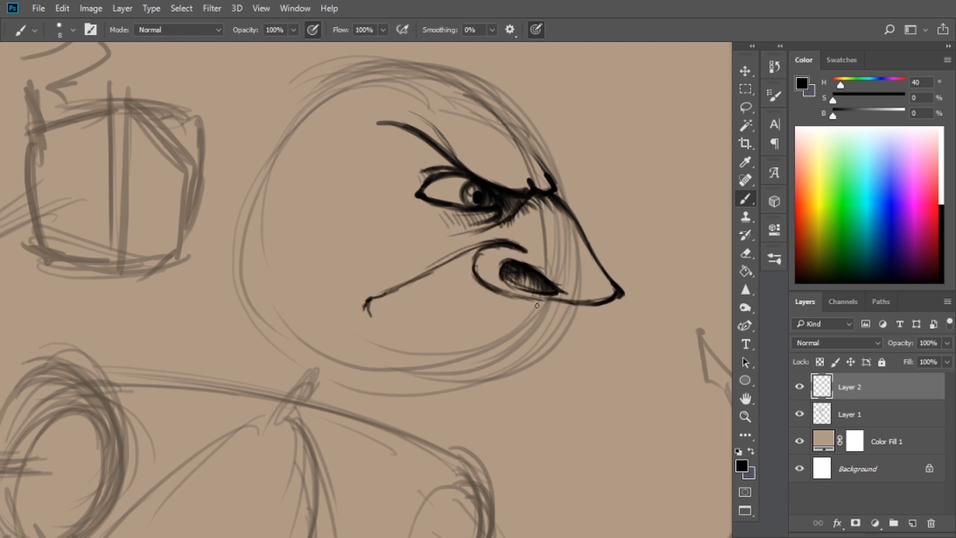
Clean up the cheek line's end, then ink the toothy grin, the chin and a long hatched goatee
{"action": "key", "text": "e"}
{"action": "mouse_move", "coordinate": [383, 293]}
{"action": "left_mouse_down"}
{"action": "mouse_move", "coordinate": [542, 331]}
{"action": "mouse_move", "coordinate": [373, 315]}
{"action": "left_mouse_up"}
{"action": "key", "text": "b"}
{"action": "mouse_move", "coordinate": [398, 306]}
{"action": "left_mouse_down"}
{"action": "mouse_move", "coordinate": [535, 352]}
{"action": "mouse_move", "coordinate": [565, 430]}
{"action": "mouse_move", "coordinate": [480, 349]}
{"action": "left_mouse_up"}
{"action": "scroll", "coordinate": [454, 249], "scroll_direction": "down", "scroll_amount": 3}
{"action": "left_click_drag", "start_coordinate": [503, 339], "coordinate": [569, 452]}
{"action": "left_click_drag", "start_coordinate": [408, 323], "coordinate": [554, 433]}
{"action": "left_click_drag", "start_coordinate": [438, 329], "coordinate": [562, 429]}
{"action": "left_click_drag", "start_coordinate": [470, 334], "coordinate": [484, 345]}
Ink the long pointed ear behind the face and hatch its inner folds
{"action": "scroll", "coordinate": [413, 254], "scroll_direction": "down", "scroll_amount": 1}
{"action": "mouse_move", "coordinate": [376, 232]}
{"action": "left_mouse_down"}
{"action": "mouse_move", "coordinate": [154, 121]}
{"action": "mouse_move", "coordinate": [135, 124]}
{"action": "left_mouse_up"}
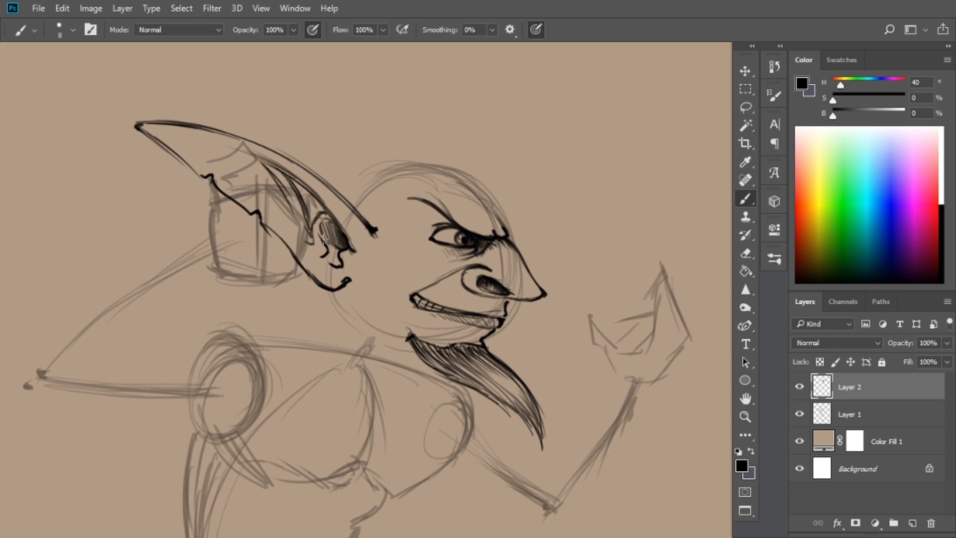
{"action": "left_click_drag", "start_coordinate": [174, 140], "coordinate": [269, 172]}
{"action": "left_click_drag", "start_coordinate": [274, 167], "coordinate": [309, 206]}
Ink goggles resting on the forehead, with a hatched lens and a strap running back toward the ear
{"action": "left_click_drag", "start_coordinate": [348, 199], "coordinate": [338, 200]}
{"action": "left_click_drag", "start_coordinate": [366, 128], "coordinate": [428, 172]}
{"action": "left_click_drag", "start_coordinate": [355, 142], "coordinate": [423, 188]}
{"action": "left_click_drag", "start_coordinate": [382, 131], "coordinate": [417, 171]}
{"action": "left_click_drag", "start_coordinate": [362, 168], "coordinate": [328, 191]}
{"action": "left_click_drag", "start_coordinate": [349, 194], "coordinate": [338, 201]}
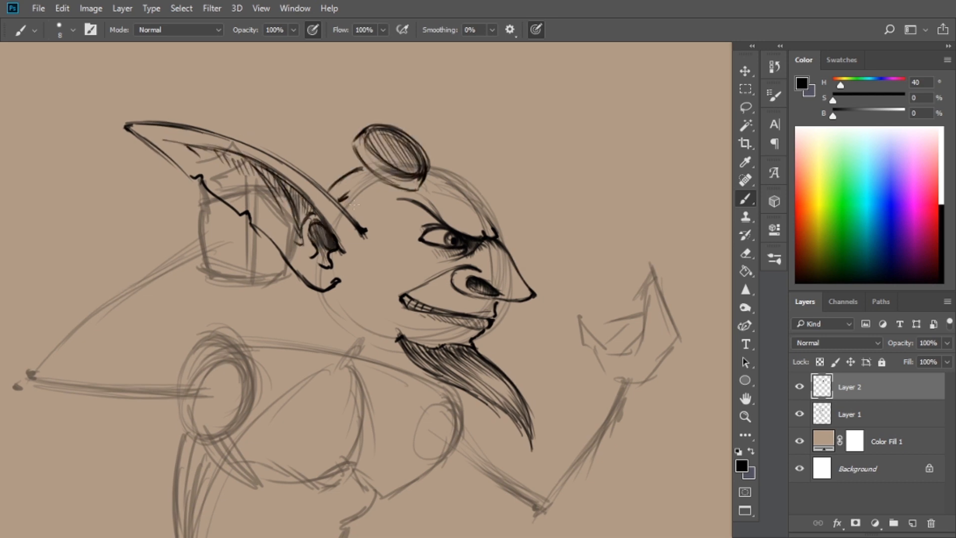
{"action": "scroll", "coordinate": [430, 440], "scroll_direction": "down", "scroll_amount": 3}
Outline the swept-back hair from the tuft above the goggles to the tips over the ear
{"action": "left_click_drag", "start_coordinate": [453, 208], "coordinate": [448, 197]}
{"action": "left_click_drag", "start_coordinate": [449, 195], "coordinate": [422, 161]}
{"action": "left_click_drag", "start_coordinate": [422, 160], "coordinate": [432, 189]}
{"action": "left_click_drag", "start_coordinate": [431, 184], "coordinate": [332, 147]}
{"action": "left_click_drag", "start_coordinate": [332, 147], "coordinate": [357, 159]}
{"action": "left_click_drag", "start_coordinate": [358, 165], "coordinate": [254, 174]}
{"action": "left_click_drag", "start_coordinate": [289, 189], "coordinate": [249, 194]}
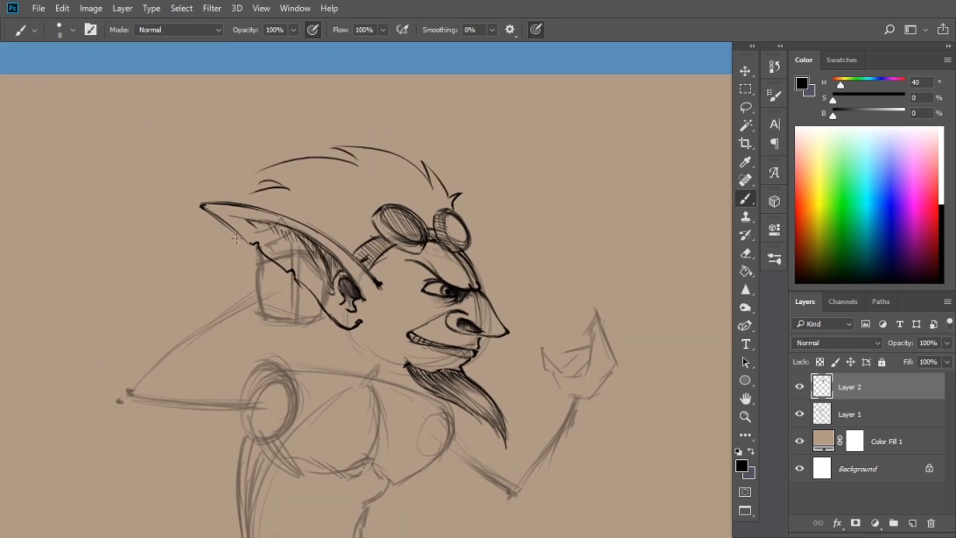
Fill the swept-back hair with strand lines and add short tufts behind the ear
{"action": "left_click_drag", "start_coordinate": [423, 161], "coordinate": [431, 219]}
{"action": "left_click_drag", "start_coordinate": [289, 159], "coordinate": [399, 199]}
{"action": "left_click_drag", "start_coordinate": [243, 188], "coordinate": [340, 172]}
{"action": "left_click_drag", "start_coordinate": [379, 238], "coordinate": [345, 217]}
{"action": "scroll", "coordinate": [348, 348], "scroll_direction": "up", "scroll_amount": 2}
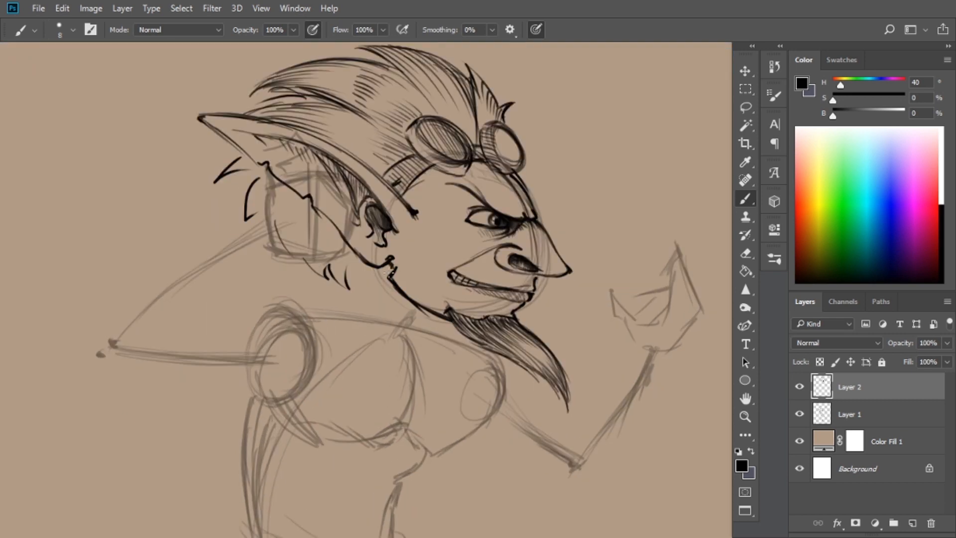
Ink the jaw, neck, near shoulder, collar lines and the upper edge of the strap crossing the chest
{"action": "left_click_drag", "start_coordinate": [391, 259], "coordinate": [450, 311]}
{"action": "left_click_drag", "start_coordinate": [448, 312], "coordinate": [417, 354]}
{"action": "left_click_drag", "start_coordinate": [381, 258], "coordinate": [410, 359]}
{"action": "scroll", "coordinate": [490, 244], "scroll_direction": "down", "scroll_amount": 1}
{"action": "left_click_drag", "start_coordinate": [423, 299], "coordinate": [496, 239]}
{"action": "left_click_drag", "start_coordinate": [344, 242], "coordinate": [399, 279]}
{"action": "left_click_drag", "start_coordinate": [482, 296], "coordinate": [484, 321]}
{"action": "left_click_drag", "start_coordinate": [525, 269], "coordinate": [356, 396]}
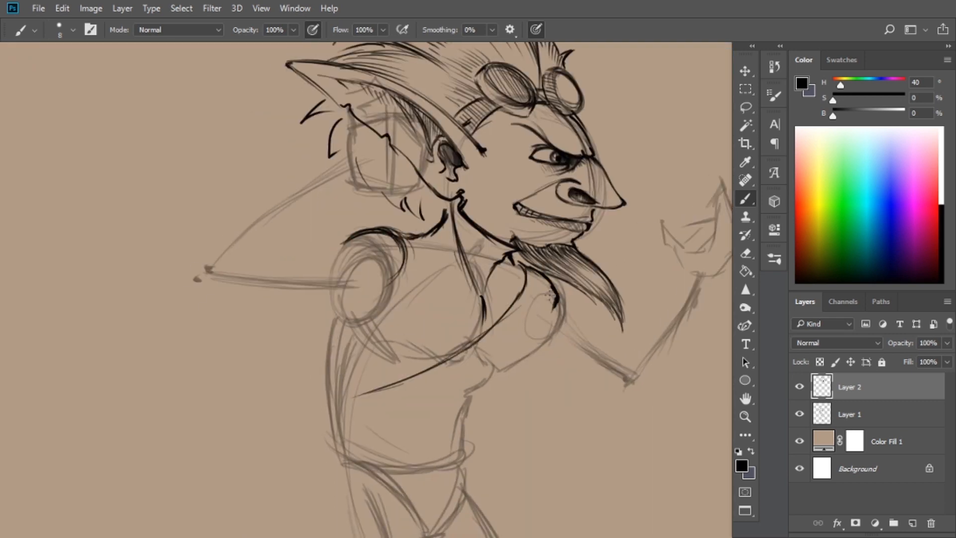
Complete the hatched chest strap with its row of cartridges and ink the pectoral line above it
{"action": "left_click_drag", "start_coordinate": [555, 298], "coordinate": [433, 432]}
{"action": "left_click_drag", "start_coordinate": [331, 396], "coordinate": [342, 464]}
{"action": "left_click_drag", "start_coordinate": [356, 404], "coordinate": [364, 440]}
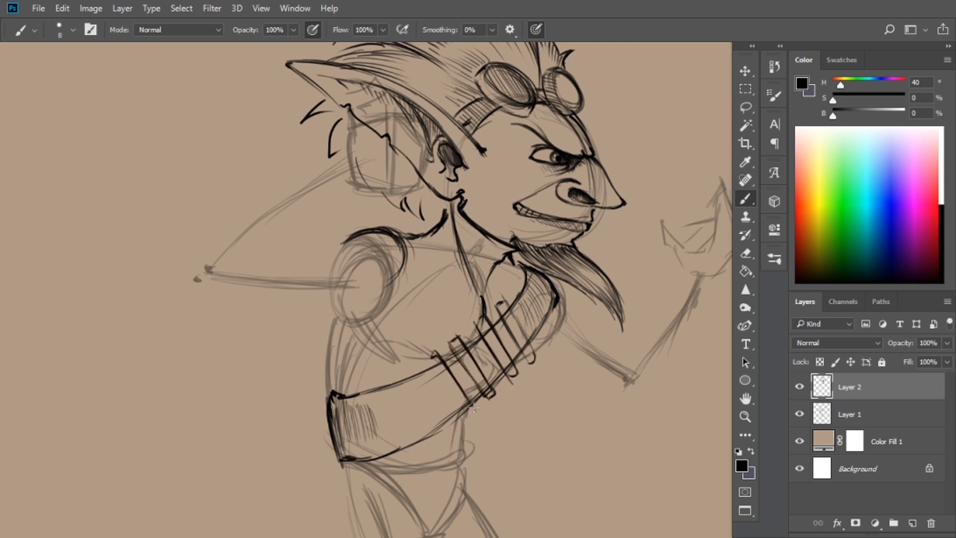
{"action": "scroll", "coordinate": [255, 310], "scroll_direction": "up", "scroll_amount": 1}
{"action": "mouse_move", "coordinate": [386, 305]}
{"action": "left_mouse_down"}
{"action": "mouse_move", "coordinate": [454, 361]}
{"action": "mouse_move", "coordinate": [498, 368]}
{"action": "left_mouse_up"}
{"action": "scroll", "coordinate": [380, 271], "scroll_direction": "down", "scroll_amount": 1}
{"action": "scroll", "coordinate": [448, 279], "scroll_direction": "up", "scroll_amount": 2}
Erase the part of the ear covered by the raised hand and ink the hand's upper fingers
{"action": "key", "text": "e"}
{"action": "left_click_drag", "start_coordinate": [433, 164], "coordinate": [517, 132]}
{"action": "key", "text": "b"}
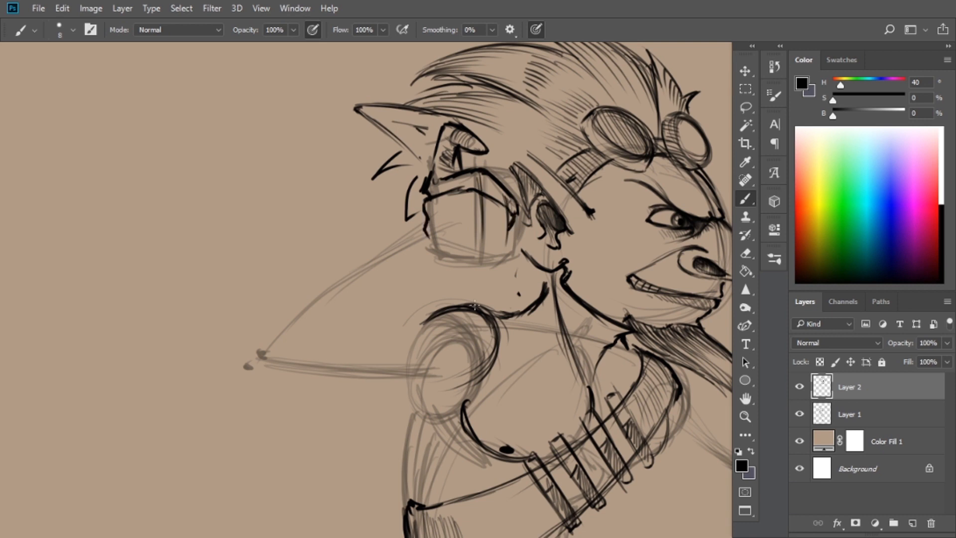
{"action": "left_click_drag", "start_coordinate": [481, 173], "coordinate": [478, 212]}
Clean up the lower hand, then ink the remaining curled fingers, the thumb and the rounded, shaded forearm
{"action": "key", "text": "e"}
{"action": "left_click_drag", "start_coordinate": [438, 242], "coordinate": [489, 242]}
{"action": "key", "text": "b"}
{"action": "left_click_drag", "start_coordinate": [477, 229], "coordinate": [507, 237]}
{"action": "left_click_drag", "start_coordinate": [434, 240], "coordinate": [512, 244]}
{"action": "left_click_drag", "start_coordinate": [500, 286], "coordinate": [451, 326]}
{"action": "left_click_drag", "start_coordinate": [509, 149], "coordinate": [521, 198]}
{"action": "left_click_drag", "start_coordinate": [500, 166], "coordinate": [525, 199]}
{"action": "left_click_drag", "start_coordinate": [398, 239], "coordinate": [395, 267]}
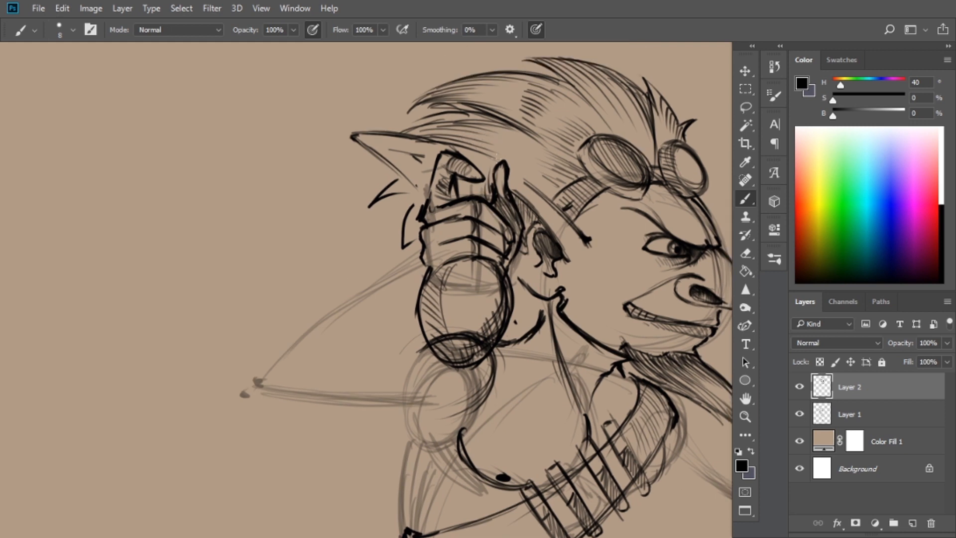
Ink the neck of the round bottle where it rises above the raised fist
{"action": "left_click_drag", "start_coordinate": [498, 136], "coordinate": [488, 183]}
{"action": "scroll", "coordinate": [345, 188], "scroll_direction": "down", "scroll_amount": 2}
{"action": "scroll", "coordinate": [508, 448], "scroll_direction": "up", "scroll_amount": 2}
{"action": "key", "text": "e"}
{"action": "key", "text": "b"}
Ink the contours of the raised forearm, the bent elbow and the upper arm
{"action": "mouse_move", "coordinate": [388, 219]}
{"action": "left_mouse_down"}
{"action": "mouse_move", "coordinate": [448, 249]}
{"action": "mouse_move", "coordinate": [411, 261]}
{"action": "left_mouse_up"}
{"action": "left_click_drag", "start_coordinate": [348, 248], "coordinate": [458, 232]}
{"action": "left_click_drag", "start_coordinate": [484, 157], "coordinate": [321, 253]}
{"action": "left_click_drag", "start_coordinate": [322, 252], "coordinate": [327, 285]}
{"action": "key", "text": "ctrl+z"}
{"action": "left_click_drag", "start_coordinate": [485, 197], "coordinate": [382, 264]}
{"action": "left_click_drag", "start_coordinate": [328, 287], "coordinate": [475, 301]}
{"action": "left_click_drag", "start_coordinate": [416, 247], "coordinate": [496, 242]}
Ink the back edge of the torso and the striped bands around the raised arm
{"action": "left_click_drag", "start_coordinate": [473, 305], "coordinate": [473, 409]}
{"action": "left_click_drag", "start_coordinate": [422, 251], "coordinate": [416, 301]}
{"action": "left_click_drag", "start_coordinate": [477, 248], "coordinate": [472, 304]}
{"action": "left_click_drag", "start_coordinate": [440, 184], "coordinate": [462, 214]}
{"action": "scroll", "coordinate": [449, 249], "scroll_direction": "down", "scroll_amount": 3}
{"action": "scroll", "coordinate": [428, 258], "scroll_direction": "up", "scroll_amount": 2}
Ink the belt around the waist with its upper and lower edges and bands
{"action": "left_click_drag", "start_coordinate": [488, 253], "coordinate": [496, 286]}
{"action": "left_click_drag", "start_coordinate": [501, 285], "coordinate": [356, 293]}
{"action": "left_click_drag", "start_coordinate": [469, 258], "coordinate": [471, 293]}
{"action": "left_click_drag", "start_coordinate": [423, 291], "coordinate": [485, 241]}
Ink the outline of the tilted box hanging from the belt at the hip
{"action": "left_click_drag", "start_coordinate": [368, 233], "coordinate": [341, 318]}
{"action": "left_click_drag", "start_coordinate": [343, 321], "coordinate": [458, 368]}
{"action": "left_click_drag", "start_coordinate": [376, 242], "coordinate": [456, 361]}
{"action": "scroll", "coordinate": [413, 299], "scroll_direction": "down", "scroll_amount": 3}
{"action": "scroll", "coordinate": [424, 279], "scroll_direction": "up", "scroll_amount": 1}
Ink the outer contours and long folds of the wide trouser legs below the belt
{"action": "left_click_drag", "start_coordinate": [456, 142], "coordinate": [464, 219]}
{"action": "left_click_drag", "start_coordinate": [373, 201], "coordinate": [392, 426]}
{"action": "scroll", "coordinate": [388, 249], "scroll_direction": "down", "scroll_amount": 1}
{"action": "left_click_drag", "start_coordinate": [338, 310], "coordinate": [379, 334]}
{"action": "scroll", "coordinate": [428, 259], "scroll_direction": "down", "scroll_amount": 1}
{"action": "left_click_drag", "start_coordinate": [467, 222], "coordinate": [493, 329]}
{"action": "left_click_drag", "start_coordinate": [496, 217], "coordinate": [560, 352]}
Add a crease to the trousers and ink the flared hem trailing behind the rear leg
{"action": "scroll", "coordinate": [409, 249], "scroll_direction": "down", "scroll_amount": 2}
{"action": "left_click_drag", "start_coordinate": [411, 195], "coordinate": [400, 243]}
{"action": "left_click_drag", "start_coordinate": [437, 373], "coordinate": [255, 397]}
{"action": "left_click_drag", "start_coordinate": [287, 378], "coordinate": [218, 400]}
{"action": "scroll", "coordinate": [348, 410], "scroll_direction": "down", "scroll_amount": 2}
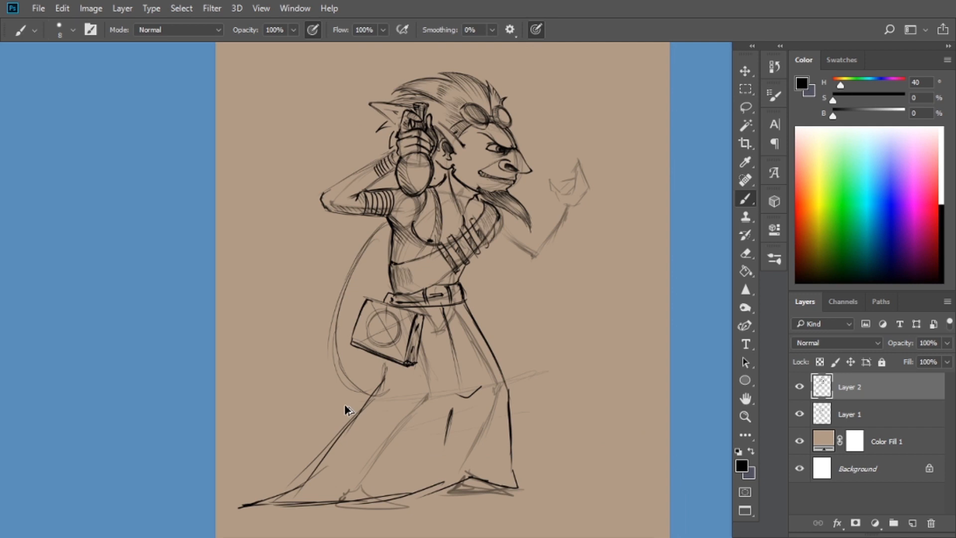
Add a small strap detail on the front of the trousers and long sticks tucked behind the belt
{"action": "scroll", "coordinate": [396, 398], "scroll_direction": "up", "scroll_amount": 2}
{"action": "left_click_drag", "start_coordinate": [449, 259], "coordinate": [473, 256]}
{"action": "left_click_drag", "start_coordinate": [451, 278], "coordinate": [474, 271]}
{"action": "left_click_drag", "start_coordinate": [289, 153], "coordinate": [382, 224]}
{"action": "scroll", "coordinate": [398, 288], "scroll_direction": "down", "scroll_amount": 1}
{"action": "mouse_move", "coordinate": [296, 207]}
{"action": "left_mouse_down"}
{"action": "mouse_move", "coordinate": [382, 229]}
{"action": "mouse_move", "coordinate": [451, 278]}
{"action": "left_mouse_up"}
Ink the round skull ornament hanging below the hip box
{"action": "scroll", "coordinate": [398, 289], "scroll_direction": "up", "scroll_amount": 2}
{"action": "scroll", "coordinate": [399, 288], "scroll_direction": "up", "scroll_amount": 1}
{"action": "left_click_drag", "start_coordinate": [381, 227], "coordinate": [357, 261]}
{"action": "left_click_drag", "start_coordinate": [430, 232], "coordinate": [448, 267]}
{"action": "scroll", "coordinate": [387, 328], "scroll_direction": "down", "scroll_amount": 2}
Ink the outstretched far hand with its long fingers and thumb, and adjust it with Free Transform
{"action": "scroll", "coordinate": [498, 125], "scroll_direction": "up", "scroll_amount": 2}
{"action": "scroll", "coordinate": [583, 149], "scroll_direction": "up", "scroll_amount": 1}
{"action": "left_click_drag", "start_coordinate": [634, 187], "coordinate": [596, 131]}
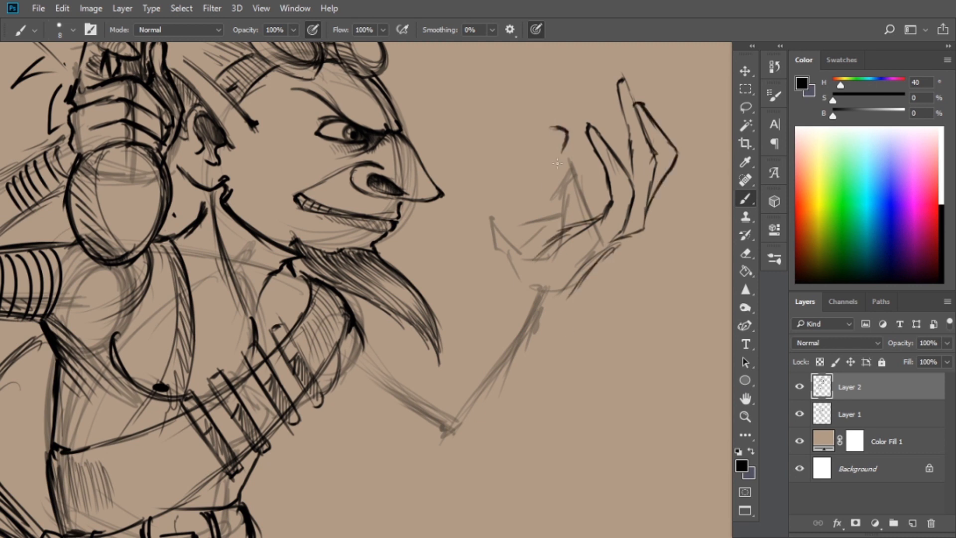
{"action": "scroll", "coordinate": [558, 278], "scroll_direction": "down", "scroll_amount": 1}
{"action": "left_click_drag", "start_coordinate": [530, 265], "coordinate": [563, 290]}
{"action": "key", "text": "ctrl+t"}
{"action": "left_click_drag", "start_coordinate": [680, 219], "coordinate": [680, 237]}
{"action": "key", "text": "Return"}
Ink the far arm's forearm, elbow and upper arm, joining the hand to the shoulder
{"action": "left_click_drag", "start_coordinate": [587, 282], "coordinate": [524, 392]}
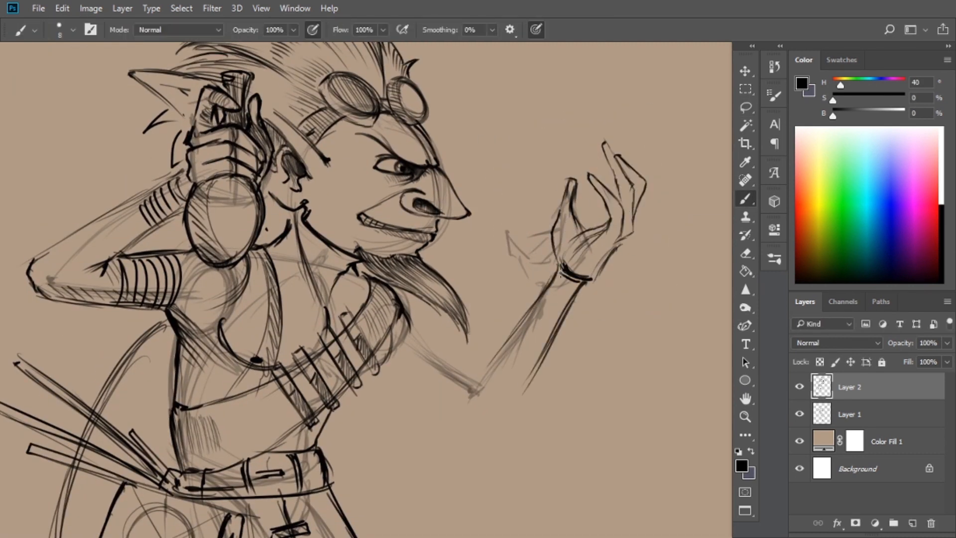
{"action": "left_click_drag", "start_coordinate": [405, 312], "coordinate": [482, 366]}
{"action": "left_click_drag", "start_coordinate": [375, 375], "coordinate": [472, 401]}
{"action": "left_click_drag", "start_coordinate": [527, 390], "coordinate": [472, 405]}
Rework the far hand's fingers around a small round object and shade the striped wristband
{"action": "left_click_drag", "start_coordinate": [591, 190], "coordinate": [584, 214]}
{"action": "scroll", "coordinate": [560, 105], "scroll_direction": "up", "scroll_amount": 2}
{"action": "key", "text": "e"}
{"action": "key", "text": "b"}
{"action": "scroll", "coordinate": [623, 249], "scroll_direction": "down", "scroll_amount": 1}
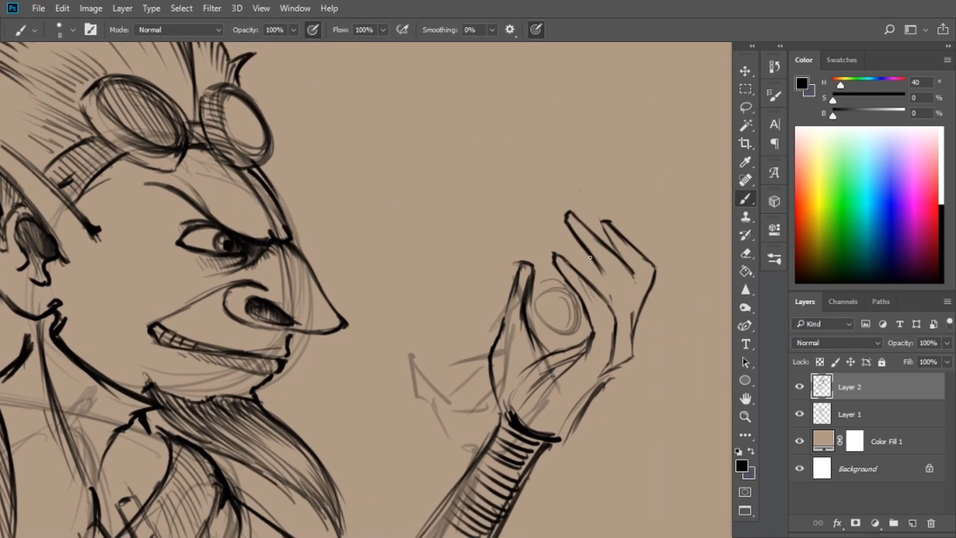
{"action": "left_click_drag", "start_coordinate": [649, 269], "coordinate": [605, 346]}
{"action": "scroll", "coordinate": [623, 349], "scroll_direction": "up", "scroll_amount": 1}
{"action": "left_click_drag", "start_coordinate": [569, 306], "coordinate": [485, 419]}
Ink the bare rear foot with its heel, sole and curled toes, and outline the front foot under the hem
{"action": "scroll", "coordinate": [497, 278], "scroll_direction": "down", "scroll_amount": 3}
{"action": "scroll", "coordinate": [348, 478], "scroll_direction": "up", "scroll_amount": 2}
{"action": "left_click_drag", "start_coordinate": [347, 238], "coordinate": [325, 300]}
{"action": "left_click_drag", "start_coordinate": [299, 316], "coordinate": [327, 357]}
{"action": "left_click_drag", "start_coordinate": [319, 354], "coordinate": [451, 366]}
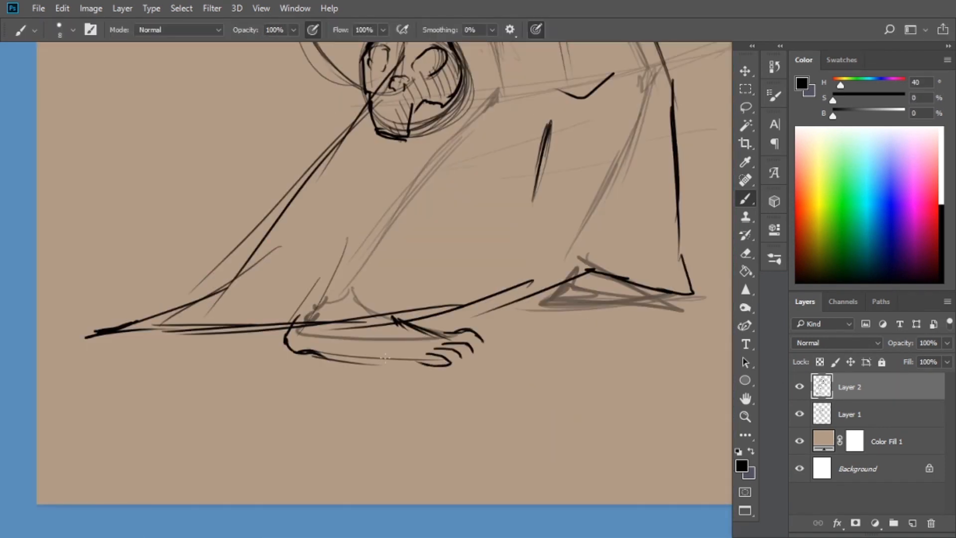
{"action": "left_click_drag", "start_coordinate": [434, 335], "coordinate": [399, 366]}
{"action": "left_click_drag", "start_coordinate": [388, 325], "coordinate": [317, 364]}
{"action": "left_click_drag", "start_coordinate": [542, 268], "coordinate": [689, 303]}
{"action": "scroll", "coordinate": [498, 279], "scroll_direction": "down", "scroll_amount": 3}
Create a new layer for clean line art and outline the swept-back hair and the spikes above the forehead
{"action": "key", "text": "ctrl+shift+n"}
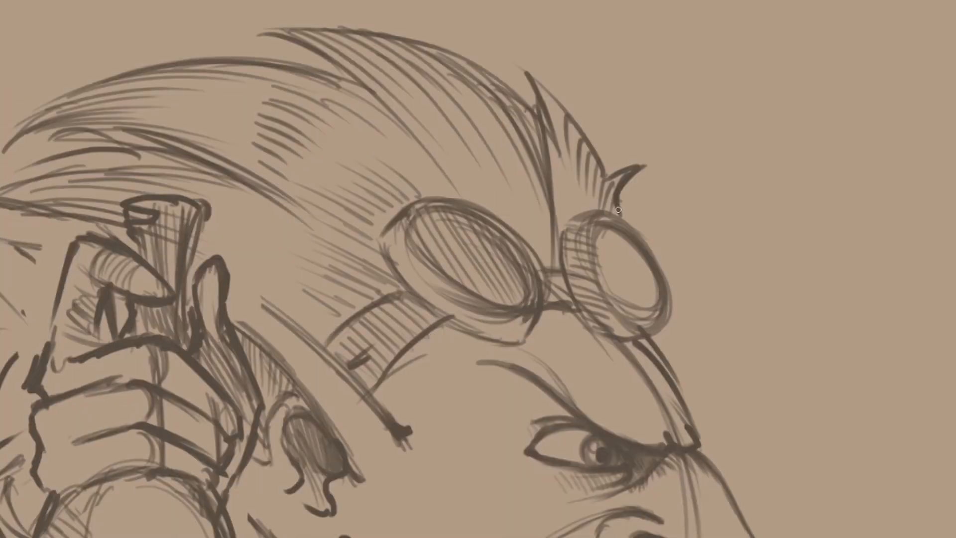
{"action": "left_click_drag", "start_coordinate": [619, 215], "coordinate": [655, 152]}
{"action": "left_click_drag", "start_coordinate": [608, 178], "coordinate": [503, 53]}
{"action": "left_click_drag", "start_coordinate": [554, 125], "coordinate": [272, 33]}
{"action": "left_click_drag", "start_coordinate": [436, 164], "coordinate": [548, 267]}
{"action": "left_click_drag", "start_coordinate": [284, 139], "coordinate": [608, 96]}
{"action": "left_click_drag", "start_coordinate": [284, 139], "coordinate": [517, 212]}
Draw clean outlines around the near goggle lens and its rim
{"action": "scroll", "coordinate": [548, 249], "scroll_direction": "up", "scroll_amount": 1}
{"action": "mouse_move", "coordinate": [489, 176]}
{"action": "left_mouse_down"}
{"action": "mouse_move", "coordinate": [439, 188]}
{"action": "mouse_move", "coordinate": [489, 176]}
{"action": "left_mouse_up"}
{"action": "mouse_move", "coordinate": [452, 219]}
{"action": "left_mouse_down"}
{"action": "mouse_move", "coordinate": [604, 297]}
{"action": "mouse_move", "coordinate": [550, 295]}
{"action": "left_mouse_up"}
{"action": "left_click_drag", "start_coordinate": [470, 180], "coordinate": [420, 234]}
{"action": "left_click_drag", "start_coordinate": [420, 234], "coordinate": [589, 347]}
Draw clean edges for the goggle strap running from the near lens toward the ear
{"action": "scroll", "coordinate": [498, 279], "scroll_direction": "up", "scroll_amount": 1}
{"action": "scroll", "coordinate": [498, 279], "scroll_direction": "up", "scroll_amount": 1}
{"action": "left_click_drag", "start_coordinate": [498, 228], "coordinate": [379, 336]}
{"action": "left_click_drag", "start_coordinate": [484, 220], "coordinate": [368, 324]}
{"action": "left_click_drag", "start_coordinate": [428, 162], "coordinate": [304, 264]}
Draw clean lines for the far goggle lens and the forehead contour beneath it
{"action": "scroll", "coordinate": [498, 279], "scroll_direction": "down", "scroll_amount": 1}
{"action": "left_click_drag", "start_coordinate": [615, 136], "coordinate": [679, 245]}
{"action": "mouse_move", "coordinate": [610, 120]}
{"action": "left_mouse_down"}
{"action": "mouse_move", "coordinate": [529, 151]}
{"action": "mouse_move", "coordinate": [642, 307]}
{"action": "left_mouse_up"}
{"action": "key", "text": "ctrl+z"}
{"action": "key", "text": "ctrl+z"}
{"action": "left_click_drag", "start_coordinate": [530, 158], "coordinate": [546, 238]}
{"action": "left_click_drag", "start_coordinate": [639, 310], "coordinate": [663, 294]}
{"action": "left_click_drag", "start_coordinate": [570, 259], "coordinate": [656, 299]}
{"action": "mouse_move", "coordinate": [497, 212]}
{"action": "left_mouse_down"}
{"action": "mouse_move", "coordinate": [525, 207]}
{"action": "mouse_move", "coordinate": [618, 309]}
{"action": "left_mouse_up"}
Draw the angry brow ridge and the brow crease in clean, tapered lines
{"action": "scroll", "coordinate": [497, 199], "scroll_direction": "down", "scroll_amount": 3}
{"action": "scroll", "coordinate": [545, 279], "scroll_direction": "up", "scroll_amount": 3}
{"action": "left_click_drag", "start_coordinate": [619, 311], "coordinate": [330, 172]}
{"action": "left_click_drag", "start_coordinate": [381, 198], "coordinate": [262, 194]}
{"action": "left_click_drag", "start_coordinate": [263, 193], "coordinate": [513, 300]}
{"action": "left_click_drag", "start_coordinate": [554, 151], "coordinate": [620, 313]}
Outline the eye with its lids and iris, and add the wrinkles beneath it
{"action": "left_click_drag", "start_coordinate": [376, 322], "coordinate": [528, 339]}
{"action": "mouse_move", "coordinate": [376, 324]}
{"action": "left_mouse_down"}
{"action": "mouse_move", "coordinate": [527, 348]}
{"action": "mouse_move", "coordinate": [390, 382]}
{"action": "left_mouse_up"}
{"action": "left_click_drag", "start_coordinate": [473, 298], "coordinate": [478, 298]}
{"action": "left_click_drag", "start_coordinate": [434, 140], "coordinate": [466, 243]}
{"action": "left_click_drag", "start_coordinate": [450, 357], "coordinate": [281, 466]}
{"action": "left_click_drag", "start_coordinate": [572, 328], "coordinate": [435, 425]}
Draw the long pointed nose with its curled nostril wing and nostril opening
{"action": "scroll", "coordinate": [623, 184], "scroll_direction": "down", "scroll_amount": 1}
{"action": "left_click_drag", "start_coordinate": [623, 184], "coordinate": [633, 387]}
{"action": "left_click_drag", "start_coordinate": [537, 333], "coordinate": [628, 359]}
{"action": "left_click_drag", "start_coordinate": [583, 291], "coordinate": [631, 366]}
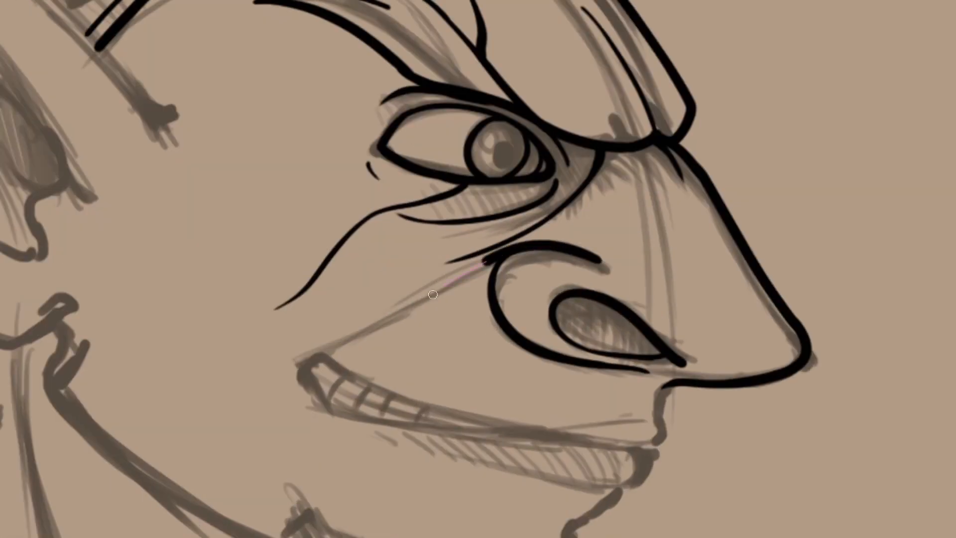
Draw the cheek crease from the nose to the mouth corner, then the snarling mouth with teeth and a fang
{"action": "scroll", "coordinate": [478, 269], "scroll_direction": "down", "scroll_amount": 3}
{"action": "left_click_drag", "start_coordinate": [473, 199], "coordinate": [321, 318]}
{"action": "left_click_drag", "start_coordinate": [339, 284], "coordinate": [528, 326]}
{"action": "scroll", "coordinate": [399, 279], "scroll_direction": "up", "scroll_amount": 4}
{"action": "mouse_move", "coordinate": [347, 269]}
{"action": "left_mouse_down"}
{"action": "mouse_move", "coordinate": [325, 315]}
{"action": "mouse_move", "coordinate": [347, 324]}
{"action": "left_mouse_up"}
{"action": "scroll", "coordinate": [478, 269], "scroll_direction": "down", "scroll_amount": 3}
Draw the lower lip and chin, and outline the curved goatee with its pointed hair tips
{"action": "mouse_move", "coordinate": [661, 342]}
{"action": "left_mouse_down"}
{"action": "mouse_move", "coordinate": [626, 380]}
{"action": "mouse_move", "coordinate": [495, 341]}
{"action": "left_mouse_up"}
{"action": "scroll", "coordinate": [547, 298], "scroll_direction": "up", "scroll_amount": 2}
{"action": "left_click_drag", "start_coordinate": [638, 182], "coordinate": [806, 475]}
{"action": "left_click_drag", "start_coordinate": [392, 125], "coordinate": [518, 310]}
{"action": "left_click_drag", "start_coordinate": [735, 422], "coordinate": [711, 331]}
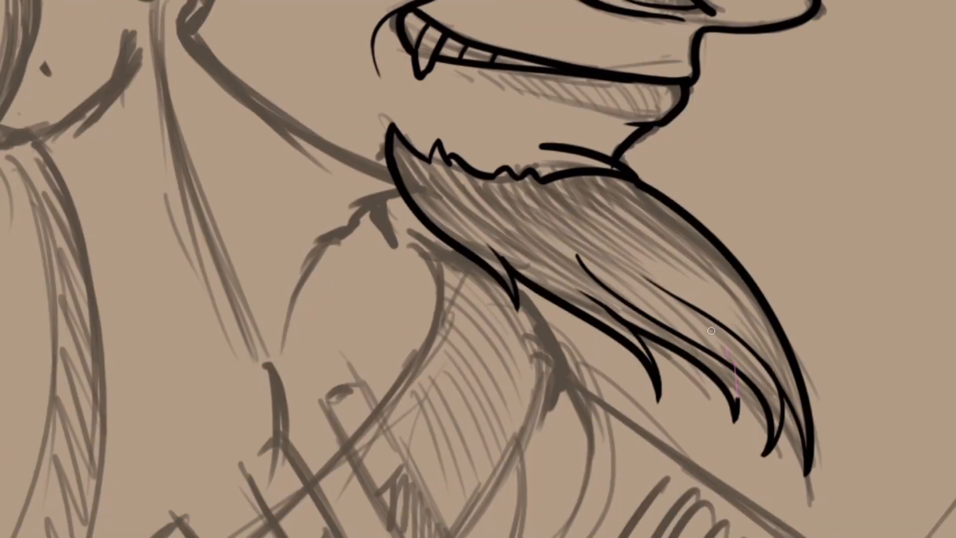
{"action": "left_click_drag", "start_coordinate": [737, 398], "coordinate": [717, 359]}
Draw the inner contours and lobe of the near ear in clean lines, with a curved loop below the lobe
{"action": "scroll", "coordinate": [478, 268], "scroll_direction": "down", "scroll_amount": 3}
{"action": "scroll", "coordinate": [478, 269], "scroll_direction": "up", "scroll_amount": 3}
{"action": "left_click_drag", "start_coordinate": [518, 292], "coordinate": [567, 349]}
{"action": "left_click_drag", "start_coordinate": [488, 243], "coordinate": [494, 322]}
{"action": "left_click_drag", "start_coordinate": [469, 295], "coordinate": [473, 362]}
{"action": "left_click_drag", "start_coordinate": [439, 273], "coordinate": [438, 336]}
{"action": "left_click_drag", "start_coordinate": [519, 316], "coordinate": [458, 340]}
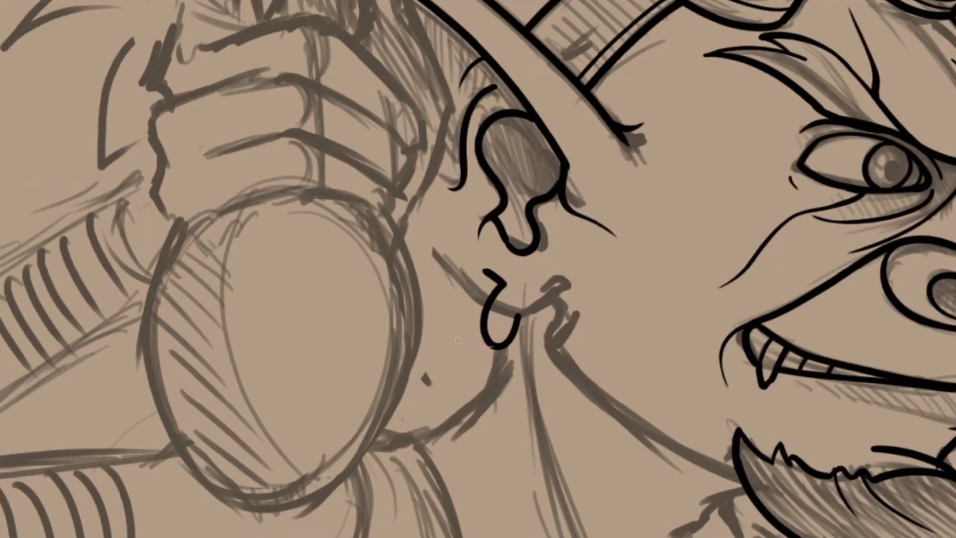